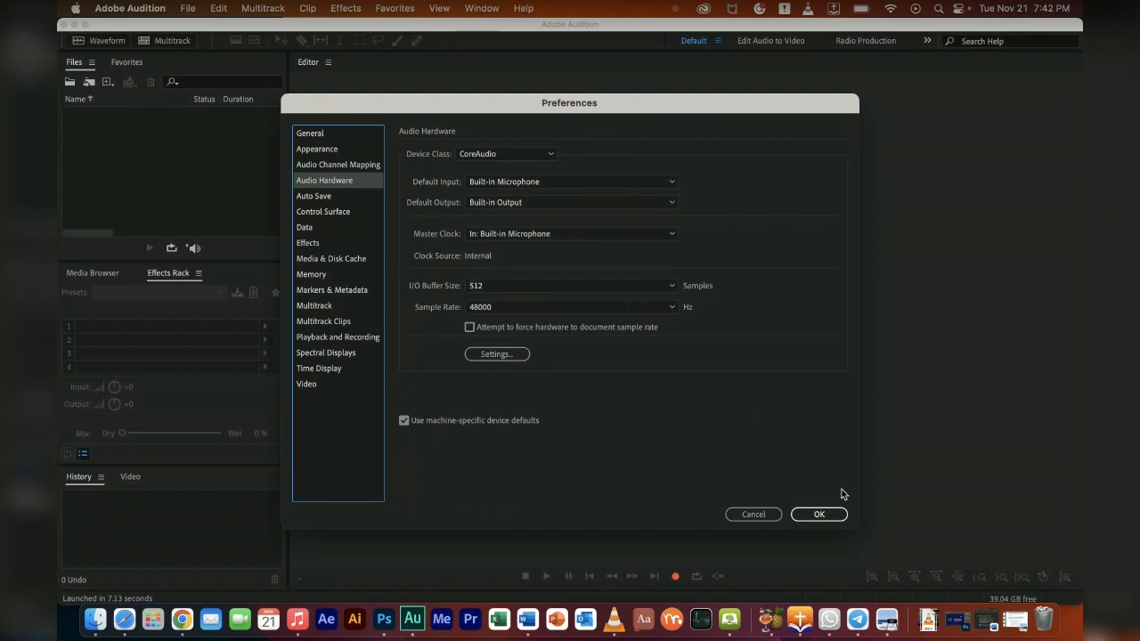
- Accept the Audio Hardware preferences and create a multitrack session named "Audio Record and Editing CLass"
{"action": "left_click", "coordinate": [819, 515]}
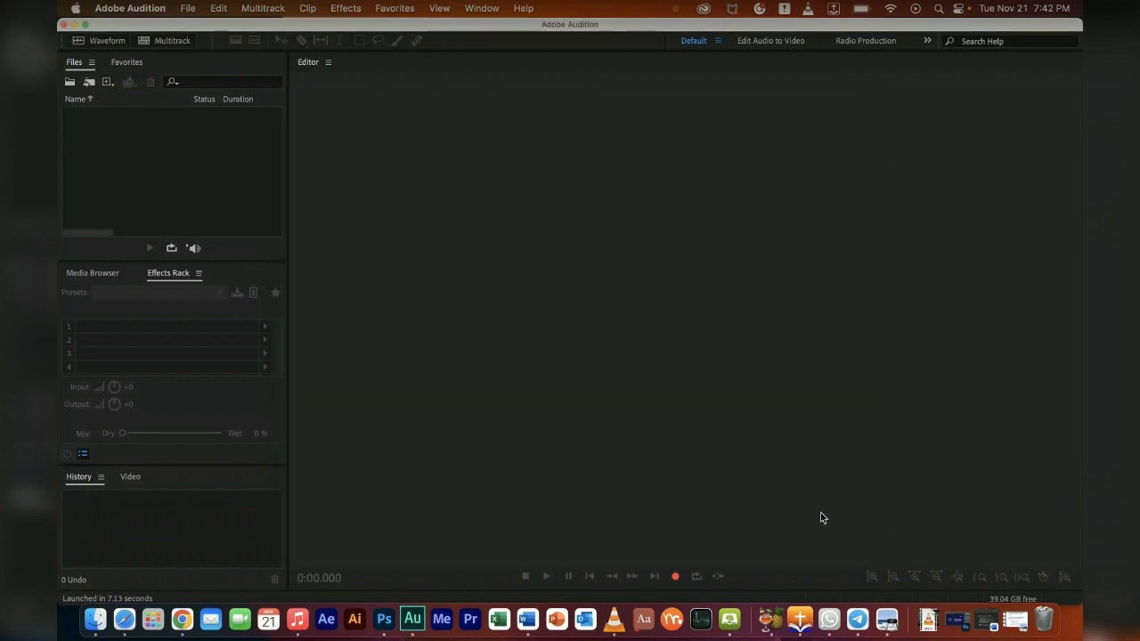
{"action": "left_click", "coordinate": [187, 9]}
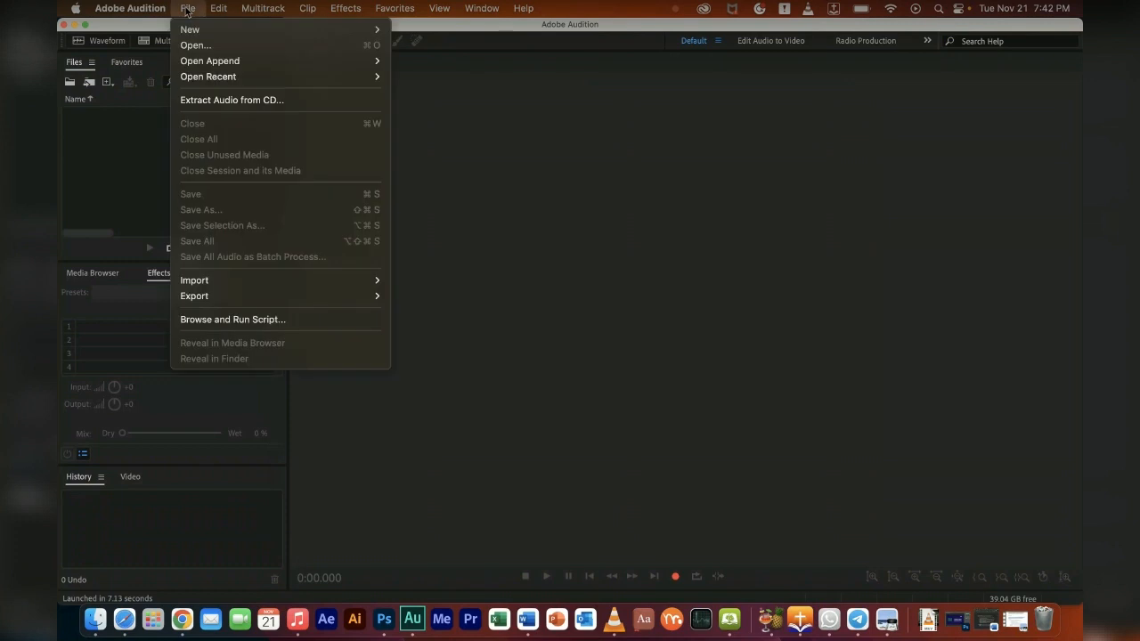
{"action": "mouse_move", "coordinate": [189, 30]}
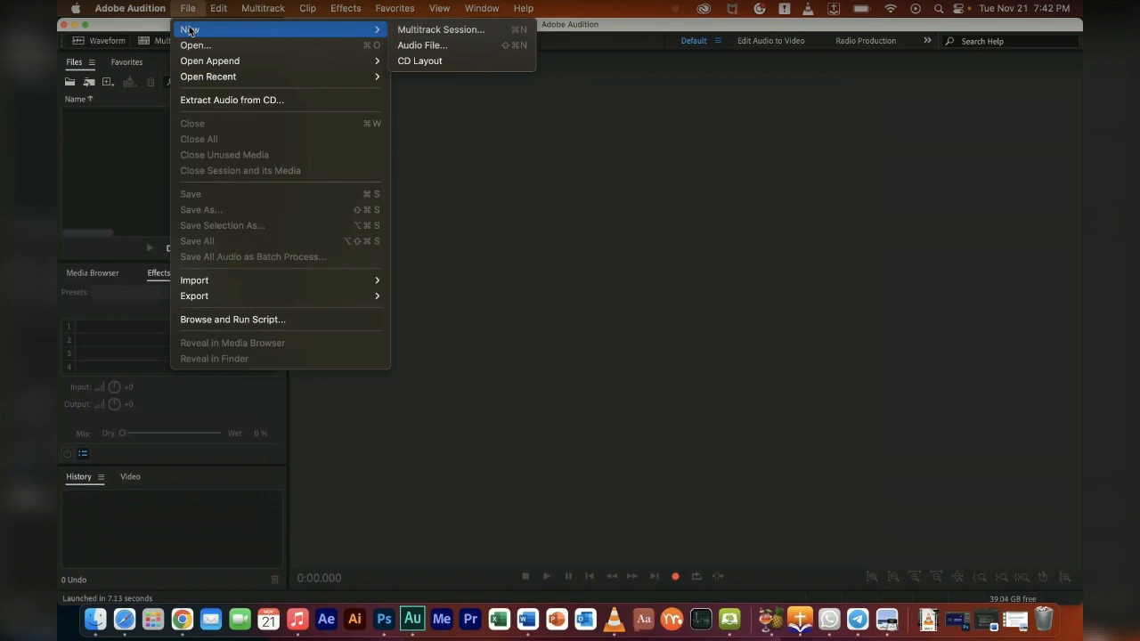
{"action": "left_click", "coordinate": [426, 30]}
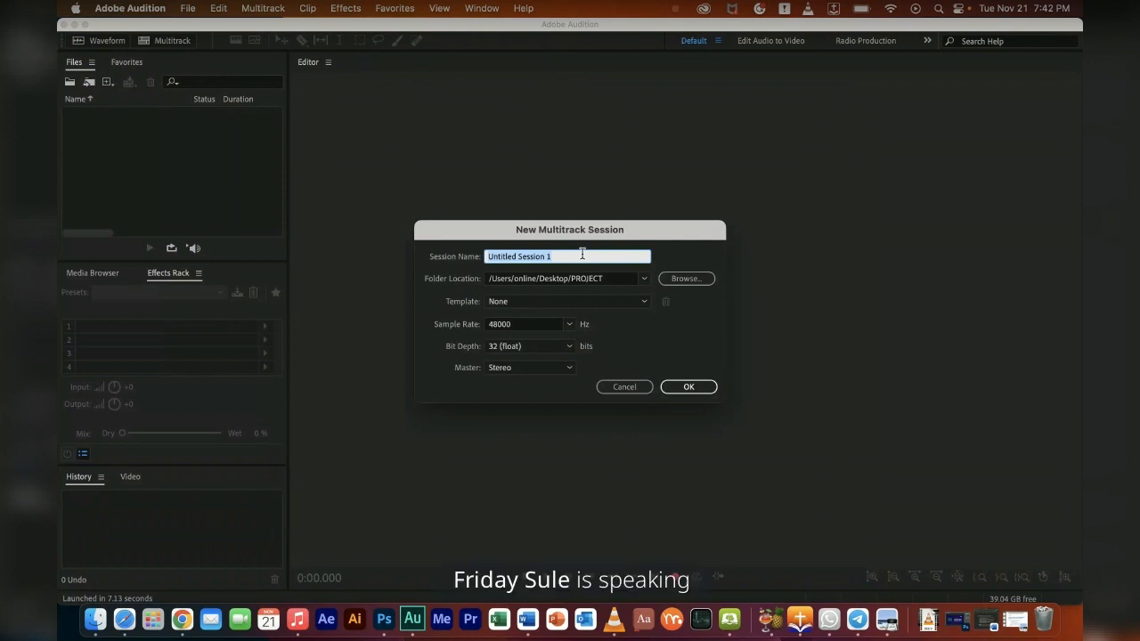
{"action": "type", "text": "Audio edi"}
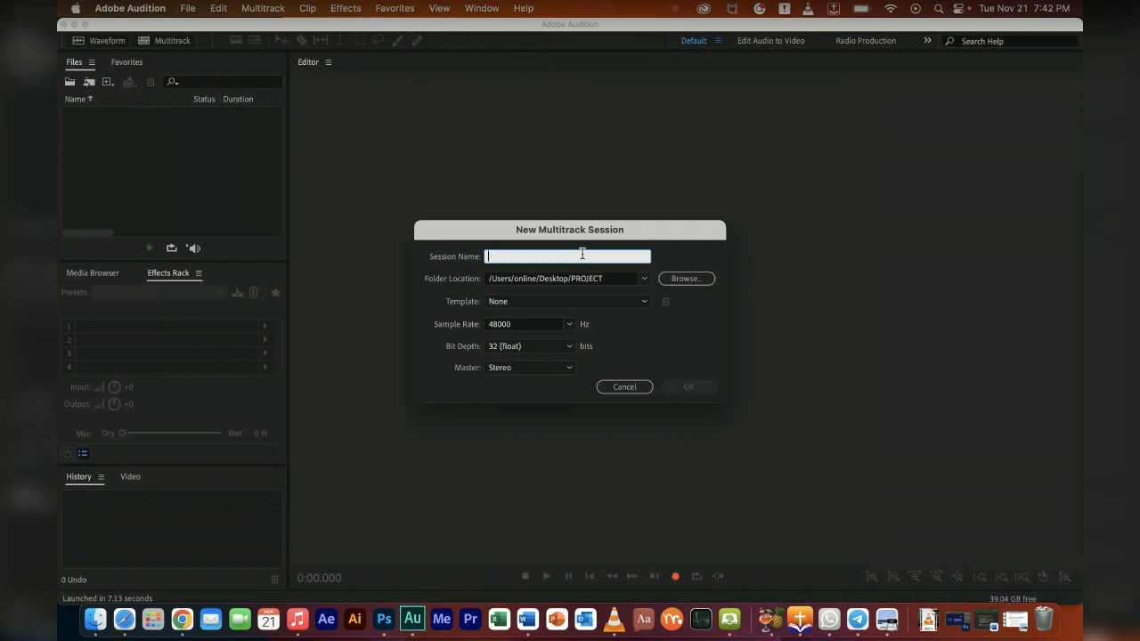
{"action": "key", "text": "BackSpace"}
{"action": "key", "text": "BackSpace"}
{"action": "key", "text": "BackSpace"}
{"action": "type", "text": "Record and Editing"}
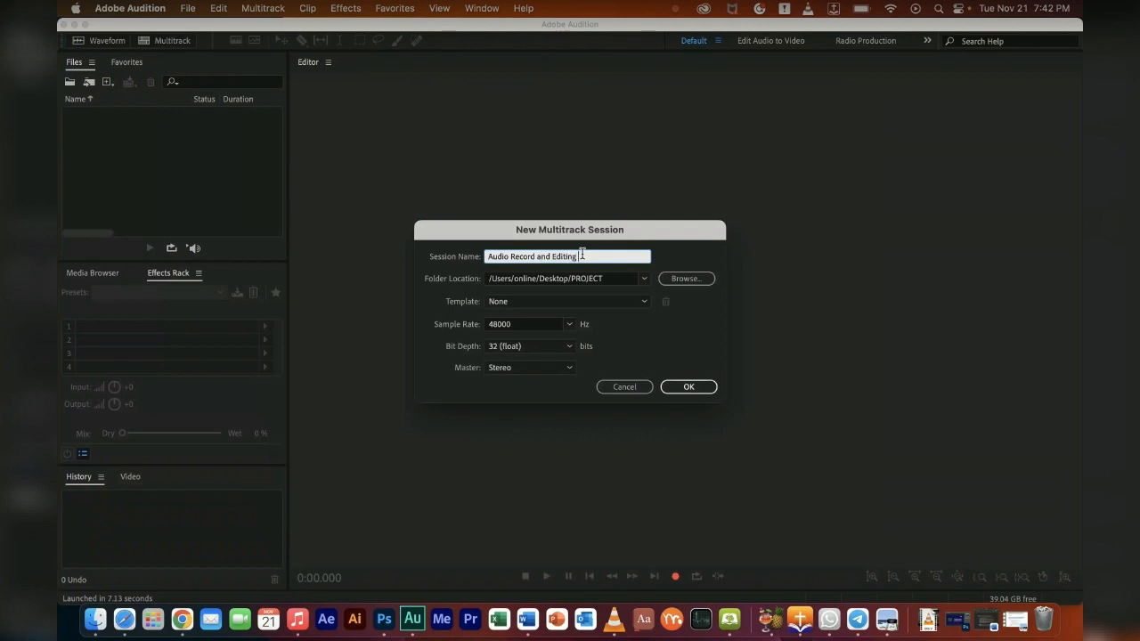
{"action": "type", "text": " Class"}
{"action": "left_click", "coordinate": [688, 389]}
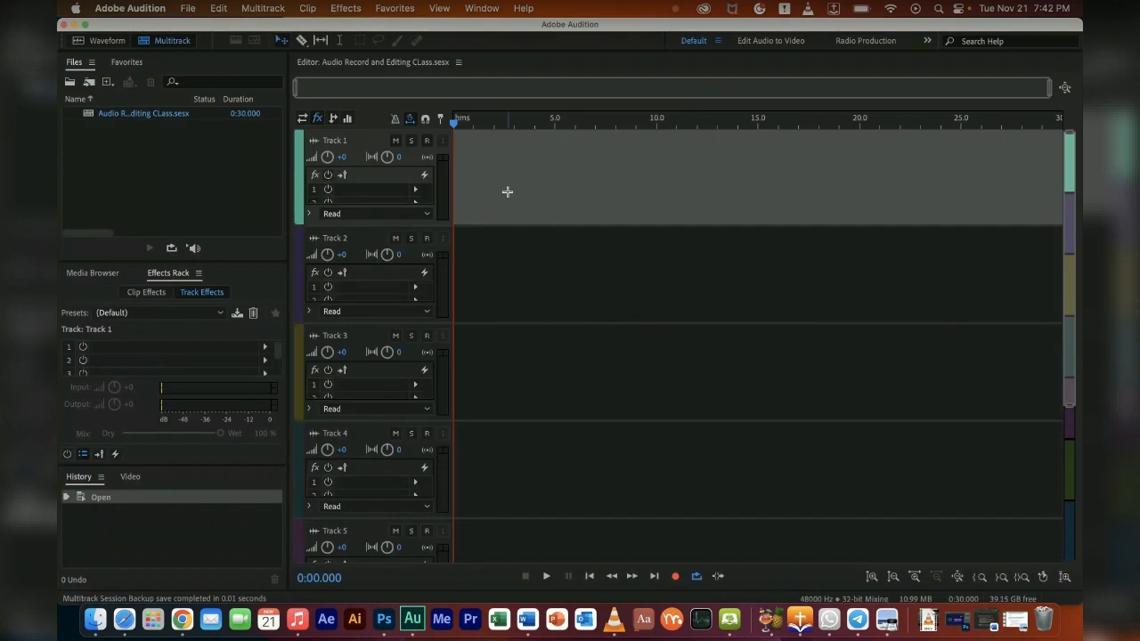
- Arm Track 1 for recording and record about 18 seconds of voice from the start of the session
{"action": "left_click", "coordinate": [427, 142]}
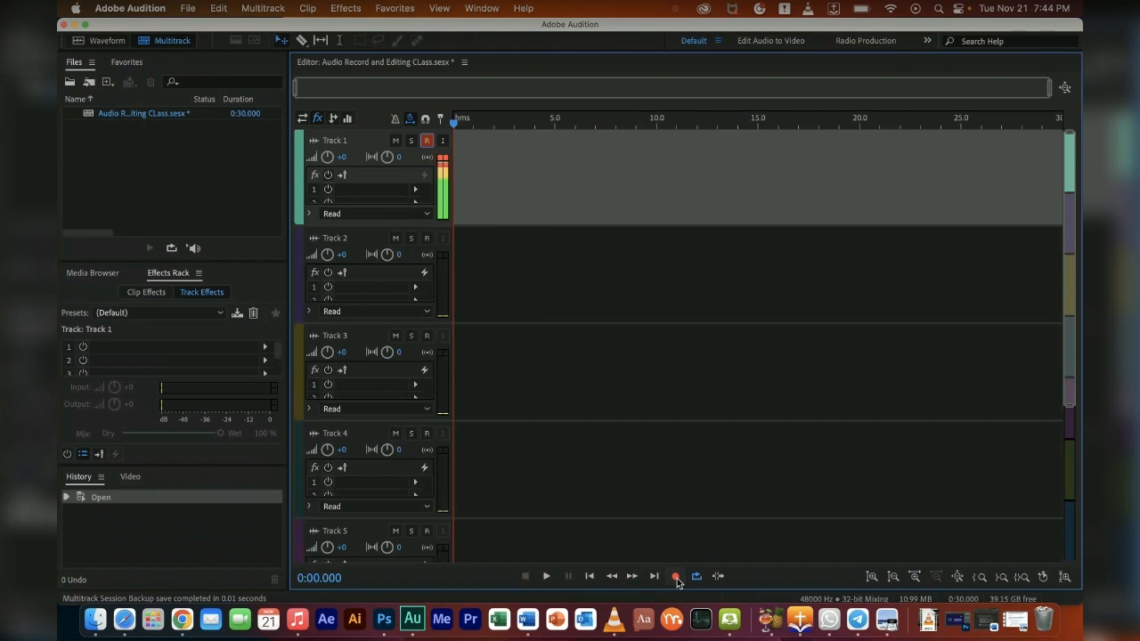
{"action": "left_click", "coordinate": [676, 578]}
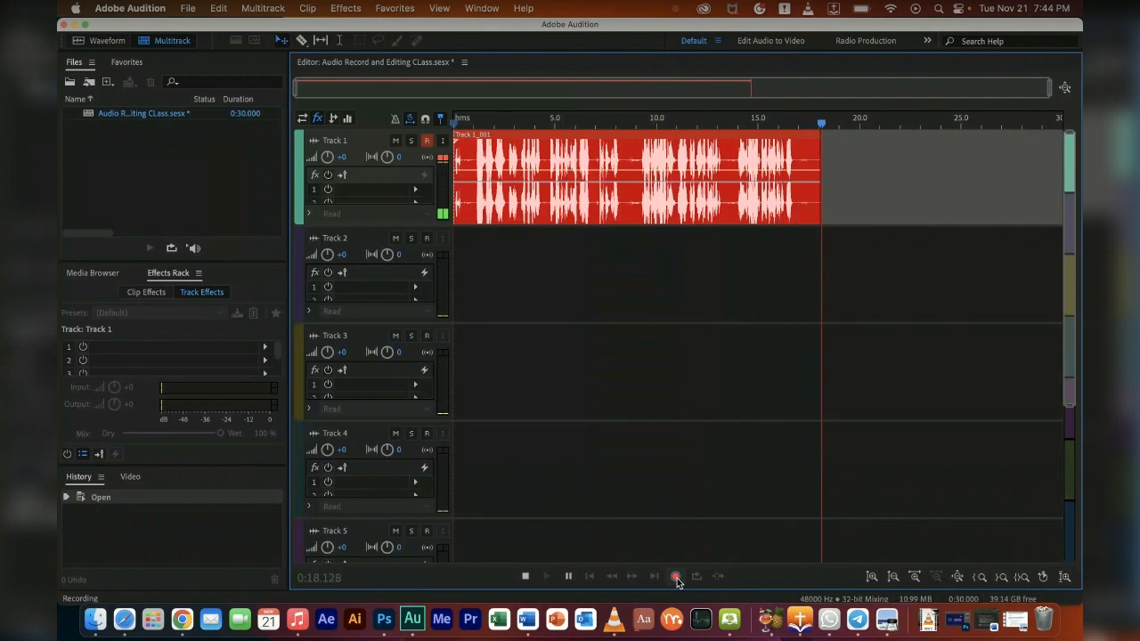
{"action": "left_click", "coordinate": [676, 578]}
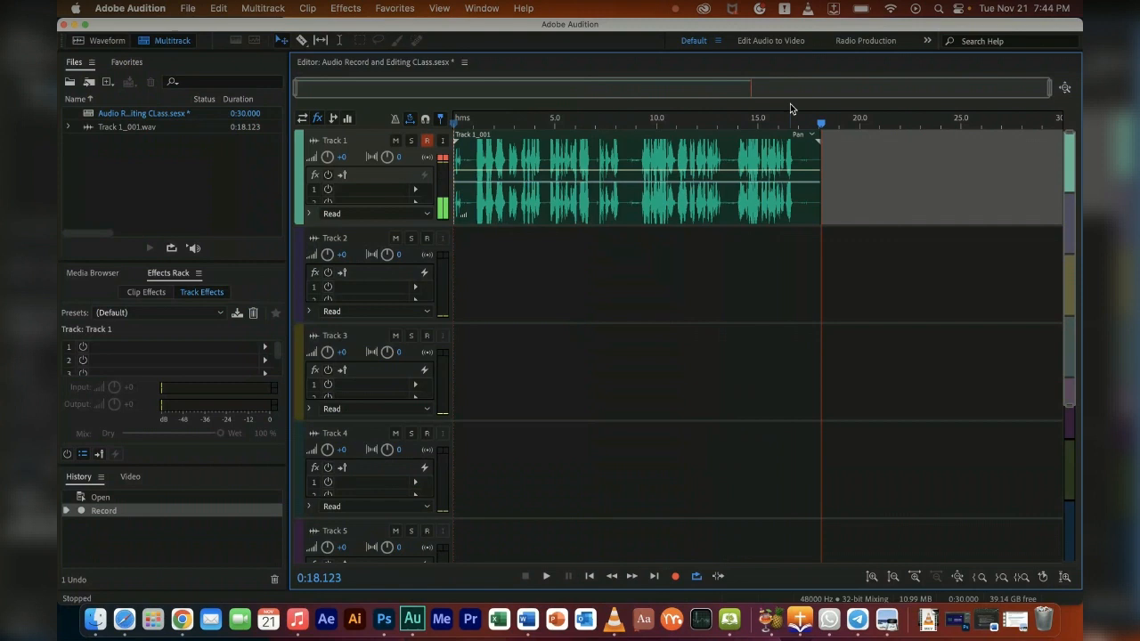
- Play back the Track 1 recording from near its start and disarm the track for recording
{"action": "left_click", "coordinate": [457, 122]}
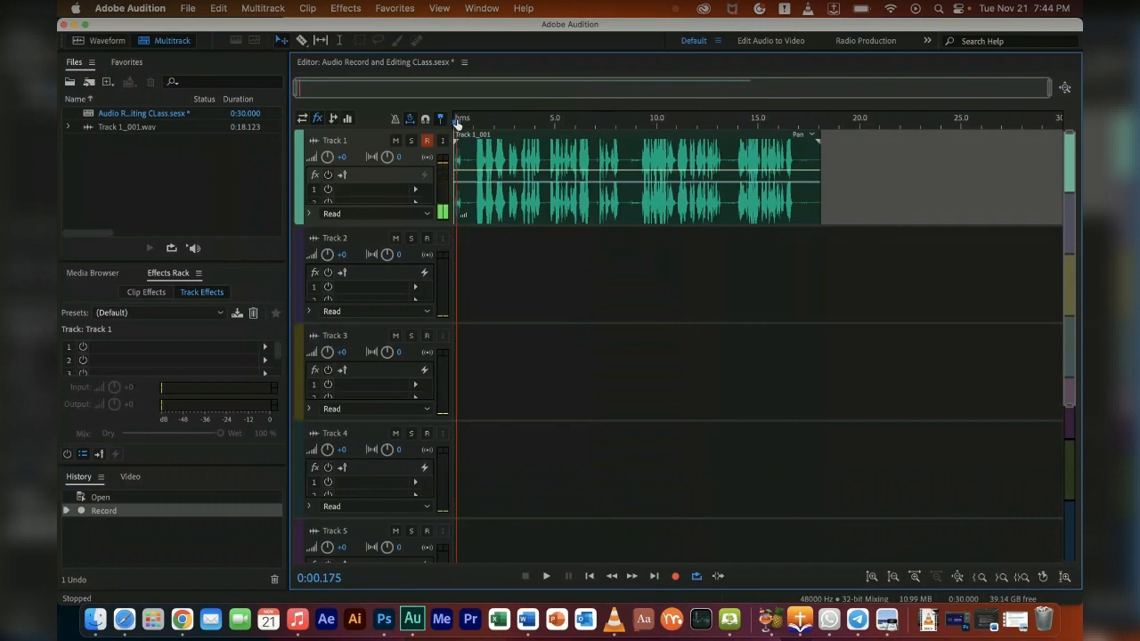
{"action": "key", "text": "space"}
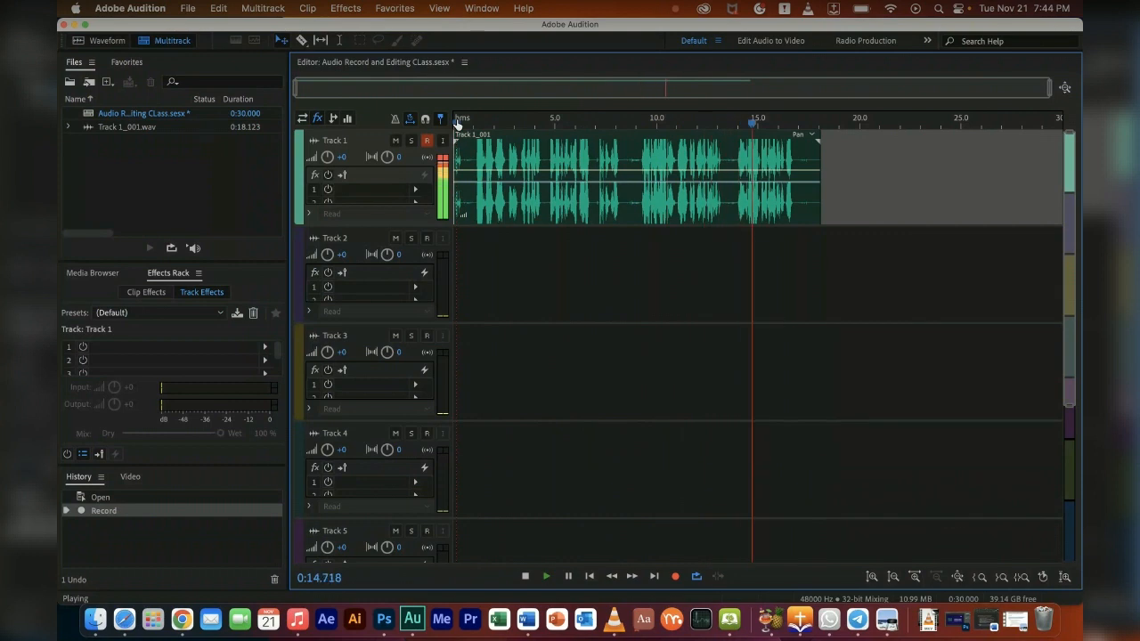
{"action": "key", "text": "space"}
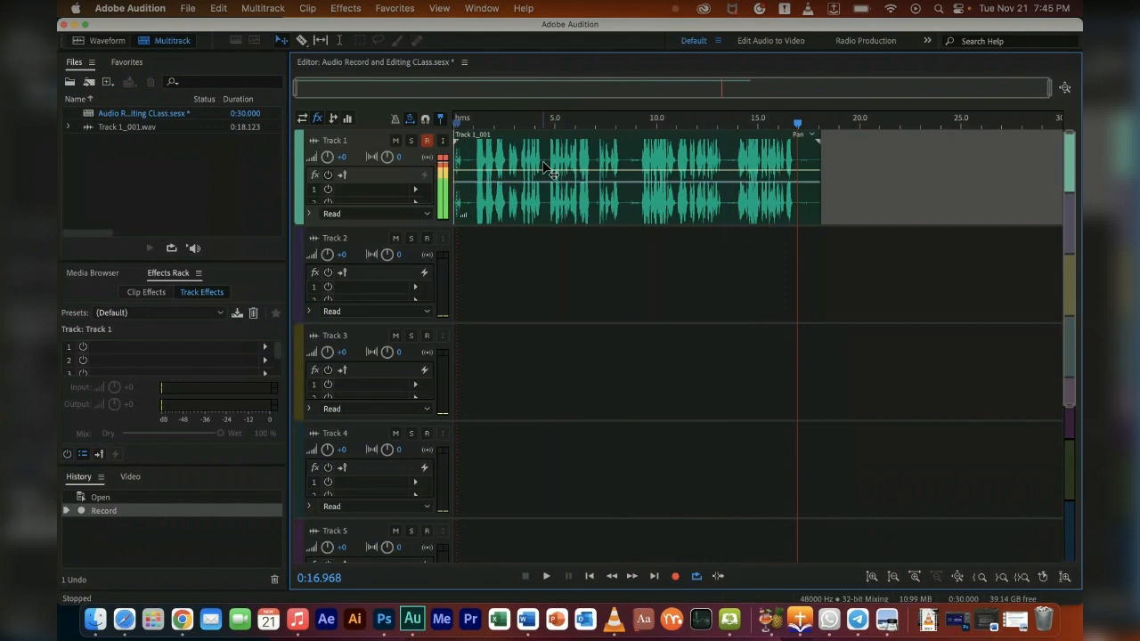
{"action": "left_click", "coordinate": [427, 143]}
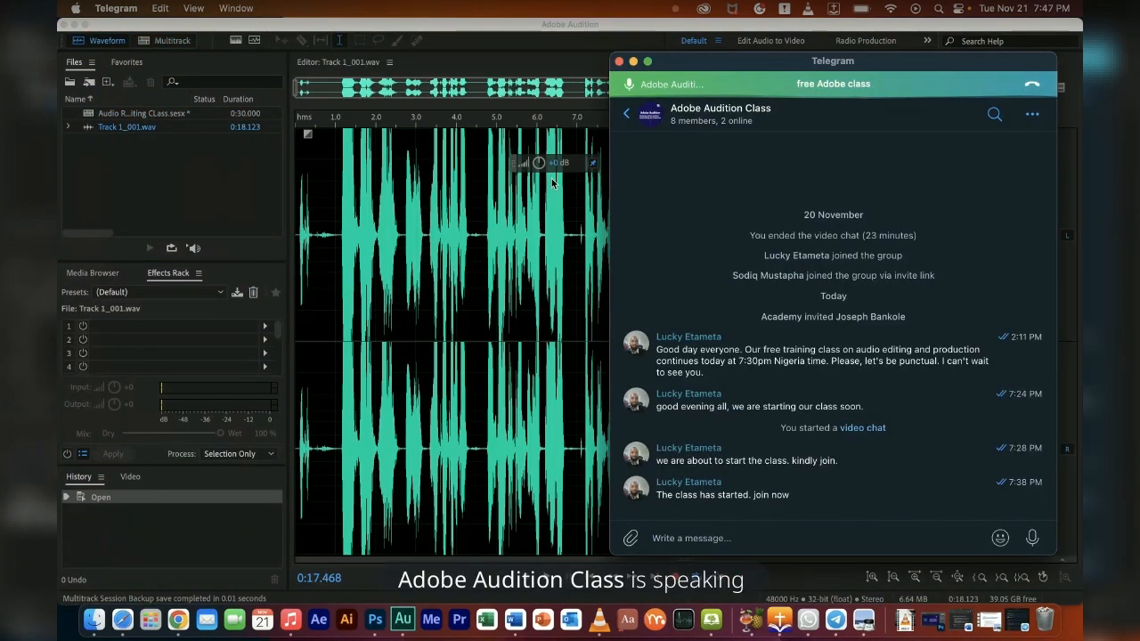
- Switch back to Adobe Audition, declining to open the Audio Hardware preferences, and listen to the opening second of Track 1_001.wav
{"action": "left_click", "coordinate": [552, 183]}
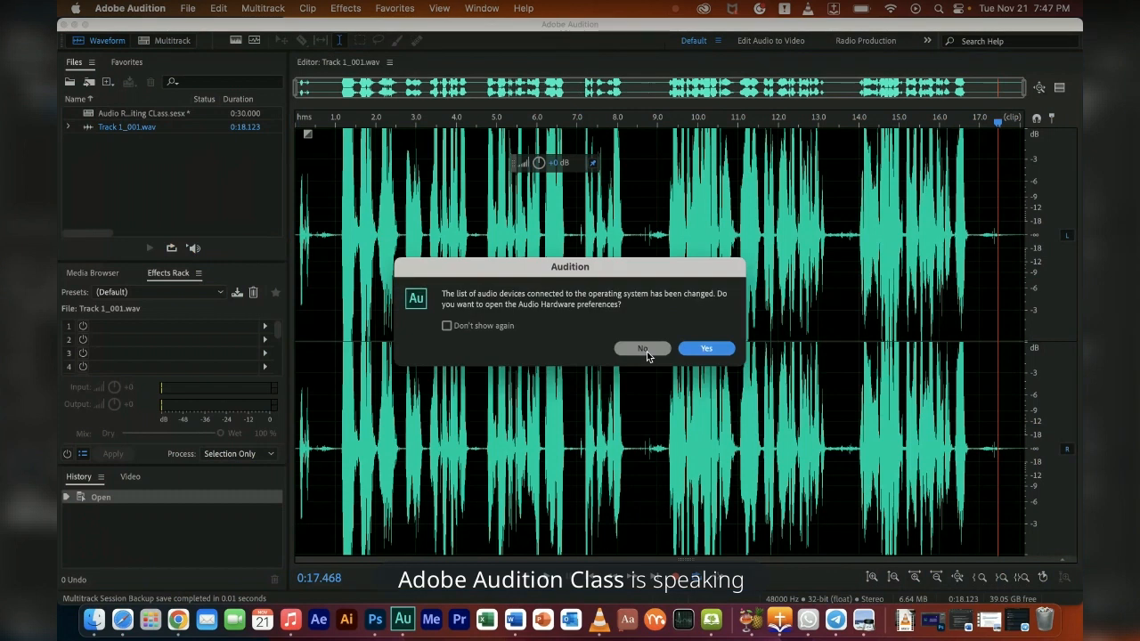
{"action": "left_click", "coordinate": [645, 349]}
{"action": "left_click", "coordinate": [302, 123]}
{"action": "key", "text": "space"}
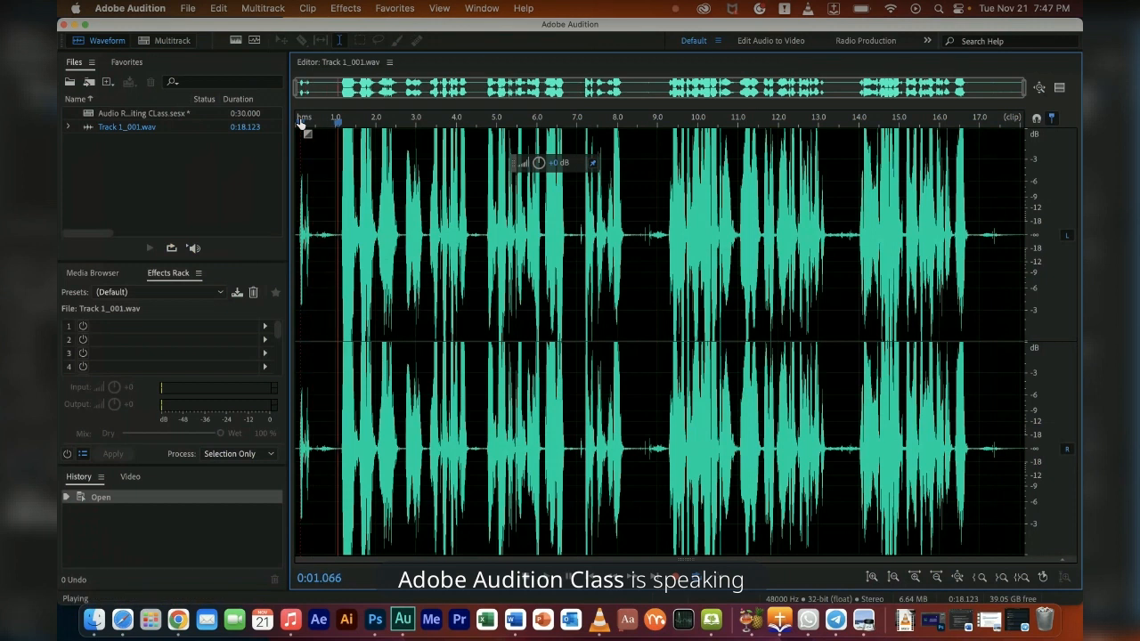
{"action": "key", "text": "space"}
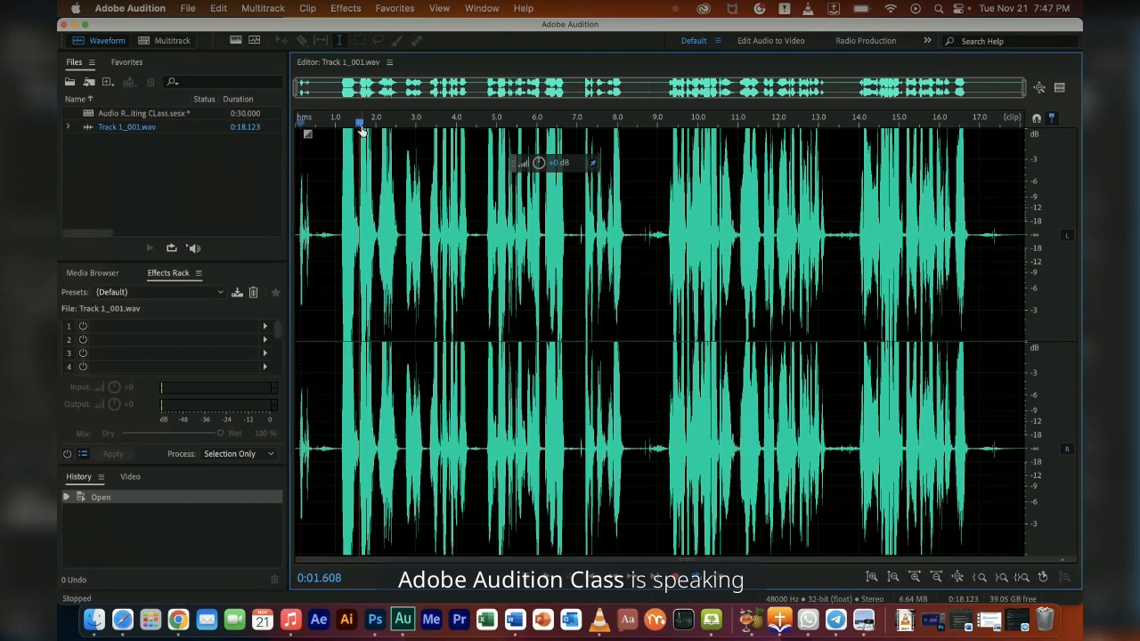
{"action": "left_click", "coordinate": [292, 127]}
{"action": "key", "text": "space"}
{"action": "key", "text": "space"}
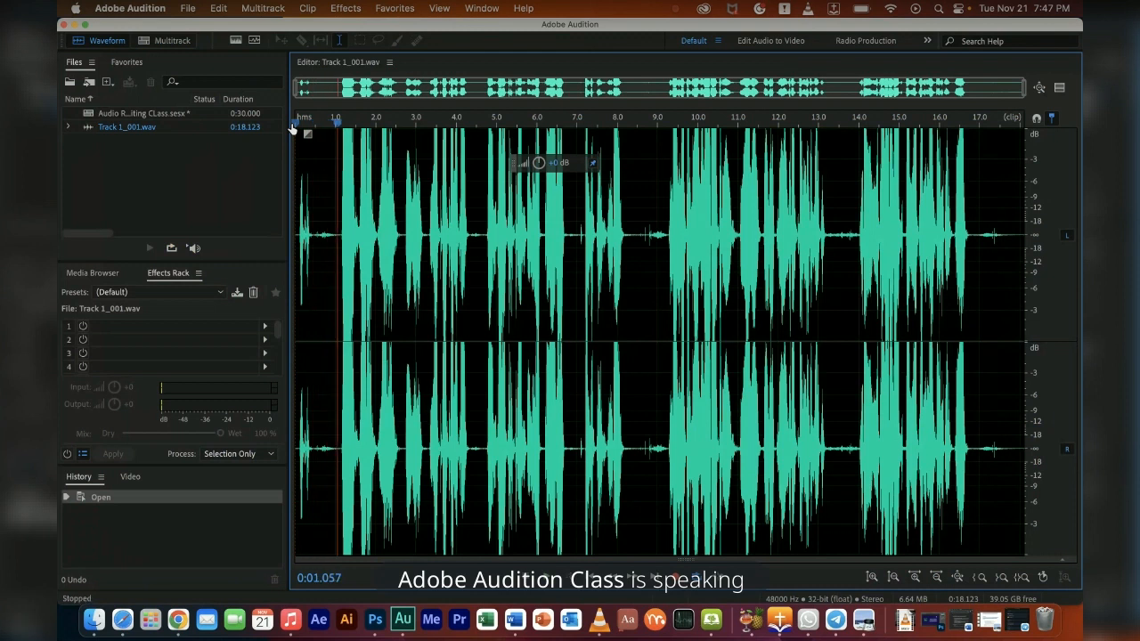
- Select about the first 0.9 seconds of the waveform and lower its gain until it is silent
{"action": "left_click", "coordinate": [329, 235]}
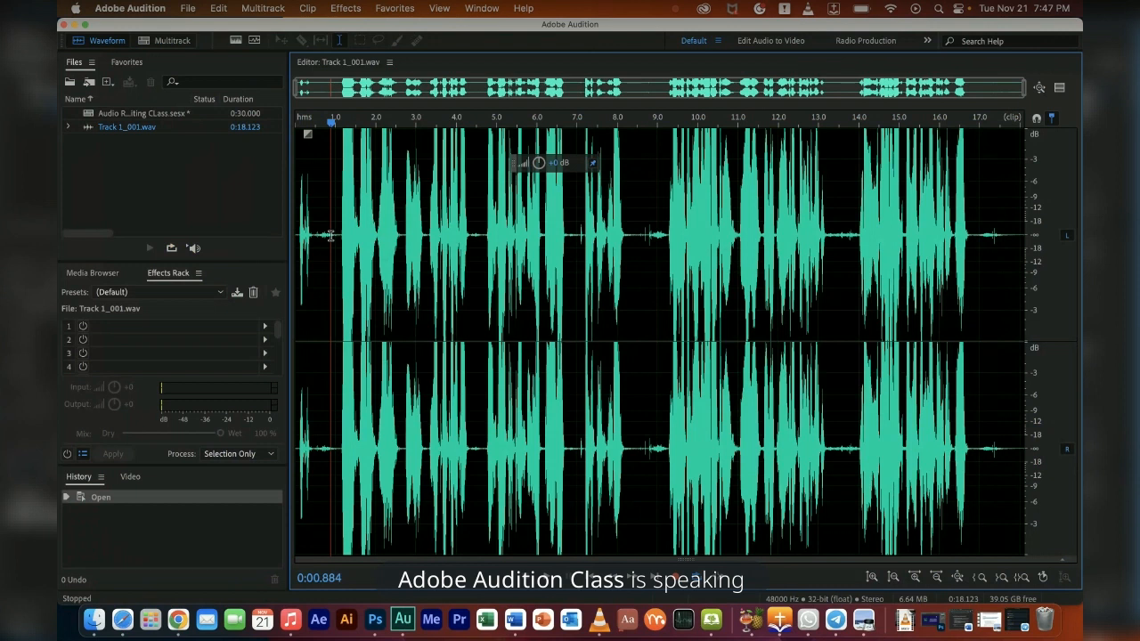
{"action": "left_click_drag", "start_coordinate": [327, 235], "coordinate": [276, 225]}
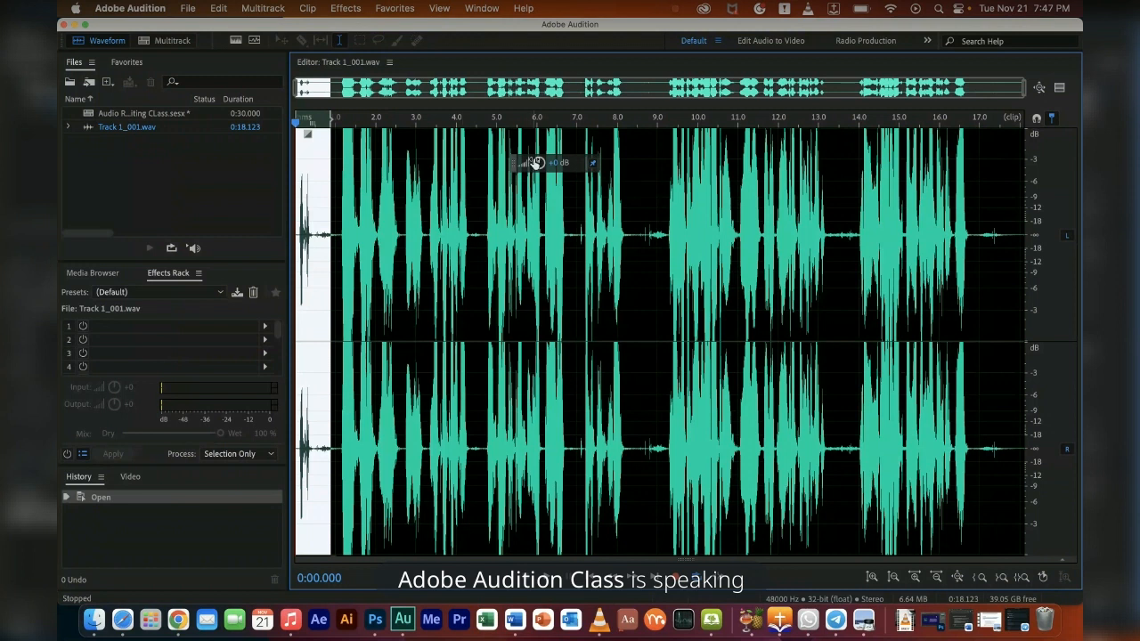
{"action": "left_click_drag", "start_coordinate": [538, 162], "coordinate": [547, 255]}
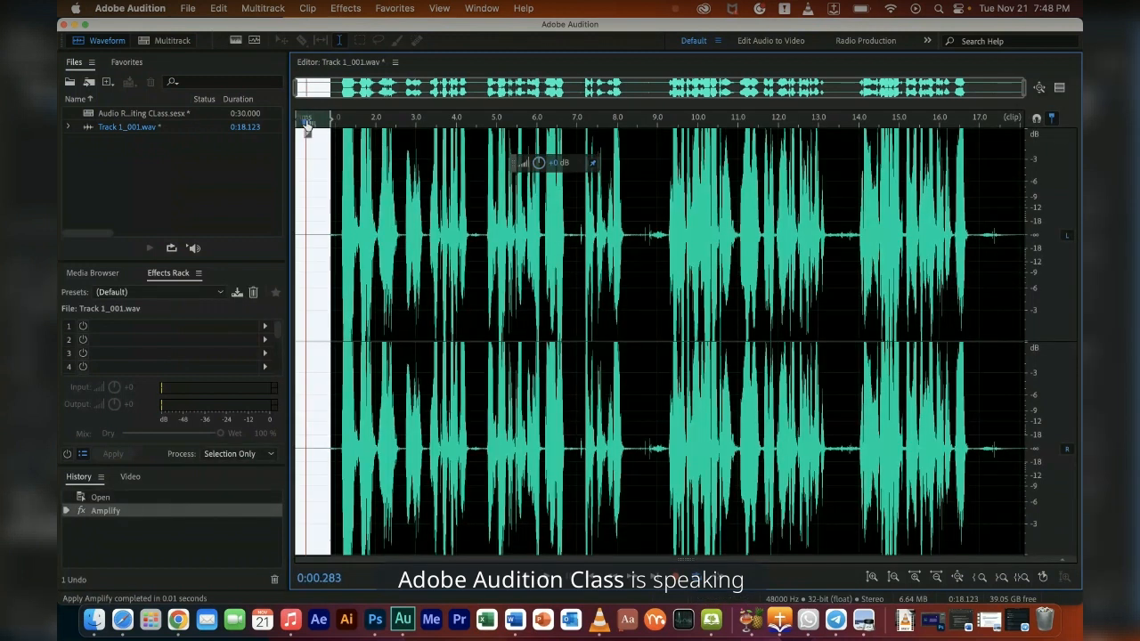
- Try deleting the silenced opening section, then undo the deletion and clear the selection
{"action": "key", "text": "Delete"}
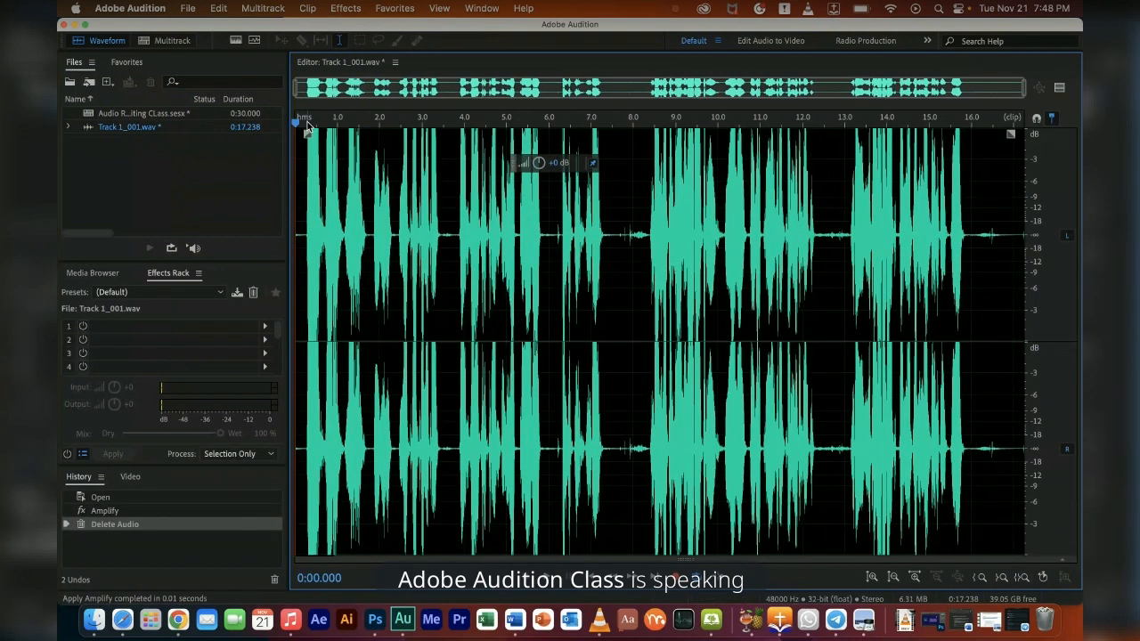
{"action": "key", "text": "super+z"}
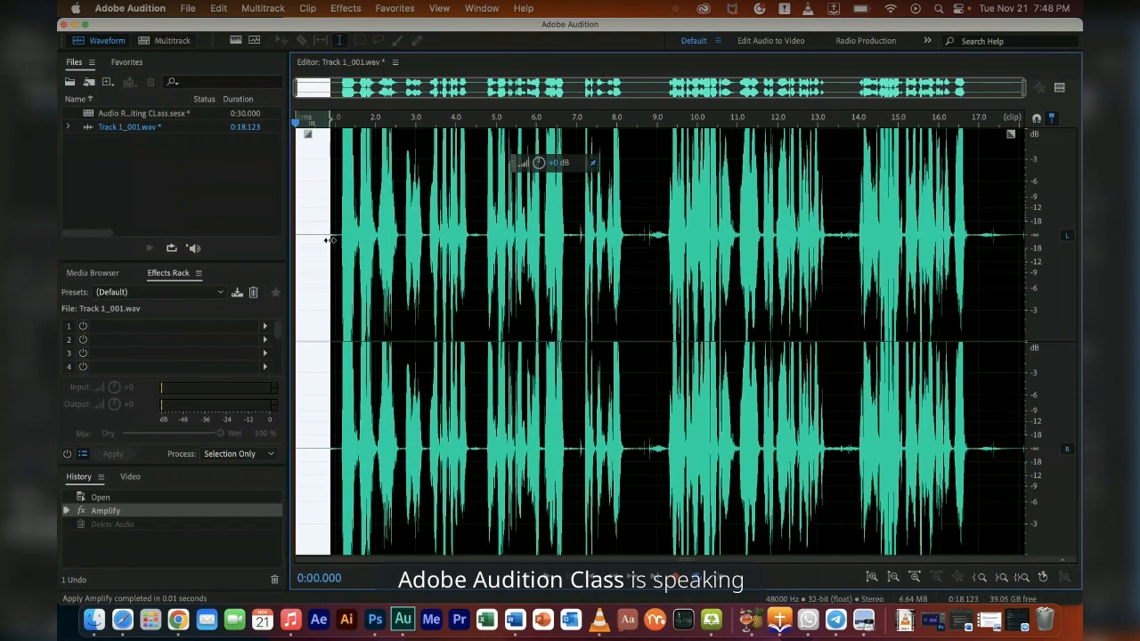
{"action": "left_click", "coordinate": [305, 121]}
{"action": "left_click_drag", "start_coordinate": [305, 121], "coordinate": [296, 122]}
{"action": "left_click", "coordinate": [318, 205]}
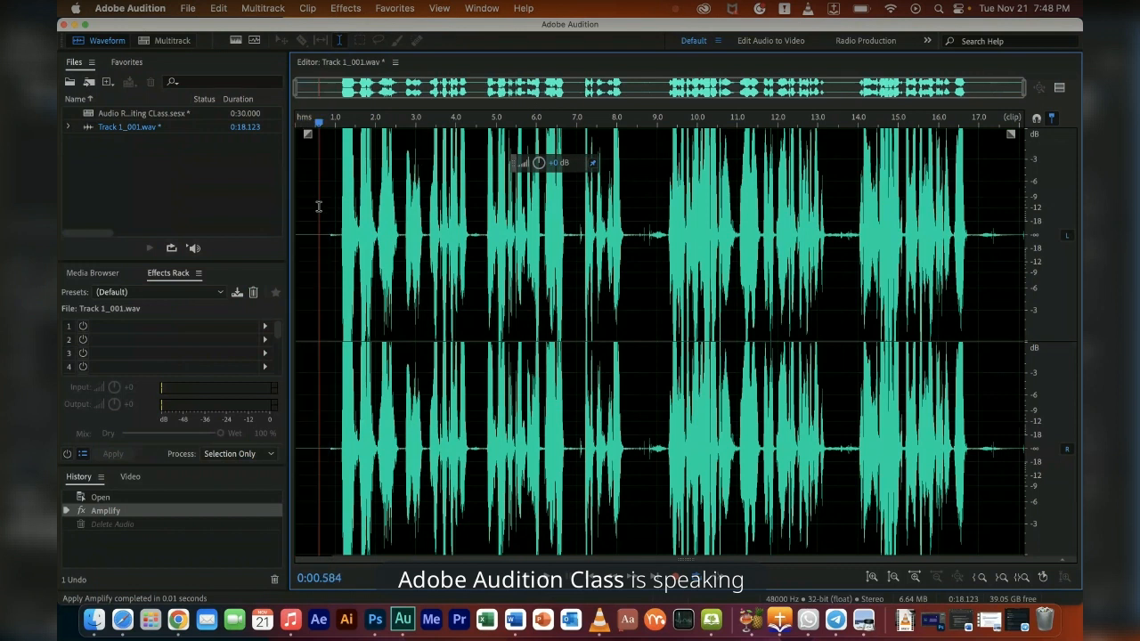
- Play the recording up to the unwanted phrase and delete the section from about 7.0 to 8.7 seconds
{"action": "key", "text": "space"}
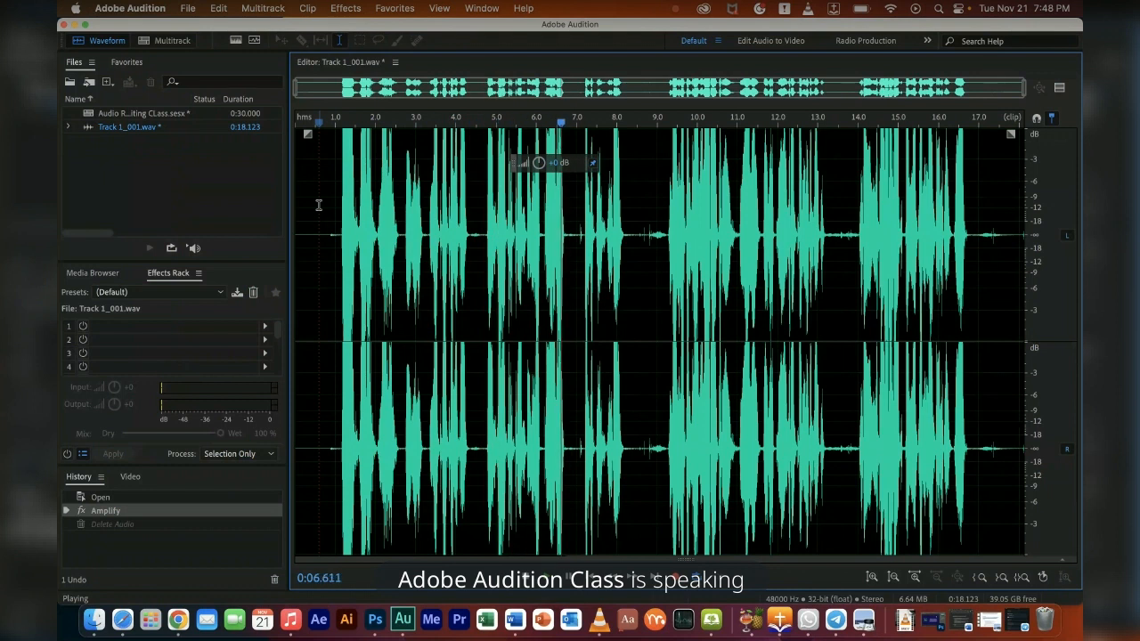
{"action": "key", "text": "space"}
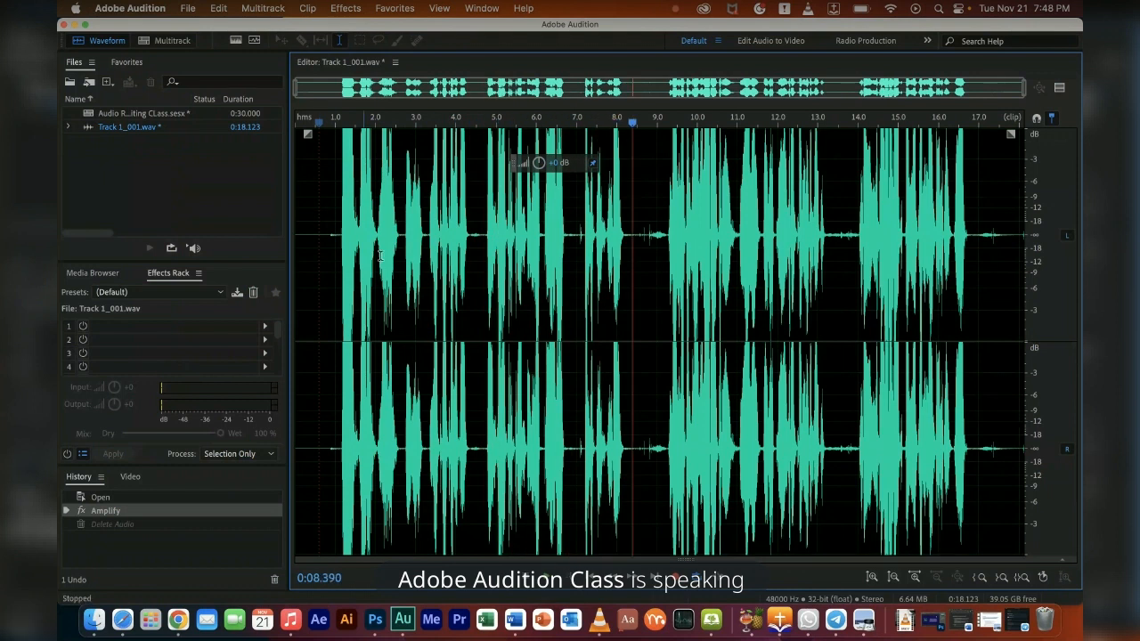
{"action": "left_click_drag", "start_coordinate": [579, 234], "coordinate": [645, 281]}
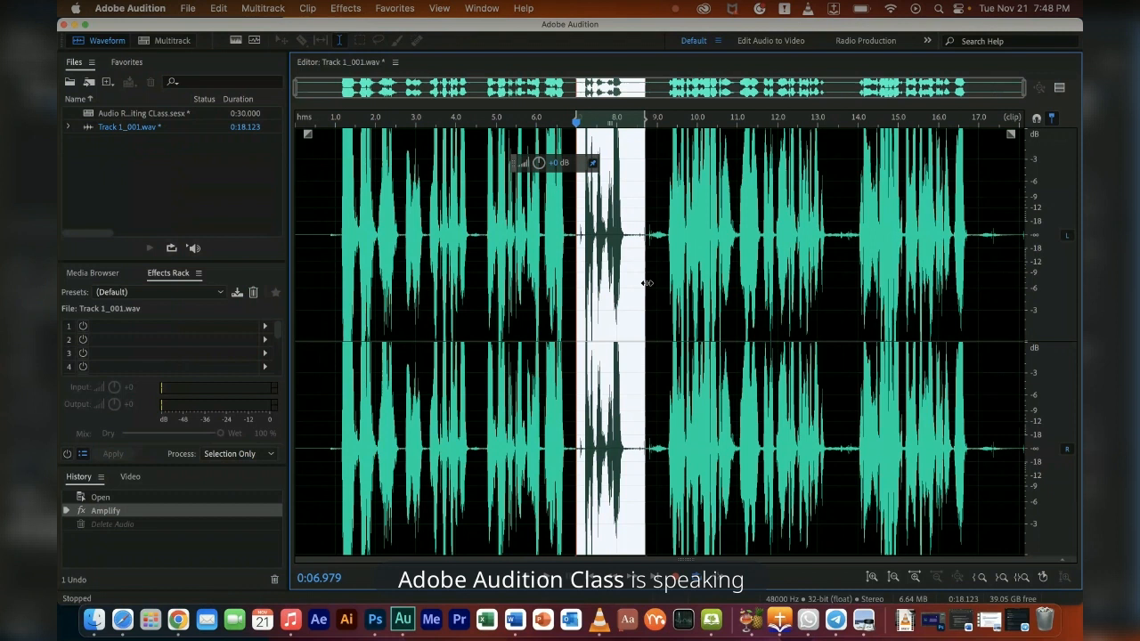
{"action": "key", "text": "Delete"}
- Listen to the rest and delete everything after about 12.1 seconds, plus the last 0.3 seconds that remain
{"action": "key", "text": "space"}
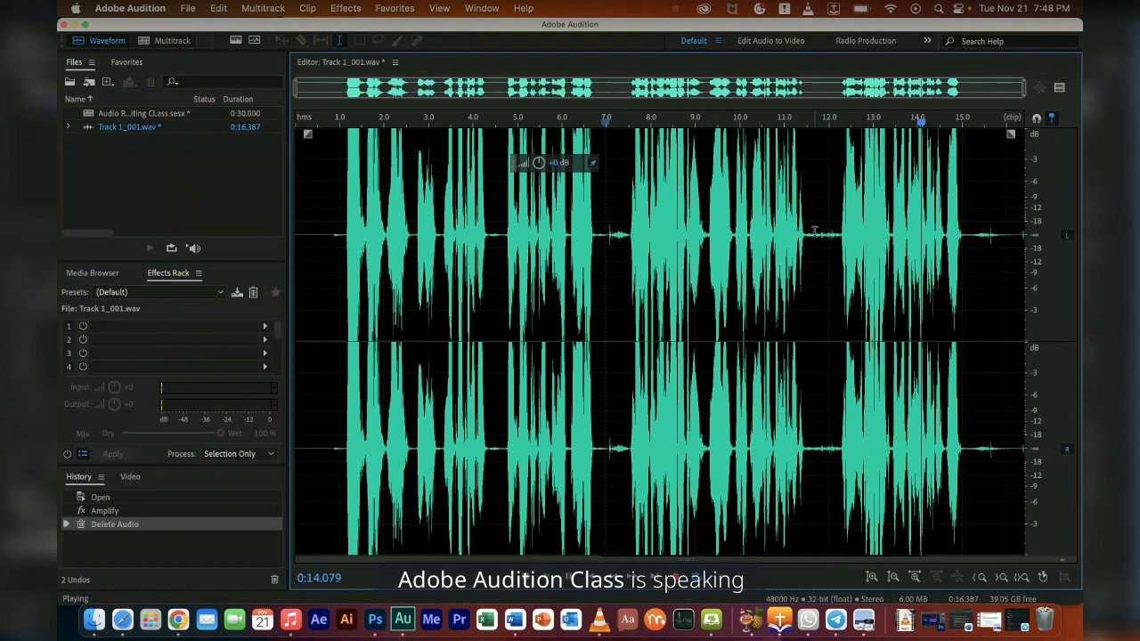
{"action": "key", "text": "space"}
{"action": "left_click_drag", "start_coordinate": [834, 235], "coordinate": [1074, 258]}
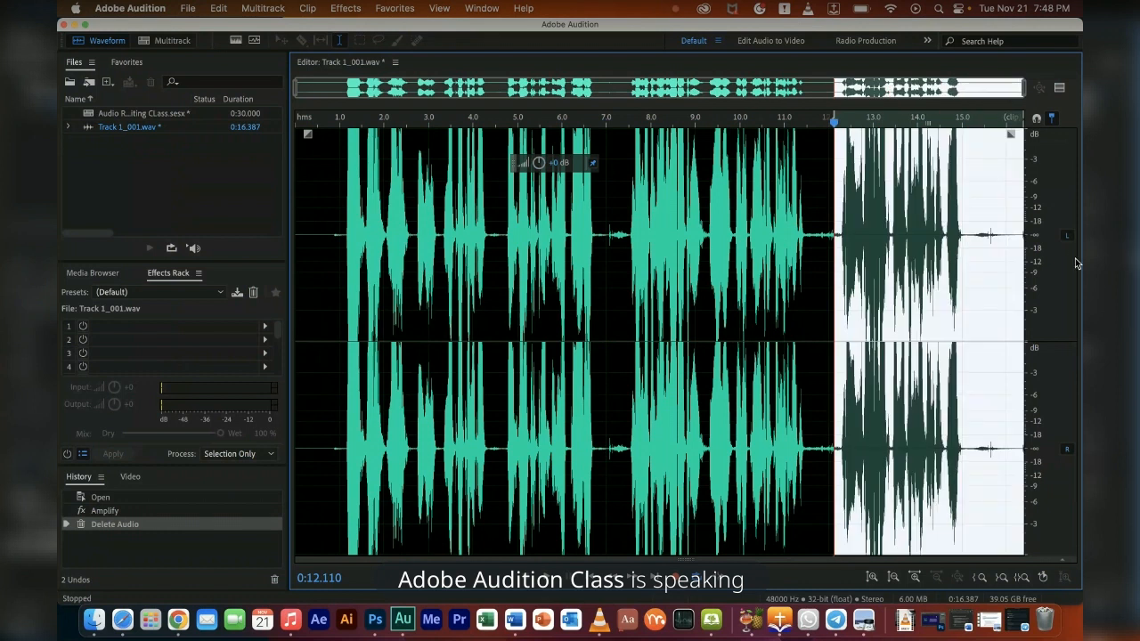
{"action": "key", "text": "Delete"}
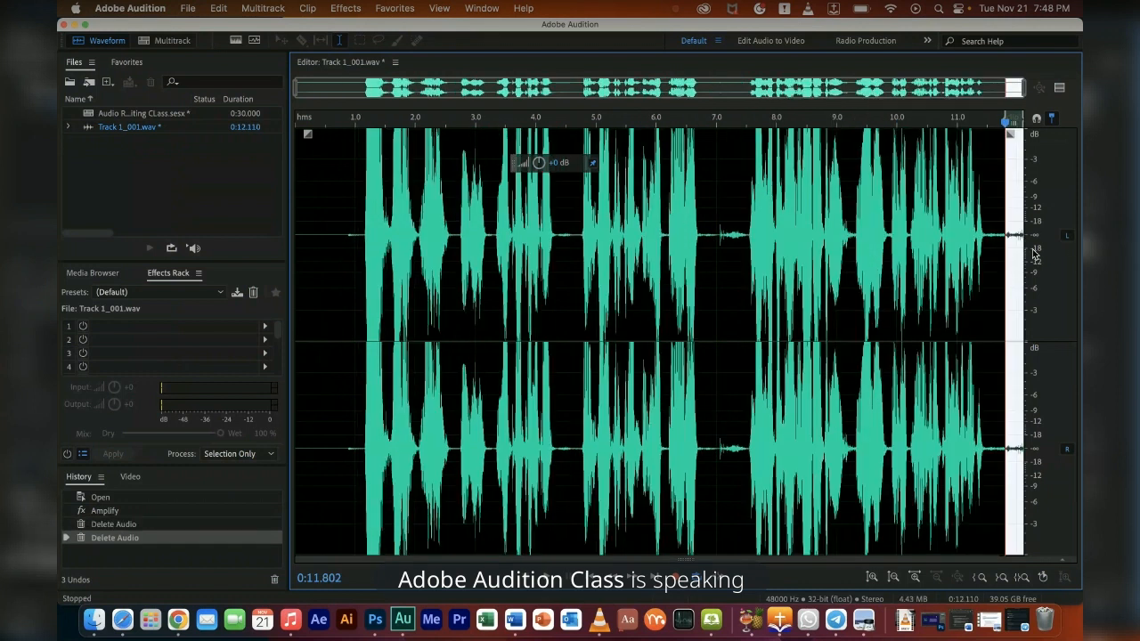
{"action": "key", "text": "Delete"}
- Silence the noise between about 7.0 and 7.5 seconds by lowering its gain, and play the file from near the start
{"action": "left_click_drag", "start_coordinate": [729, 236], "coordinate": [755, 259]}
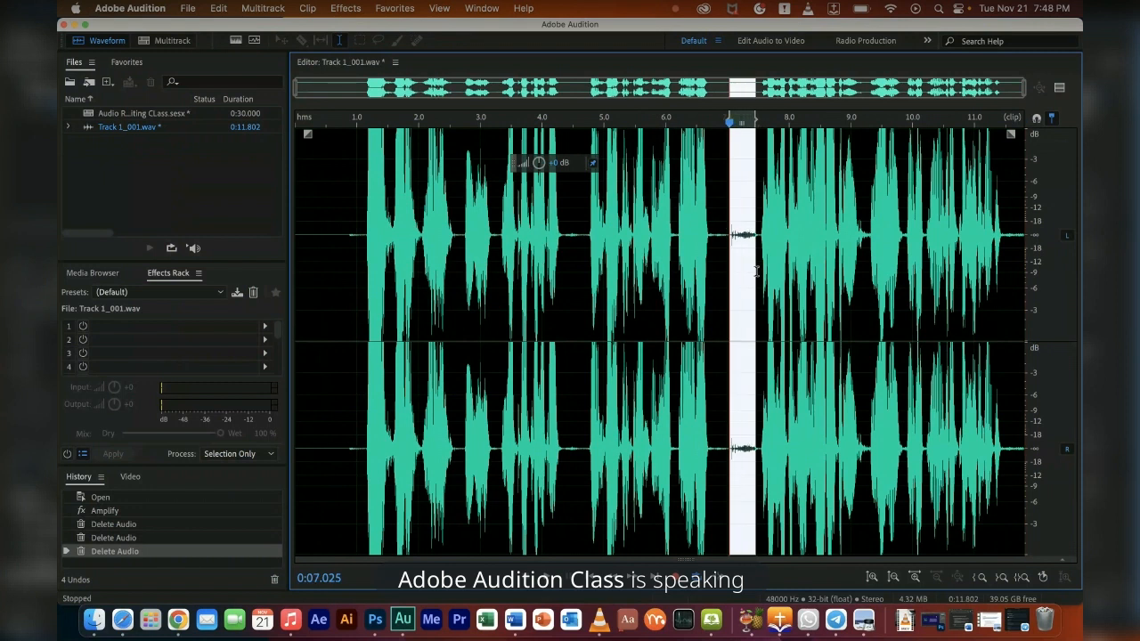
{"action": "left_click_drag", "start_coordinate": [539, 162], "coordinate": [529, 228]}
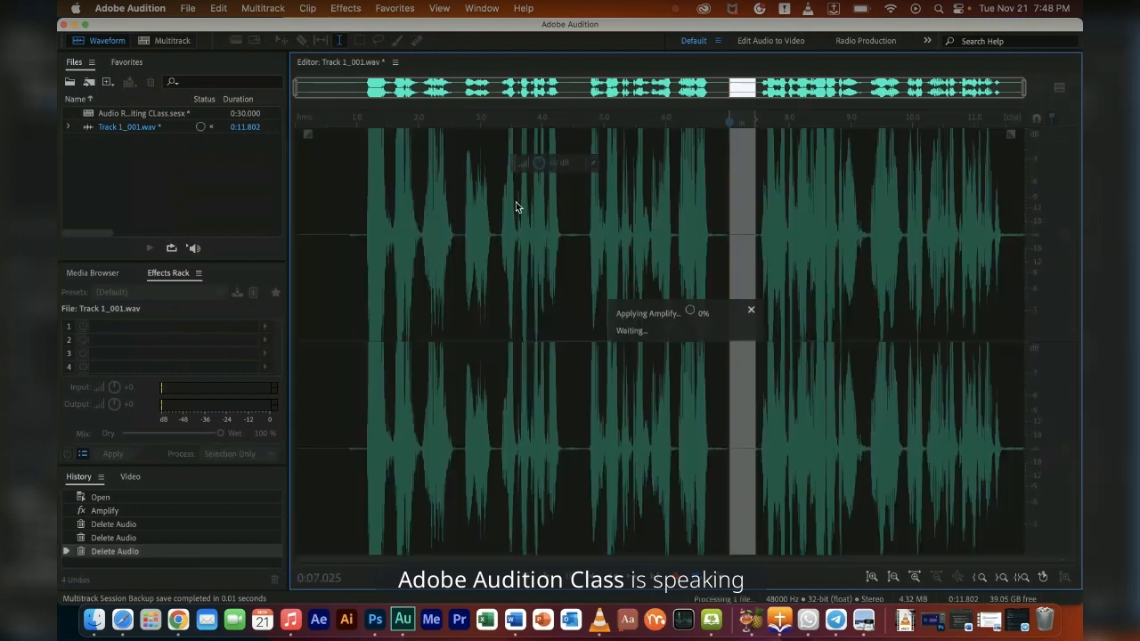
{"action": "left_click", "coordinate": [323, 122]}
{"action": "key", "text": "space"}
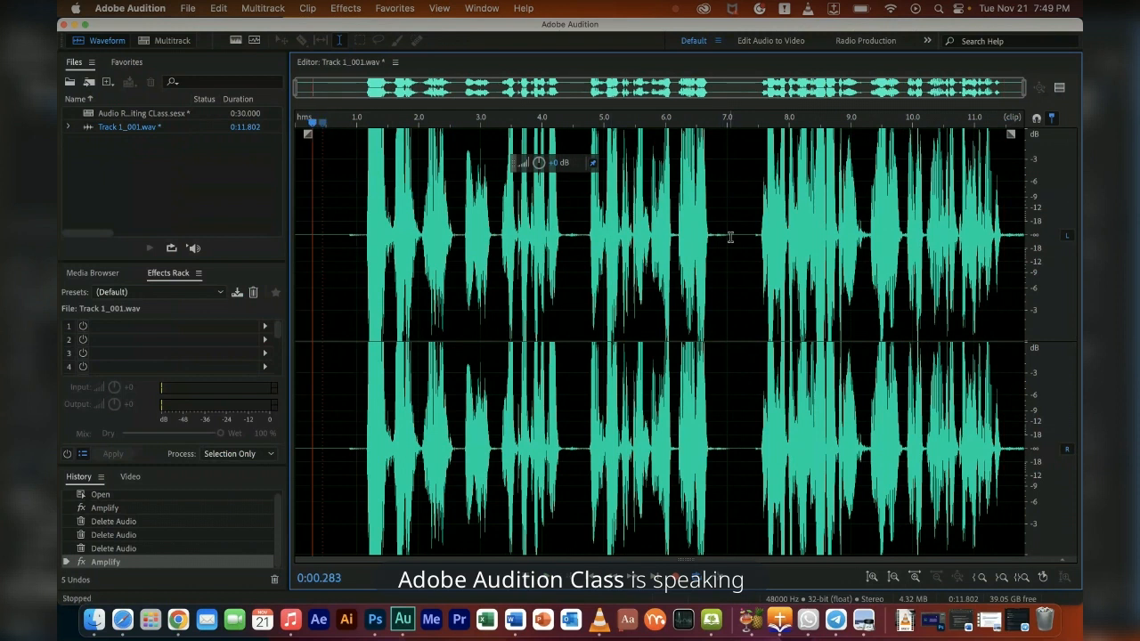
- Delete the silent gap between about 7.05 and 7.5 seconds
{"action": "left_click_drag", "start_coordinate": [731, 237], "coordinate": [756, 269]}
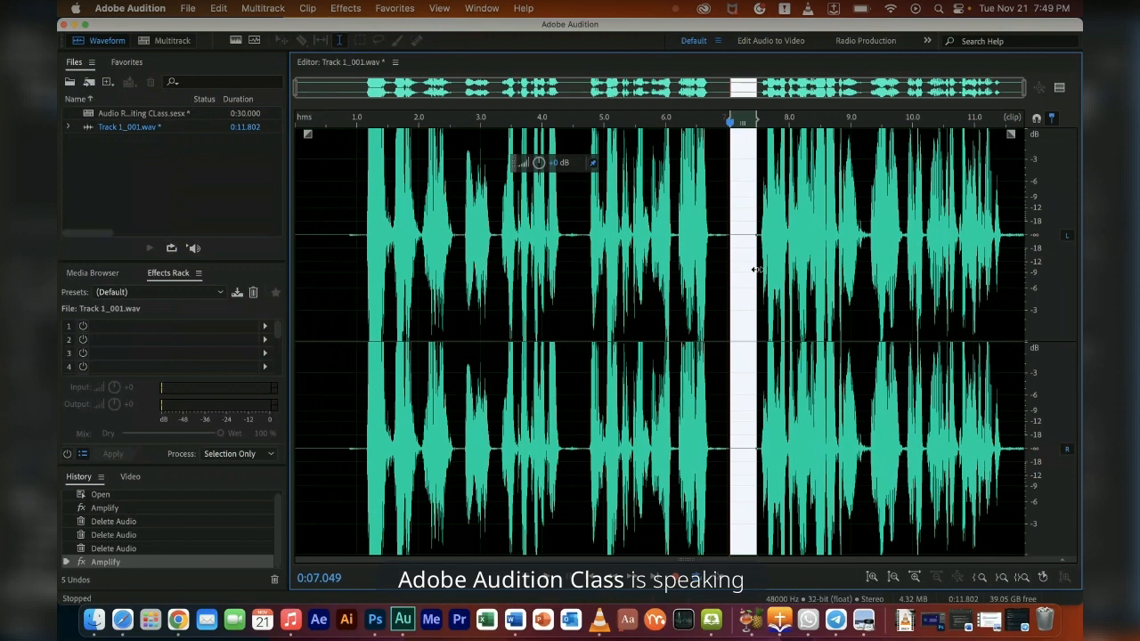
{"action": "key", "text": "Delete"}
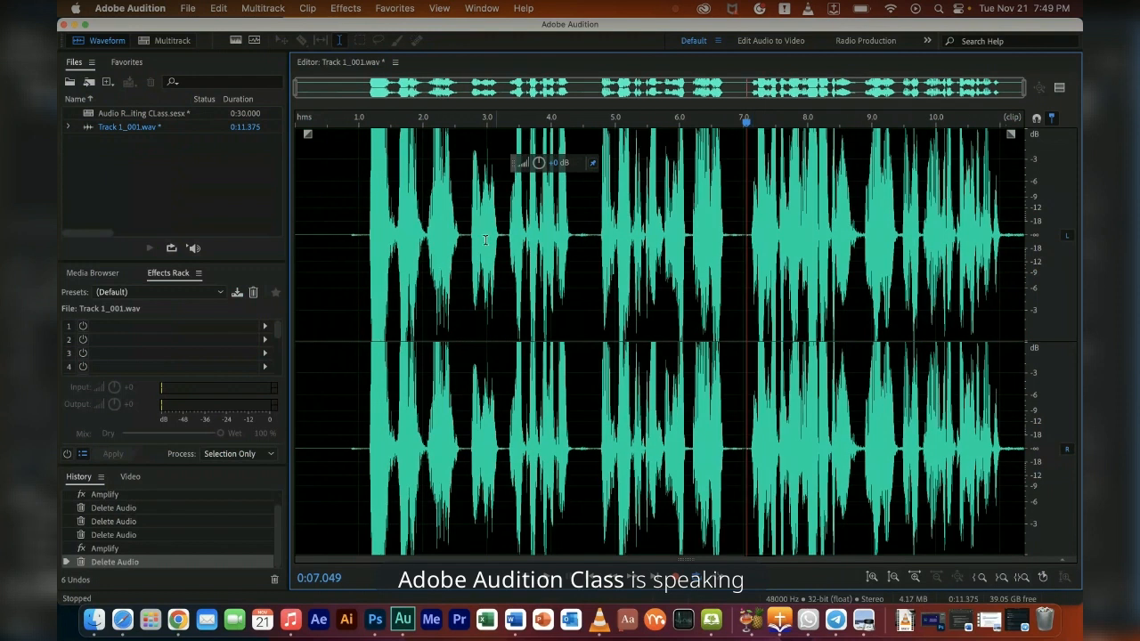
- Delete about the first 0.5 seconds of the Track 1_001.wav recording and return to the multitrack session
{"action": "left_click_drag", "start_coordinate": [329, 239], "coordinate": [294, 241]}
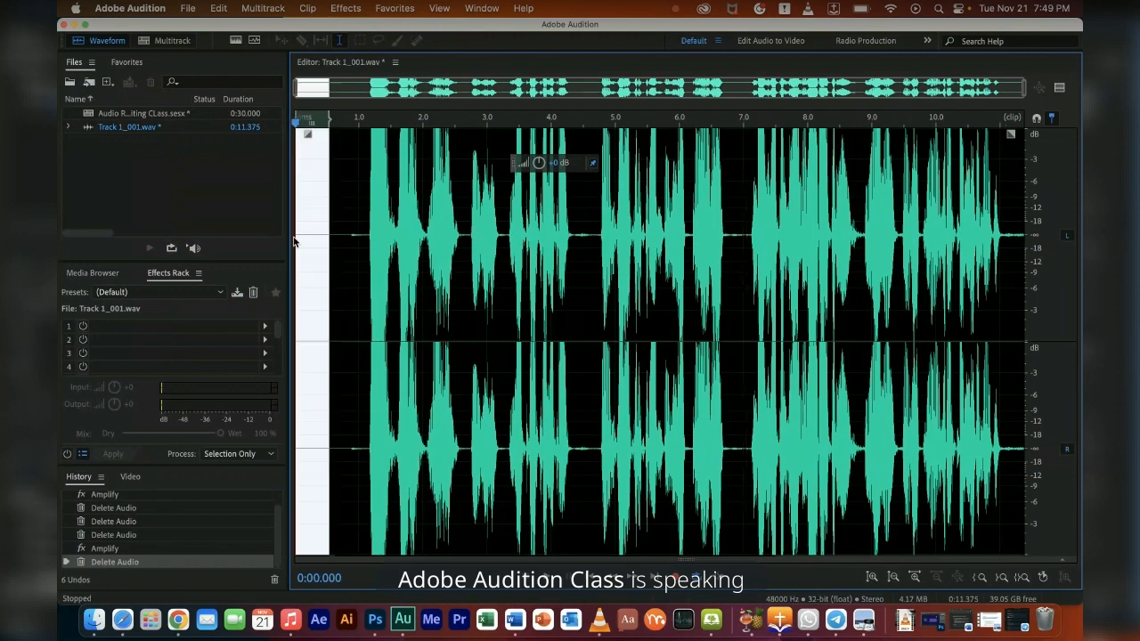
{"action": "key", "text": "Delete"}
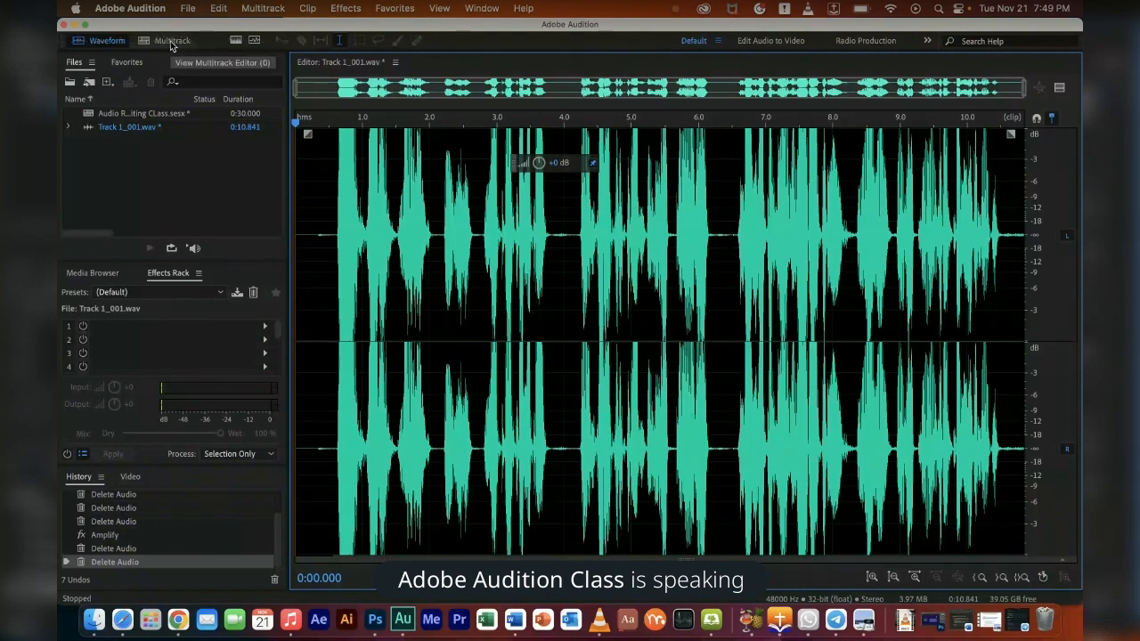
{"action": "left_click", "coordinate": [171, 41]}
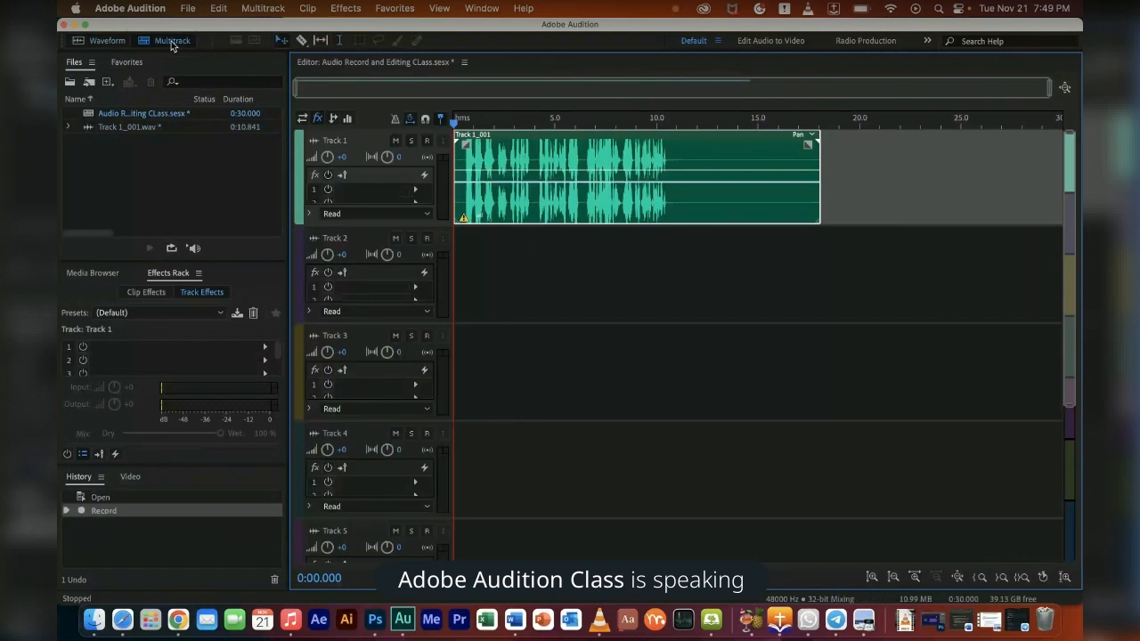
- Play the session past the end of the voice and trim the Track 1 clip's empty tail to about 11.2 seconds
{"action": "key", "text": "space"}
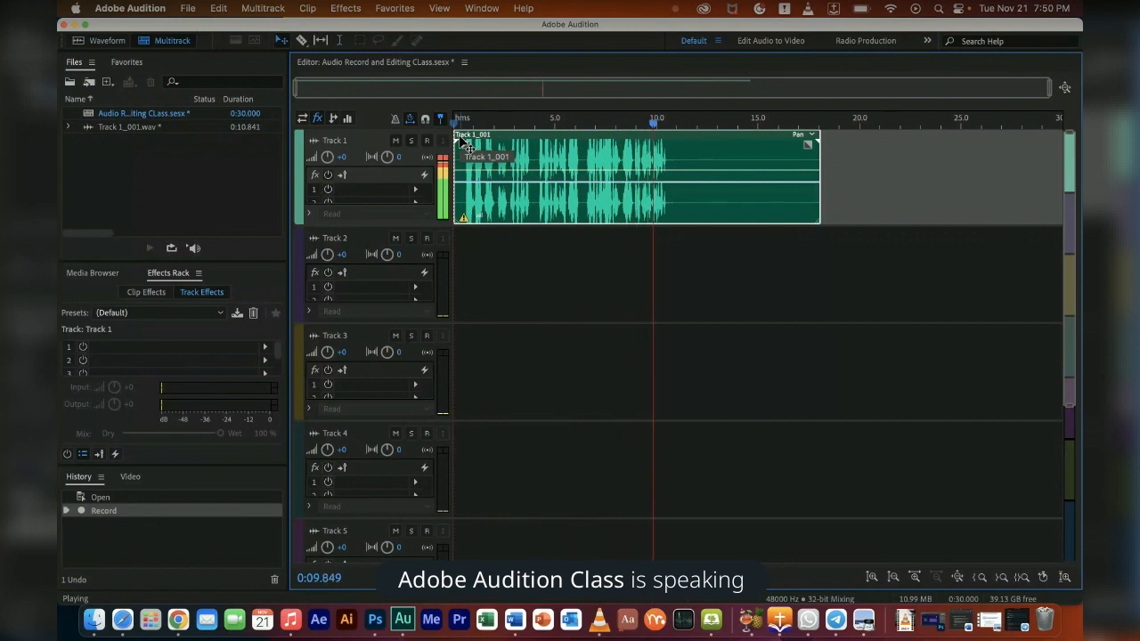
{"action": "key", "text": "space"}
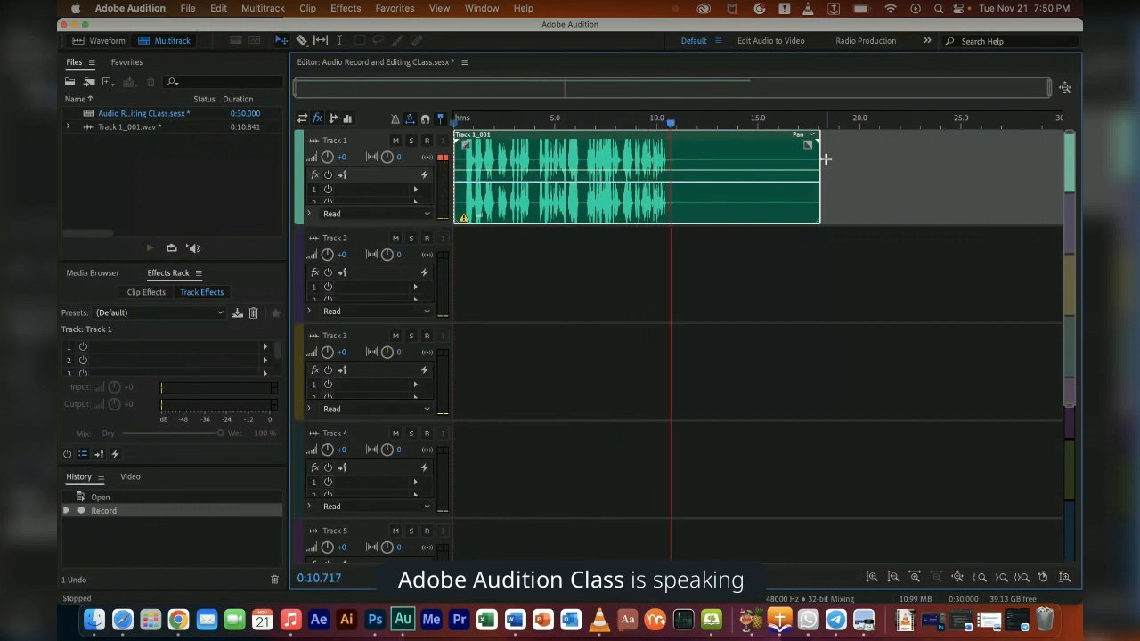
{"action": "key", "text": "space"}
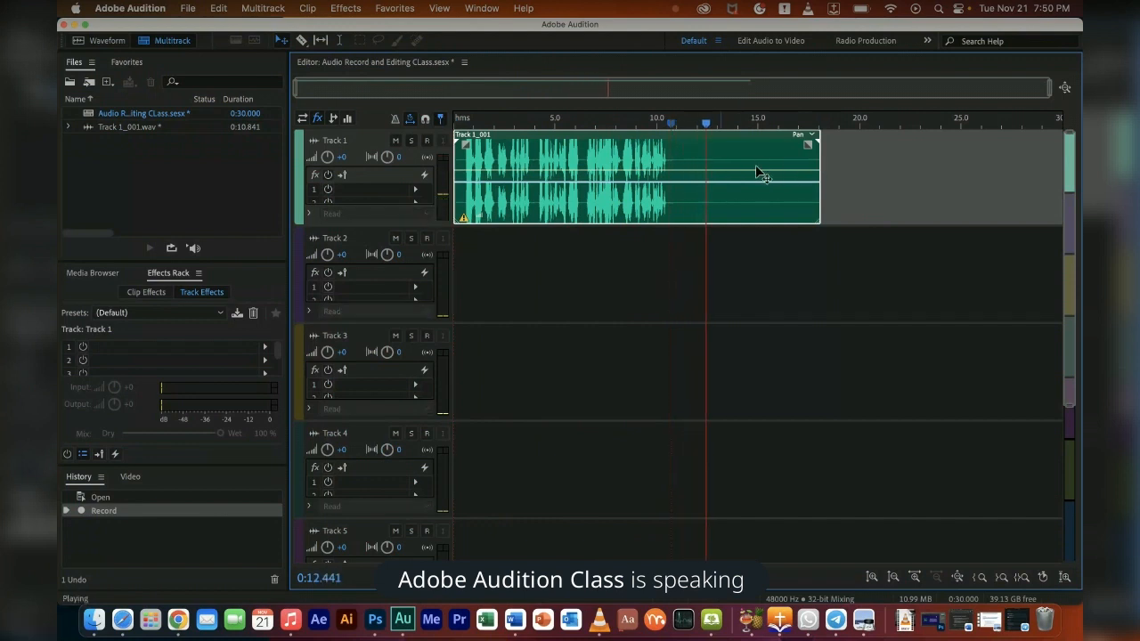
{"action": "key", "text": "space"}
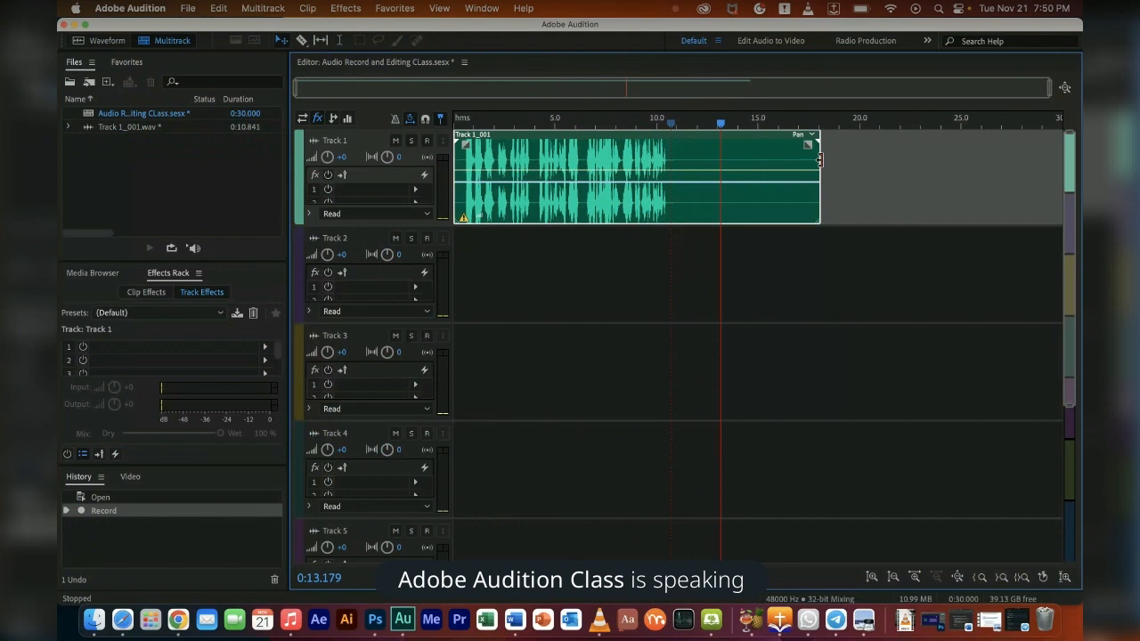
{"action": "left_click_drag", "start_coordinate": [820, 160], "coordinate": [681, 154]}
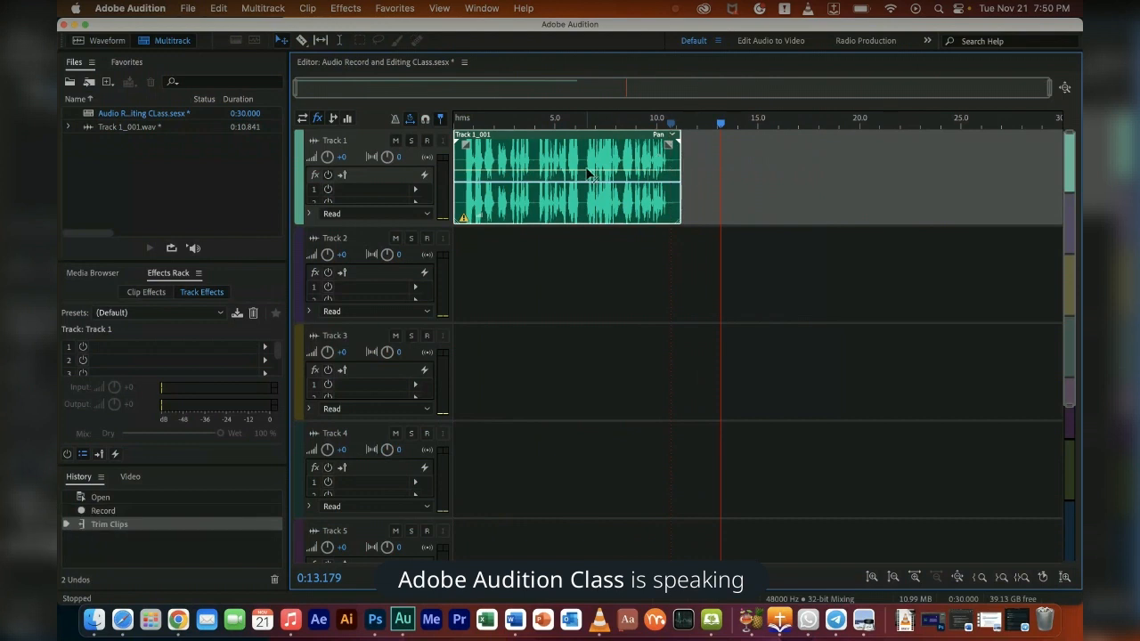
- Switch to Finder and open the SOUNDS folder inside Desktop > PROJECT > Audition Course
{"action": "left_click", "coordinate": [93, 621]}
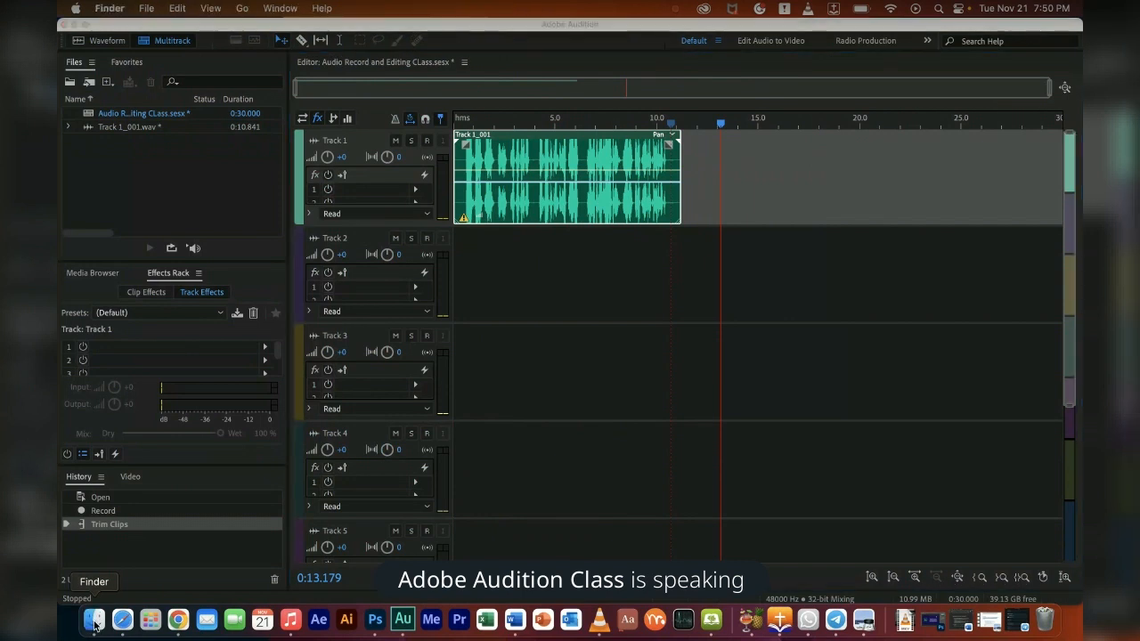
{"action": "left_click", "coordinate": [425, 166]}
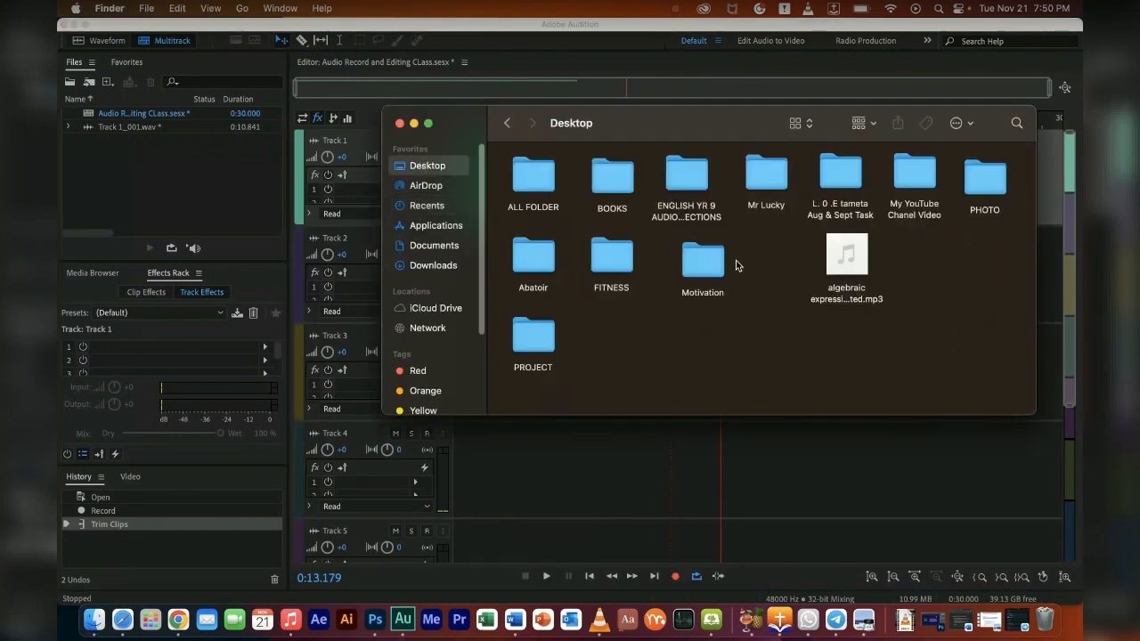
{"action": "double_click", "coordinate": [533, 336]}
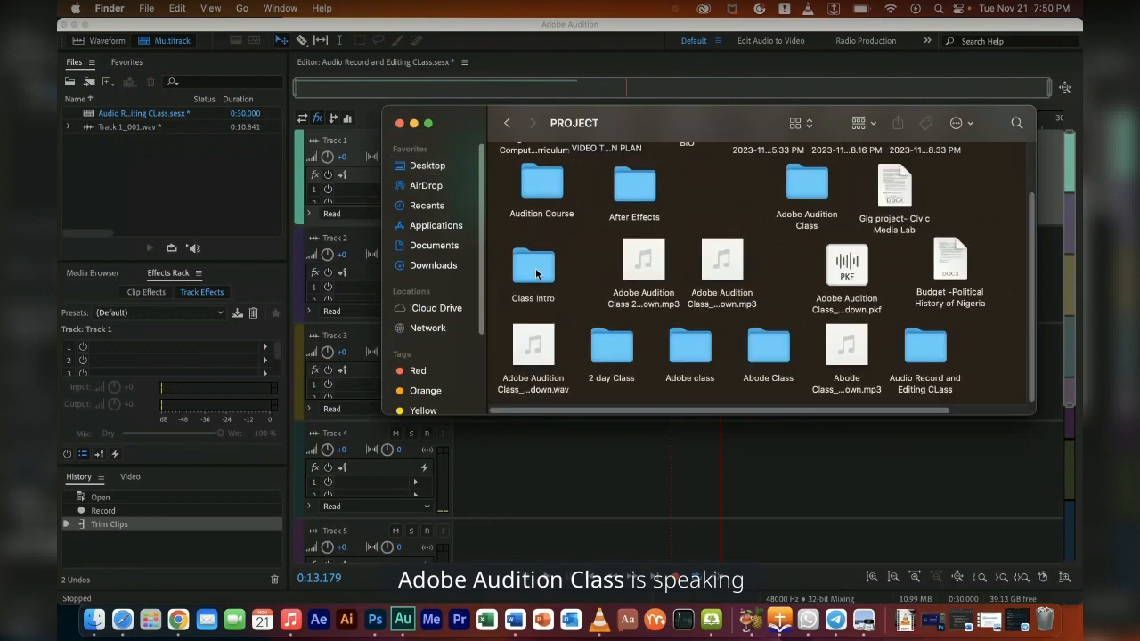
{"action": "double_click", "coordinate": [544, 187]}
{"action": "double_click", "coordinate": [767, 179]}
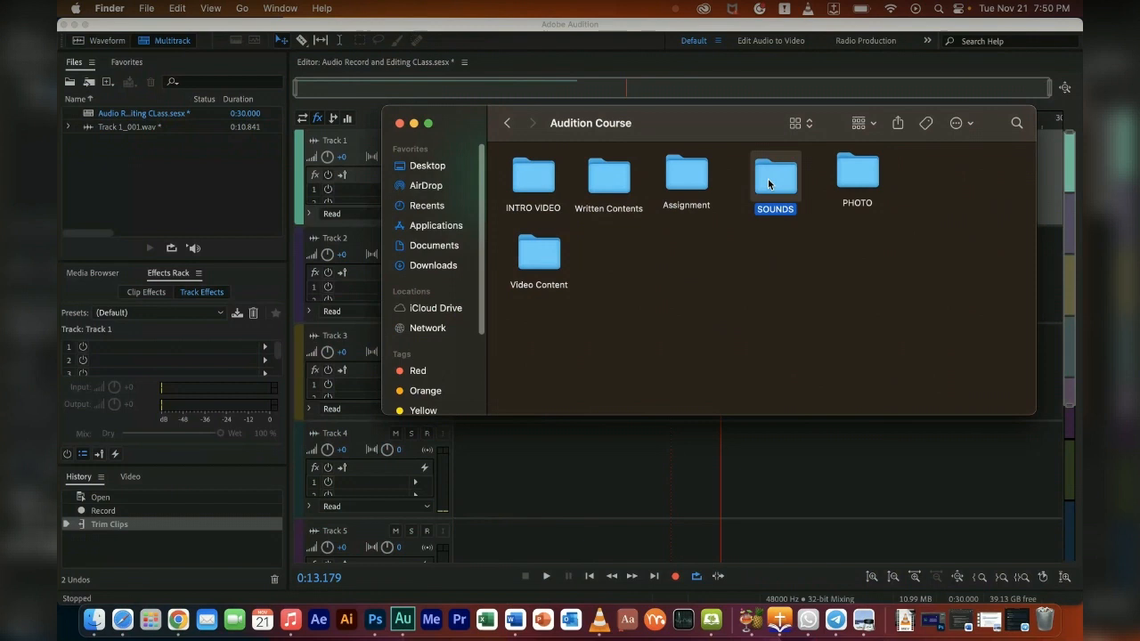
- Preview the Podcast Intro audio file, listen to part of it and close the preview
{"action": "mouse_move", "coordinate": [933, 262]}
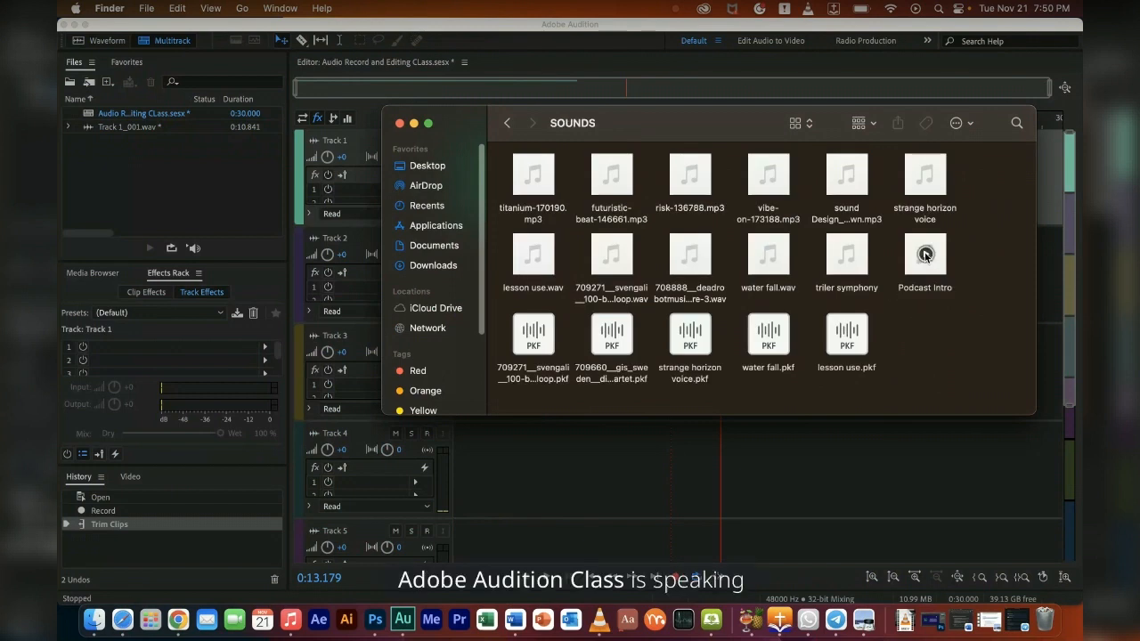
{"action": "left_click", "coordinate": [925, 256]}
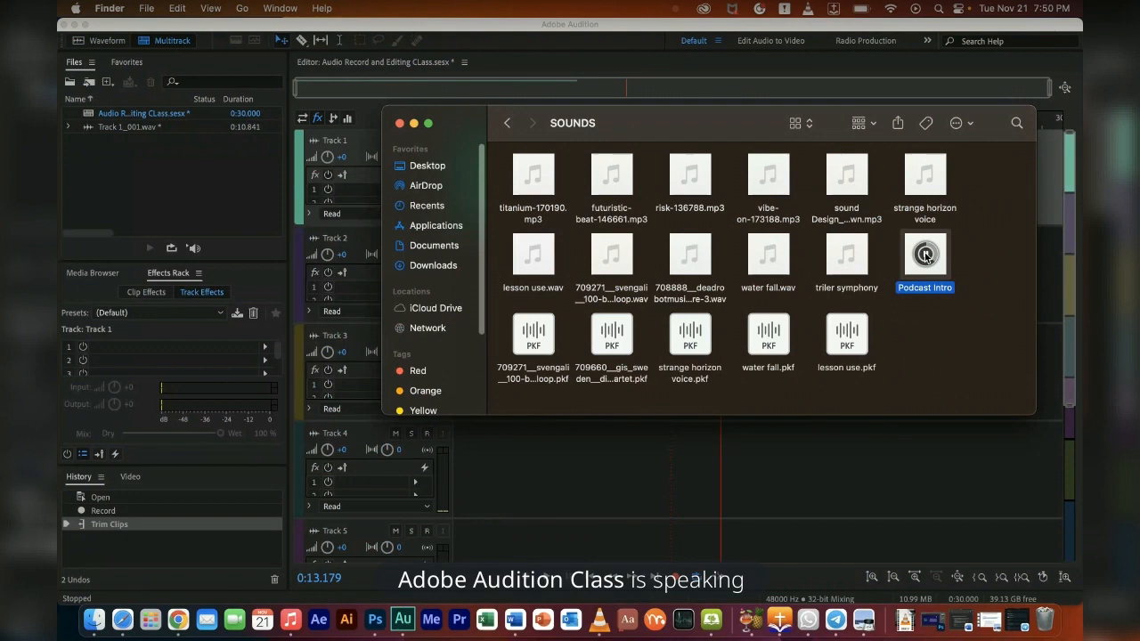
{"action": "key", "text": "space"}
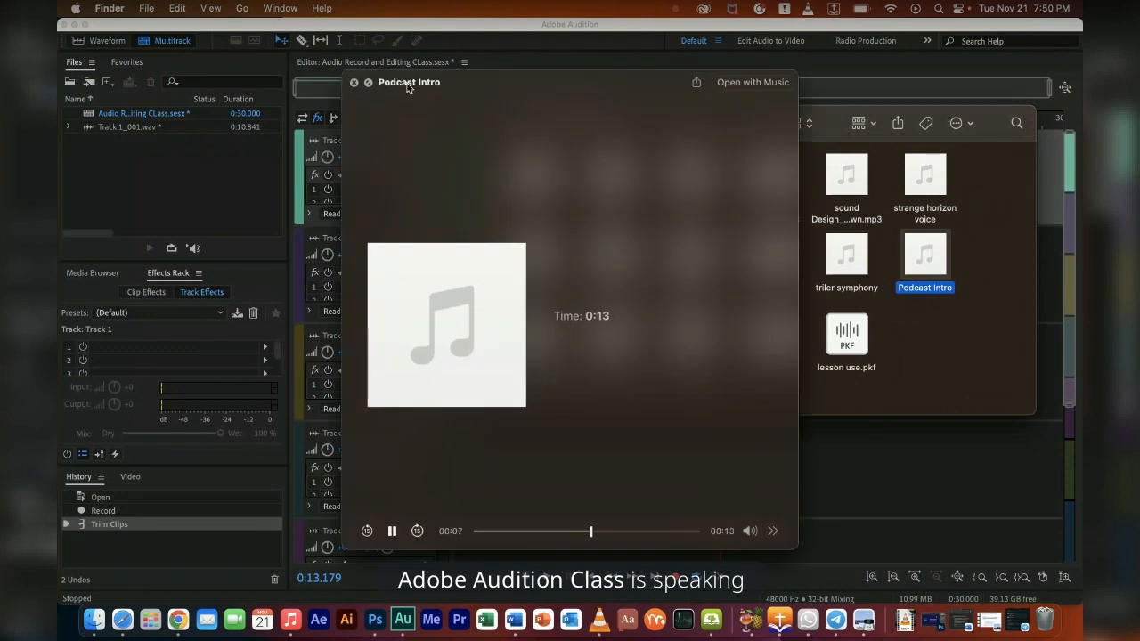
{"action": "left_click", "coordinate": [355, 82]}
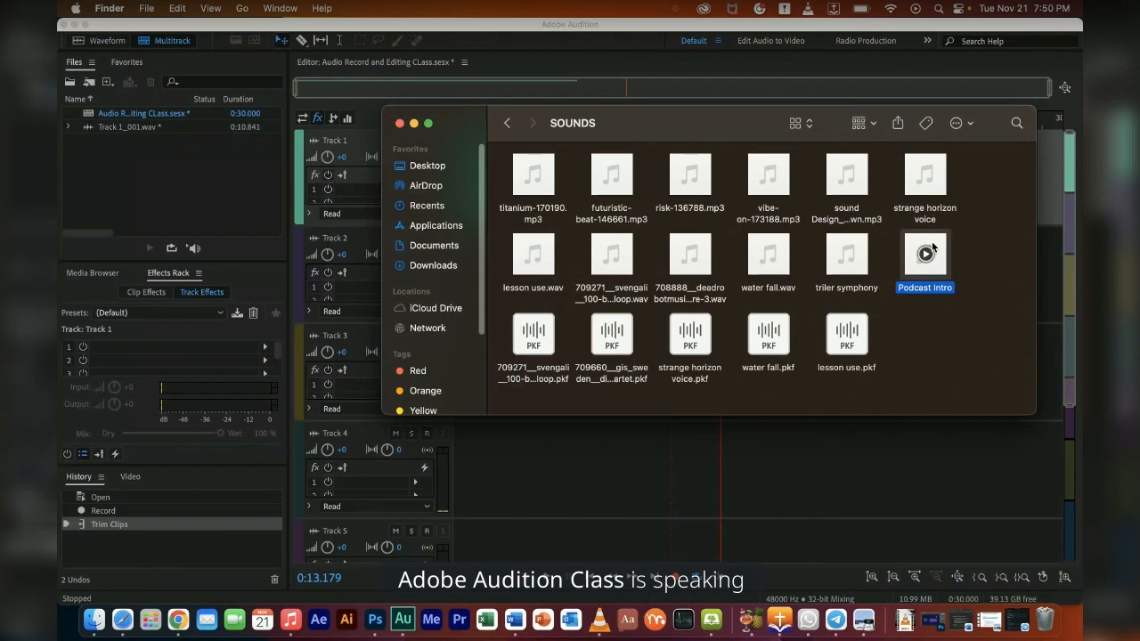
- Import the Podcast Intro file into Audition's project files, minimize the Finder window and switch back to Audition
{"action": "left_click_drag", "start_coordinate": [935, 254], "coordinate": [117, 163]}
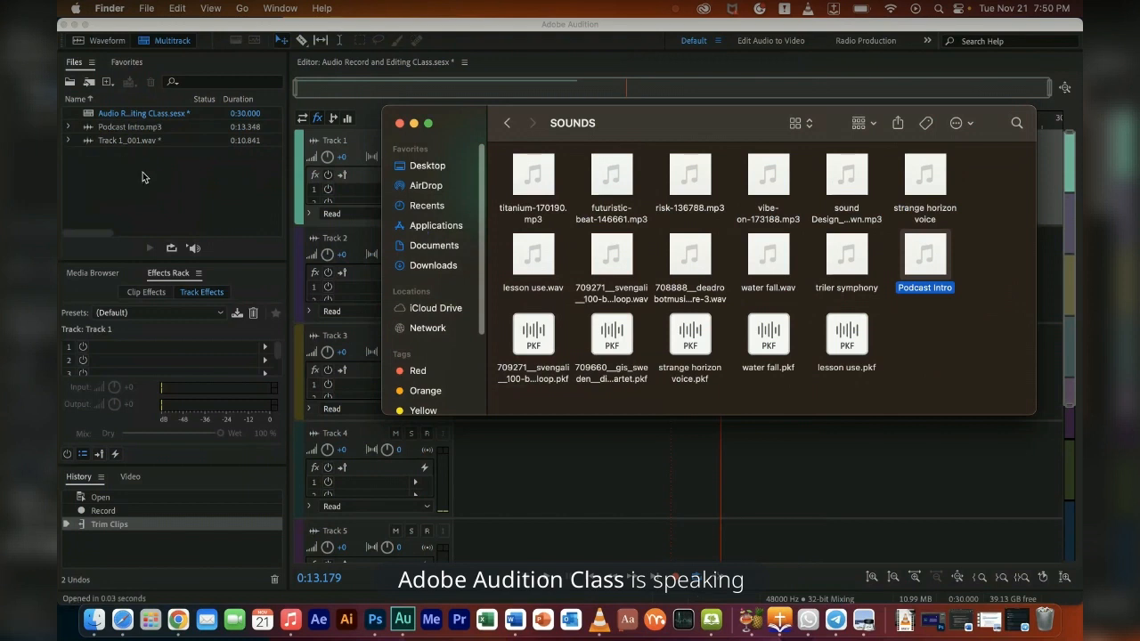
{"action": "left_click", "coordinate": [413, 124]}
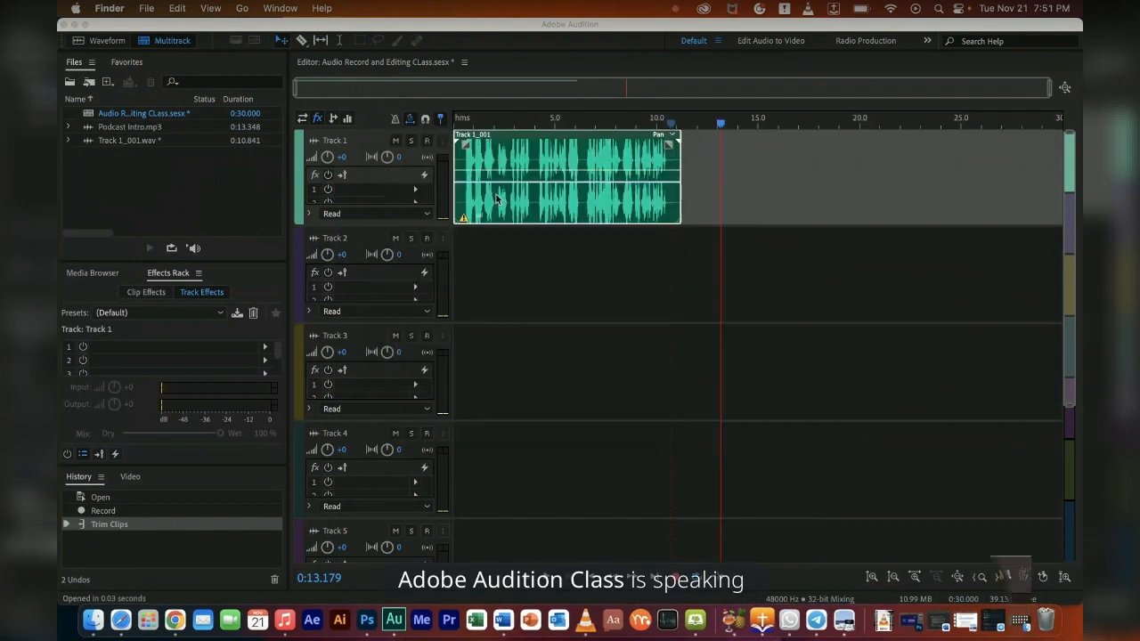
{"action": "left_click", "coordinate": [123, 132]}
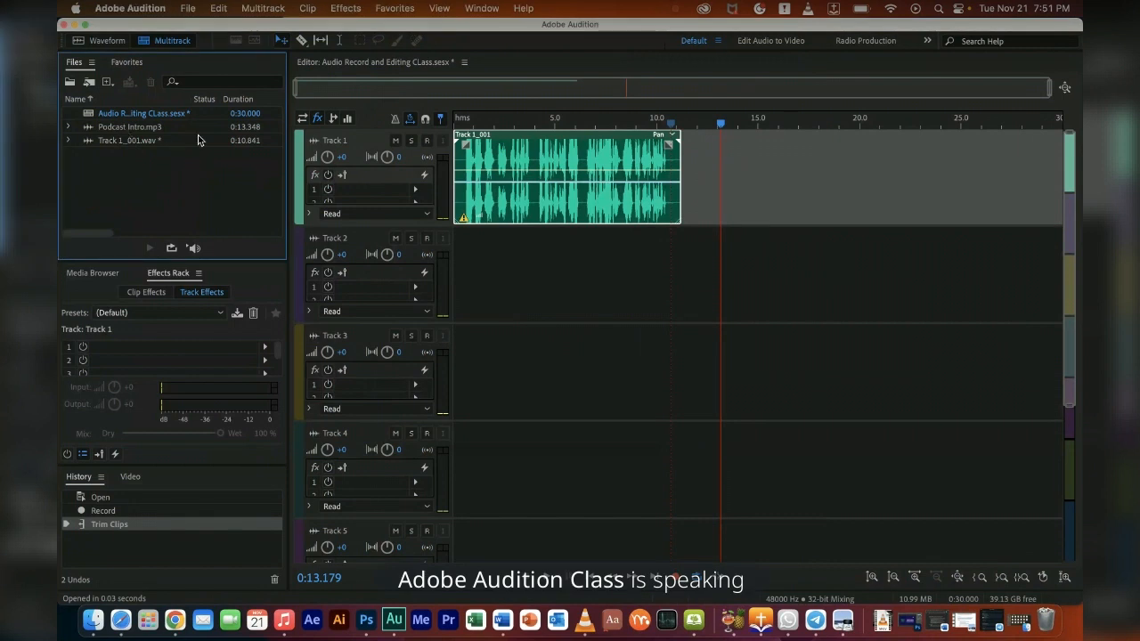
- Place Podcast Intro.mp3 at the start of Track 2, accepting a copy conformed to the session's sample rate
{"action": "left_click", "coordinate": [127, 132]}
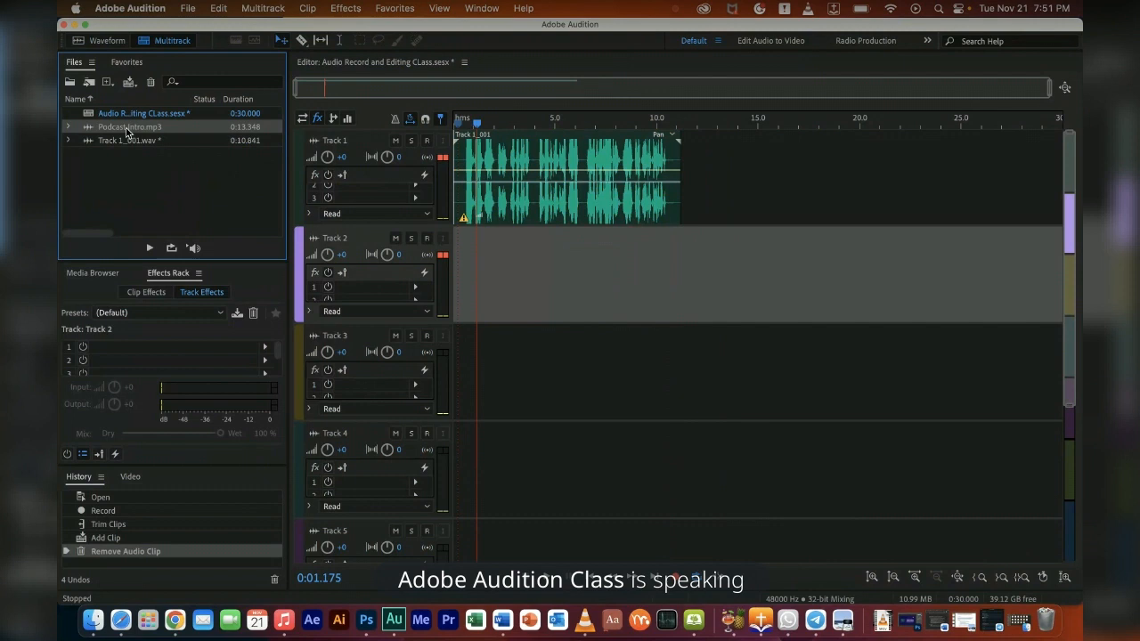
{"action": "left_click_drag", "start_coordinate": [128, 132], "coordinate": [457, 235]}
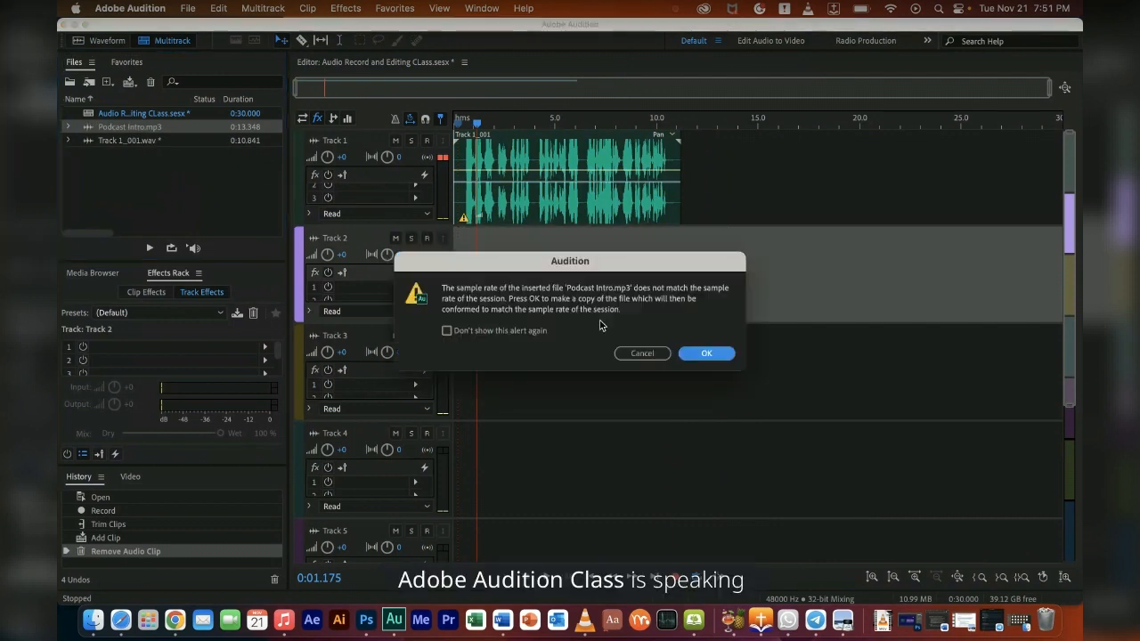
{"action": "left_click", "coordinate": [705, 354]}
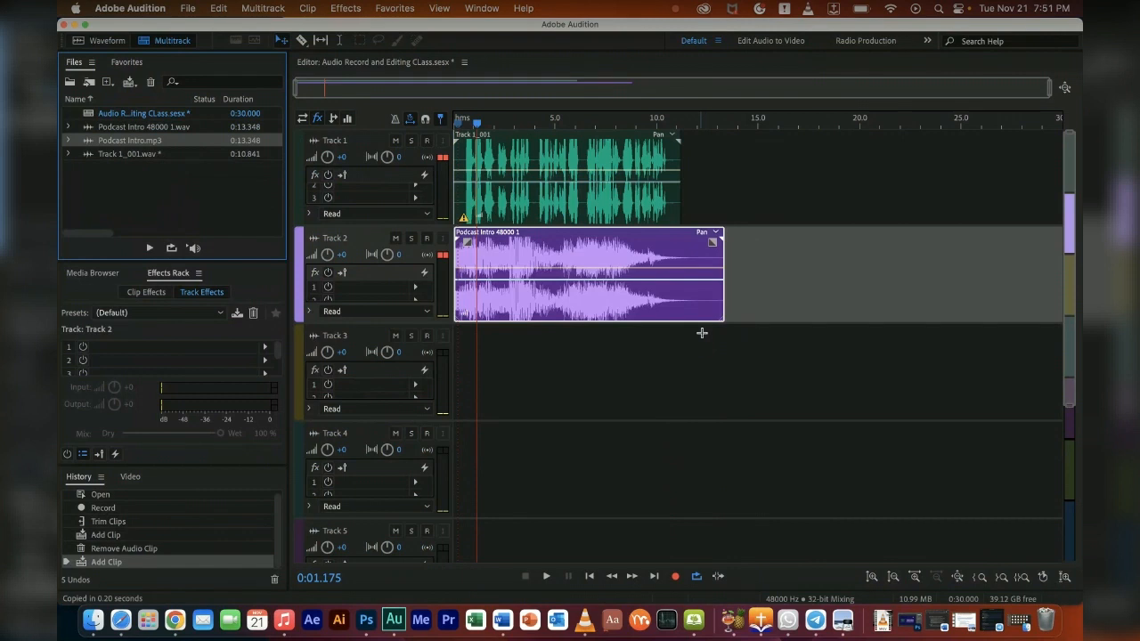
- Play both tracks from the start and shift the Track 1 voice clip to begin at about 2.5 seconds
{"action": "left_click_drag", "start_coordinate": [477, 123], "coordinate": [451, 121]}
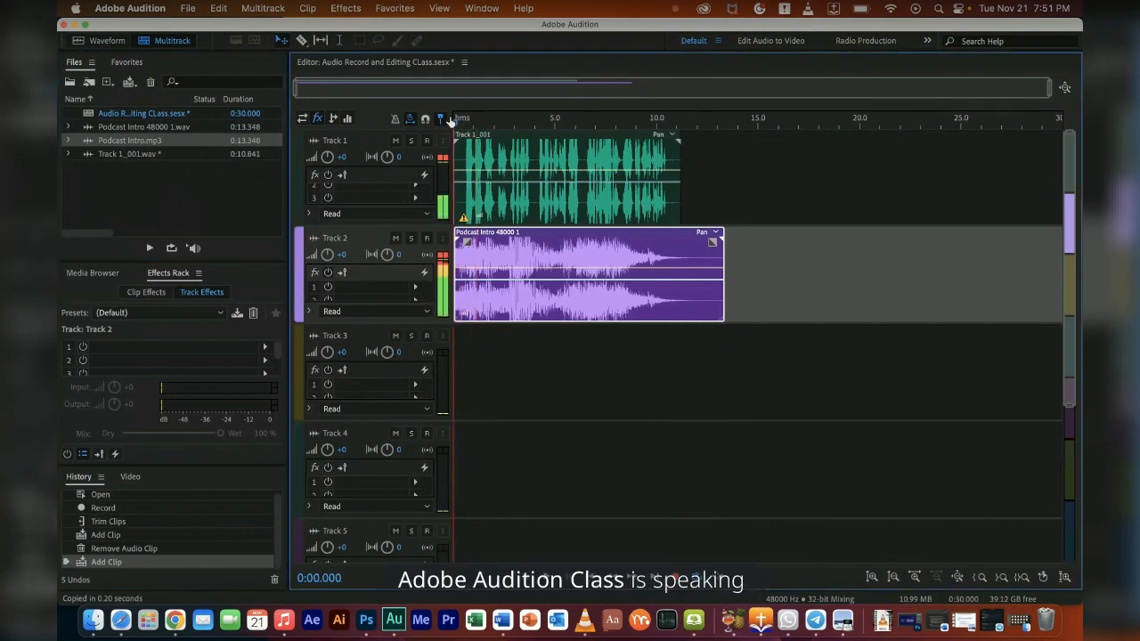
{"action": "key", "text": "space"}
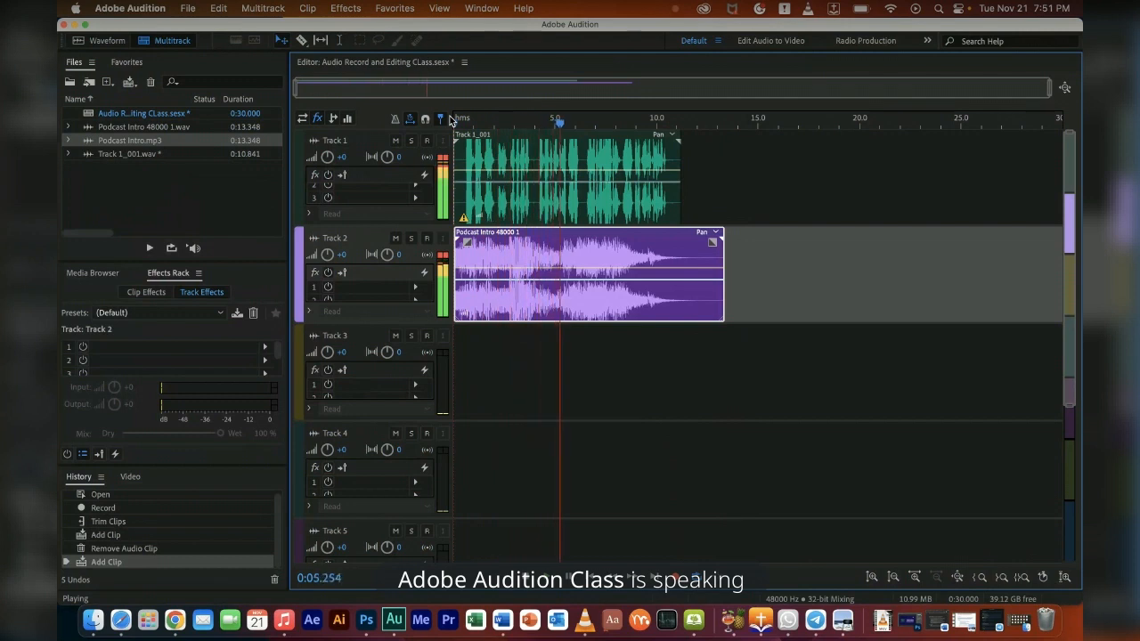
{"action": "key", "text": "space"}
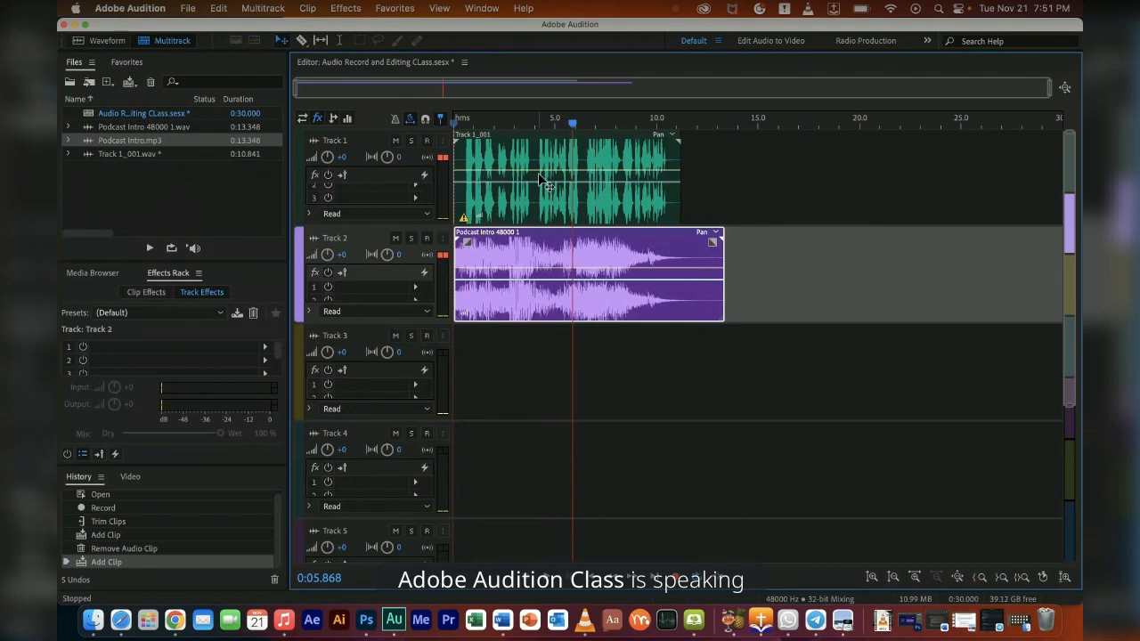
{"action": "left_click_drag", "start_coordinate": [538, 156], "coordinate": [590, 164]}
- Solo Track 1 and Track 2 and play a short stretch of the session from the beginning
{"action": "left_click_drag", "start_coordinate": [572, 123], "coordinate": [453, 123]}
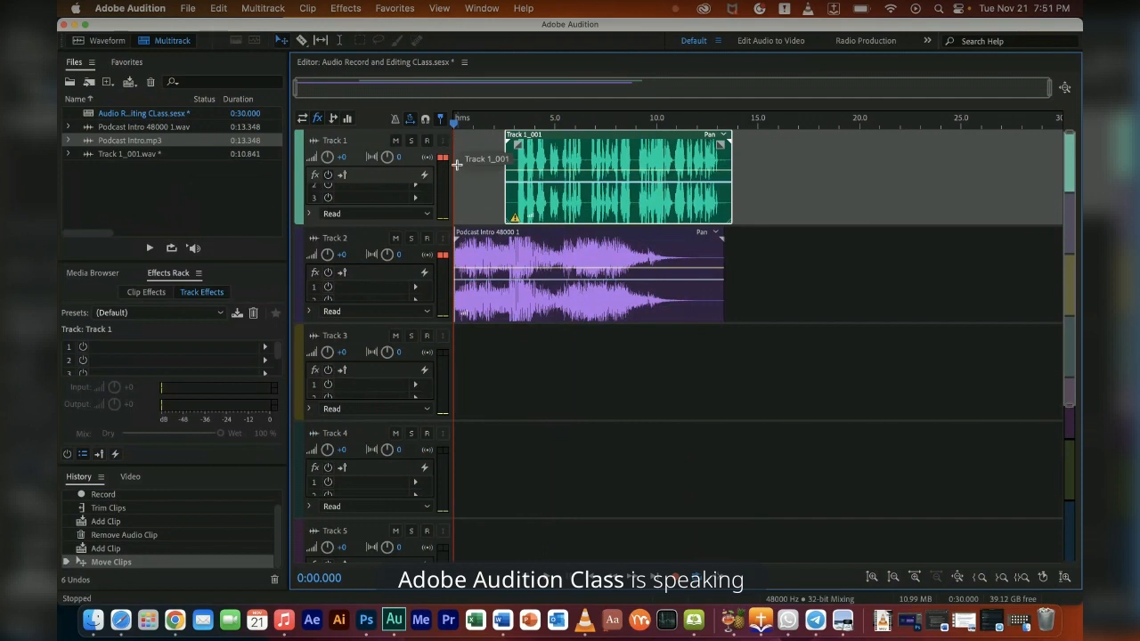
{"action": "left_click", "coordinate": [411, 143]}
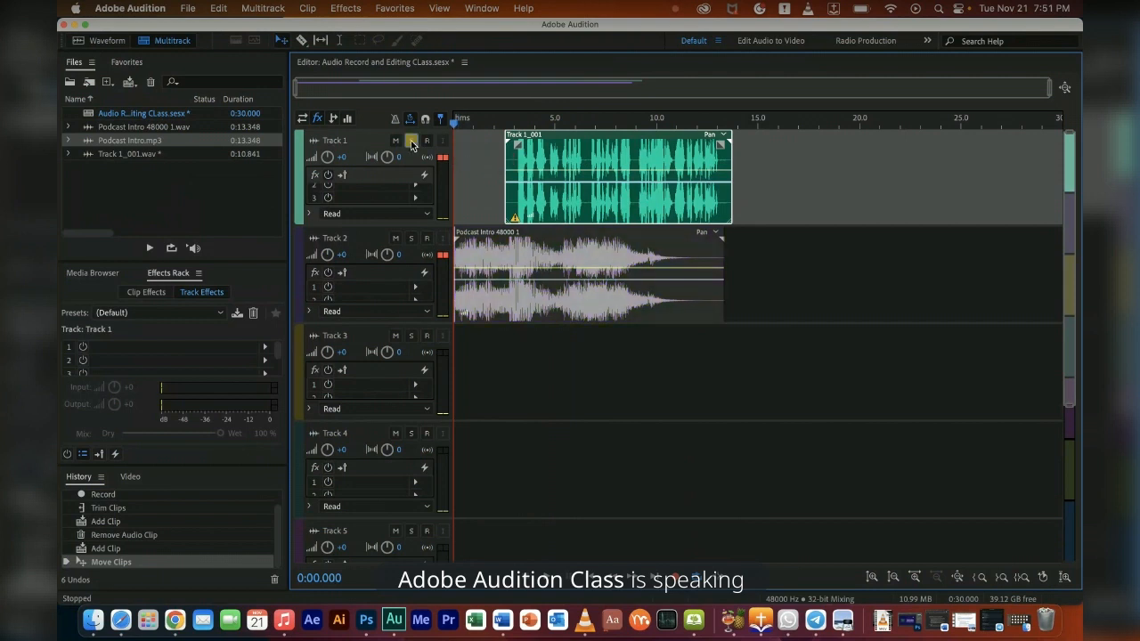
{"action": "left_click", "coordinate": [412, 239]}
{"action": "key", "text": "space"}
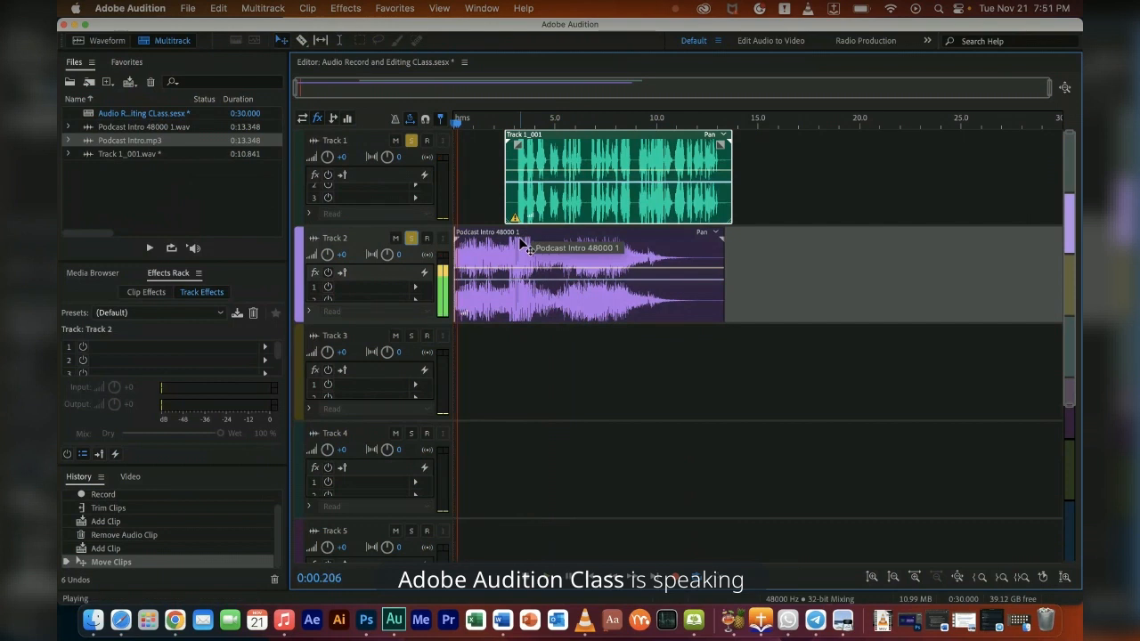
{"action": "key", "text": "space"}
- Move the Track 1 voice clip earlier to begin at about 1.2 seconds and play the session from the start to about 12.3 seconds
{"action": "left_click", "coordinate": [564, 167]}
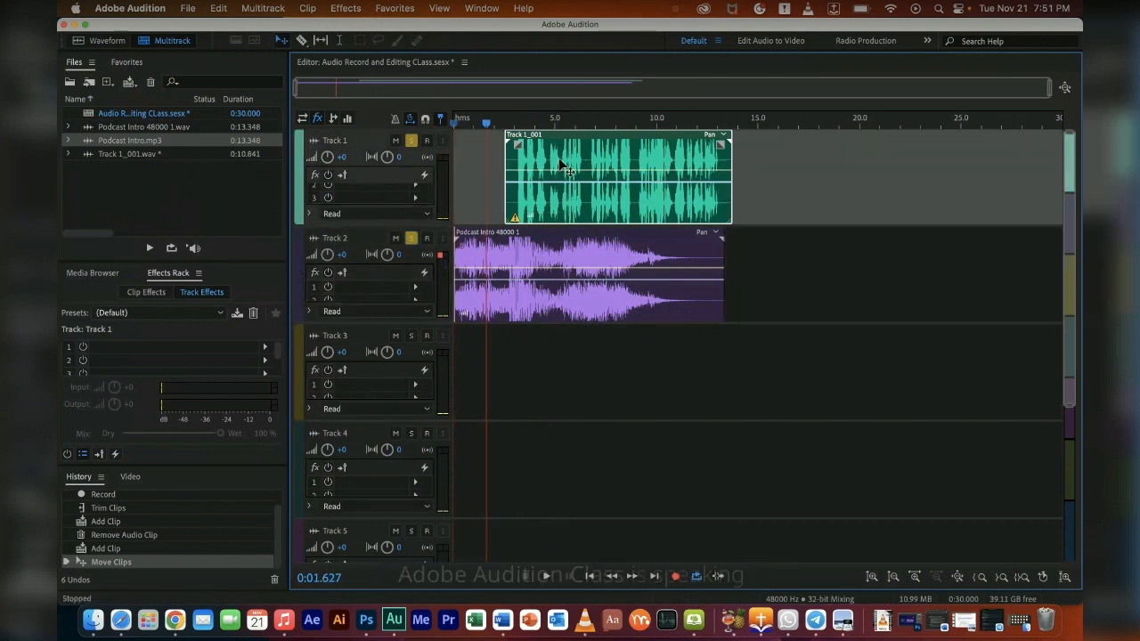
{"action": "left_click_drag", "start_coordinate": [559, 160], "coordinate": [530, 164]}
{"action": "left_click_drag", "start_coordinate": [486, 124], "coordinate": [438, 126]}
{"action": "key", "text": "space"}
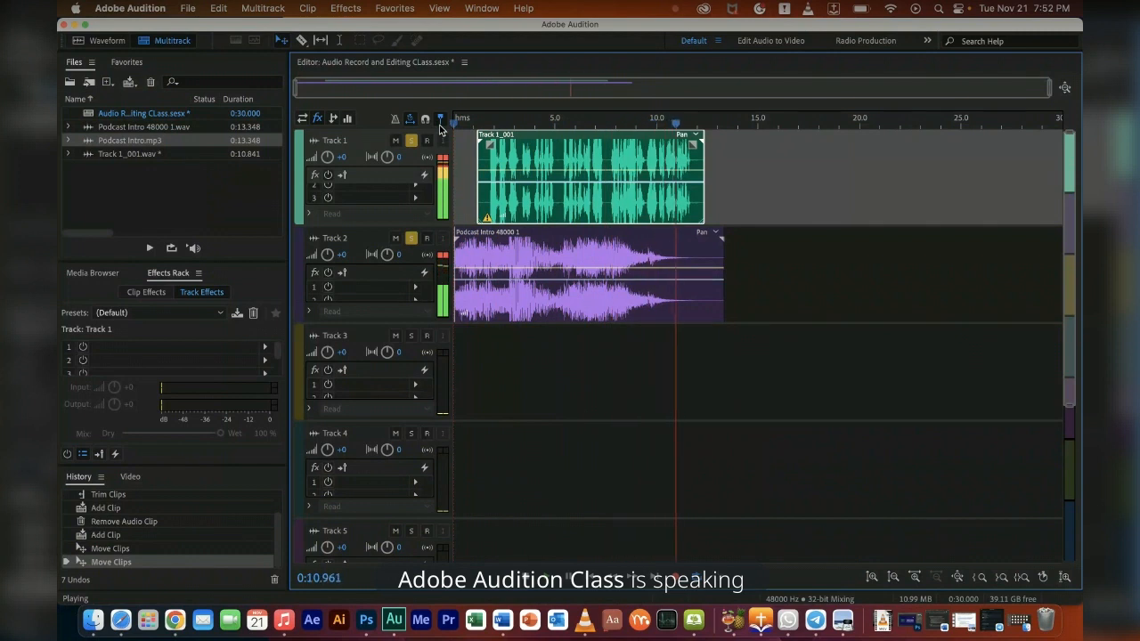
{"action": "key", "text": "space"}
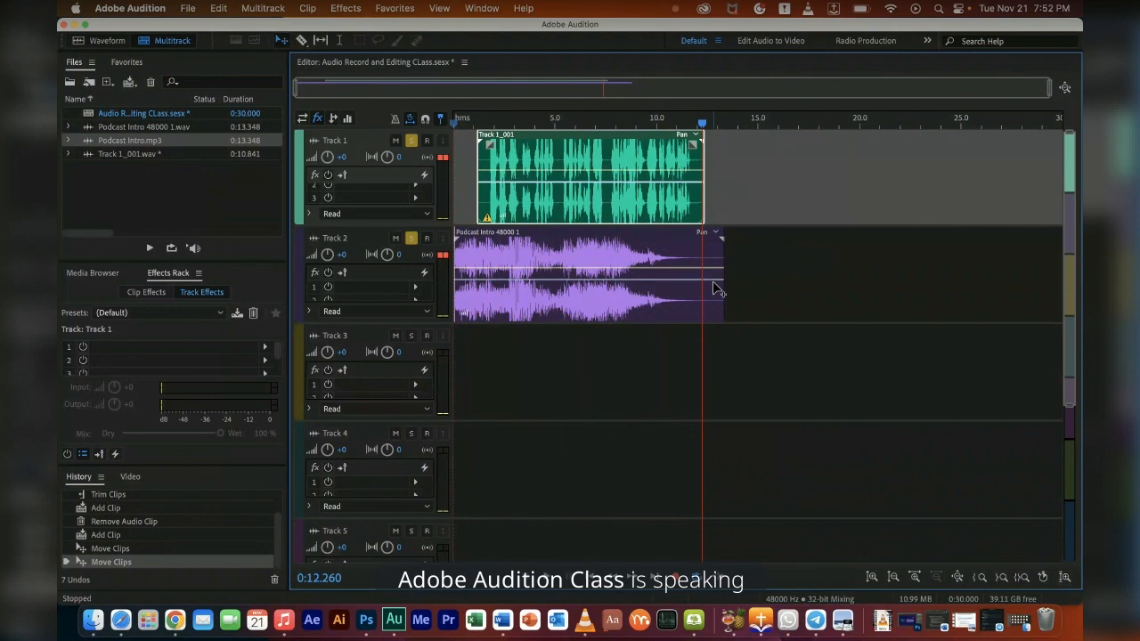
- Paste a copy of the Podcast Intro clip on Track 2 at about 12.3 seconds and play the transition from about 9.5 seconds
{"action": "left_click", "coordinate": [591, 248]}
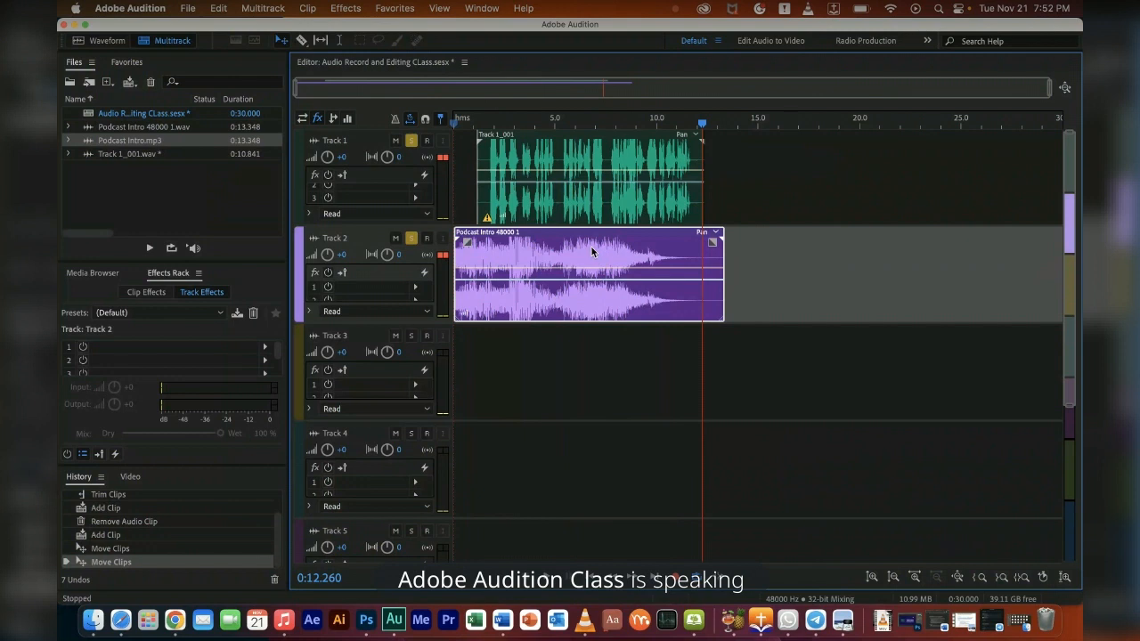
{"action": "key", "text": "super+v"}
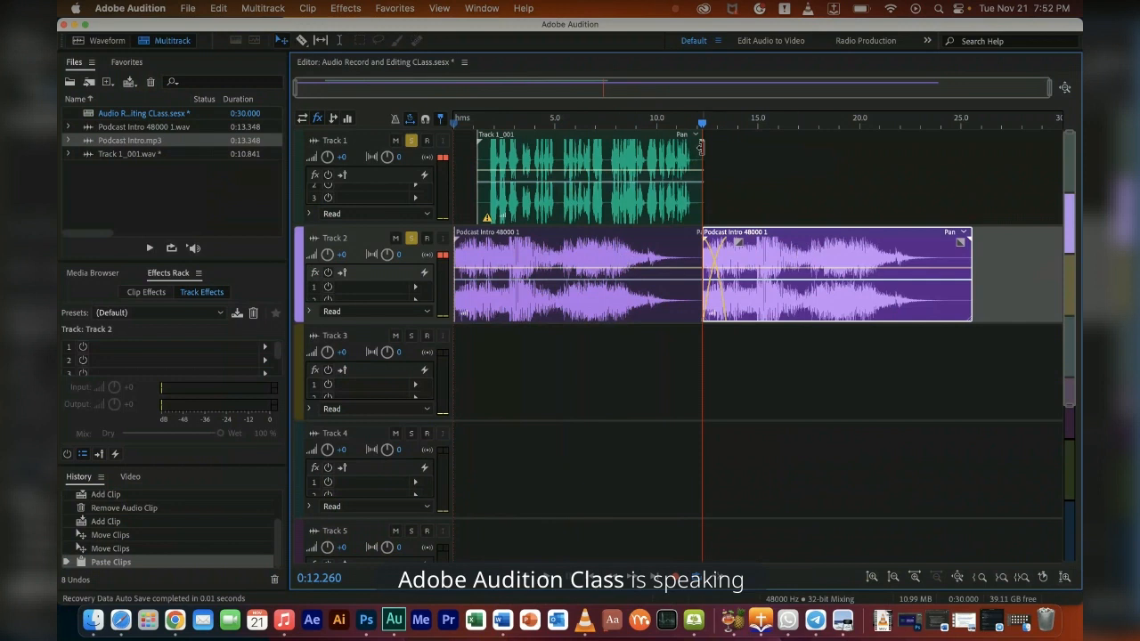
{"action": "left_click_drag", "start_coordinate": [702, 126], "coordinate": [646, 134]}
{"action": "key", "text": "space"}
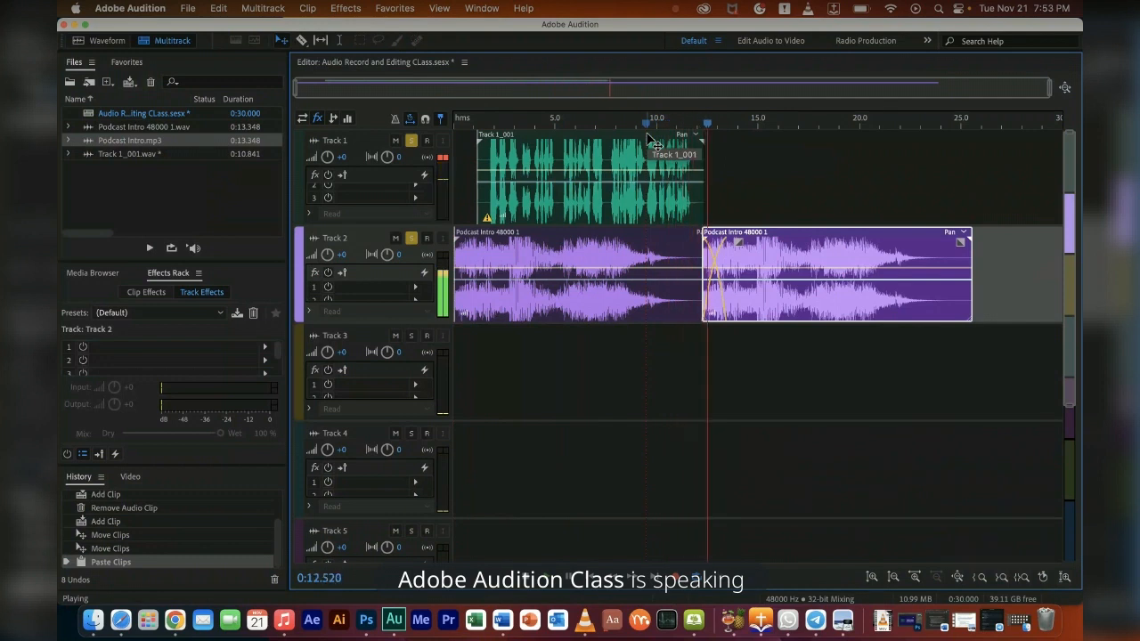
{"action": "key", "text": "space"}
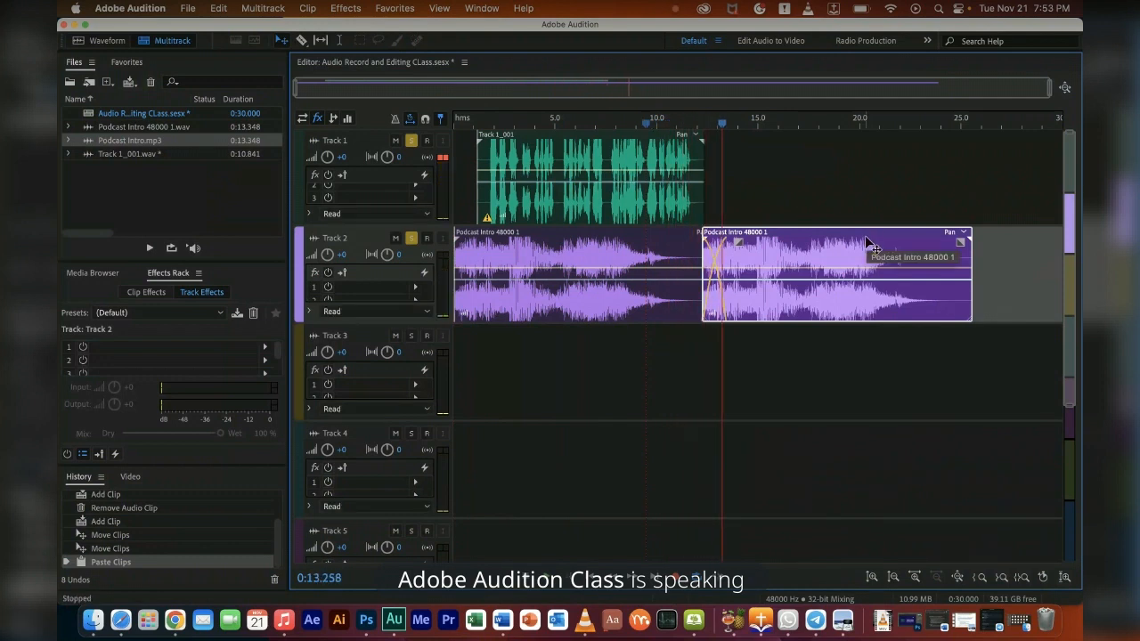
- Delete the pasted Podcast Intro copy from Track 2 and import lesson use.wav from the SOUNDS folder in Finder
{"action": "key", "text": "Delete"}
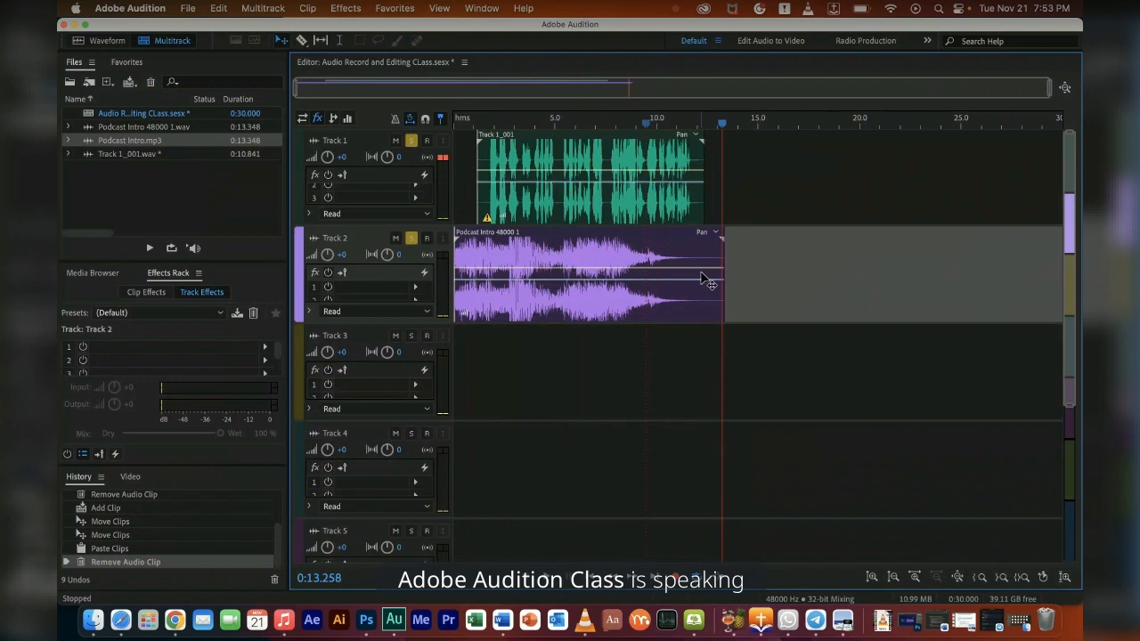
{"action": "left_click", "coordinate": [93, 622]}
{"action": "mouse_move", "coordinate": [848, 256]}
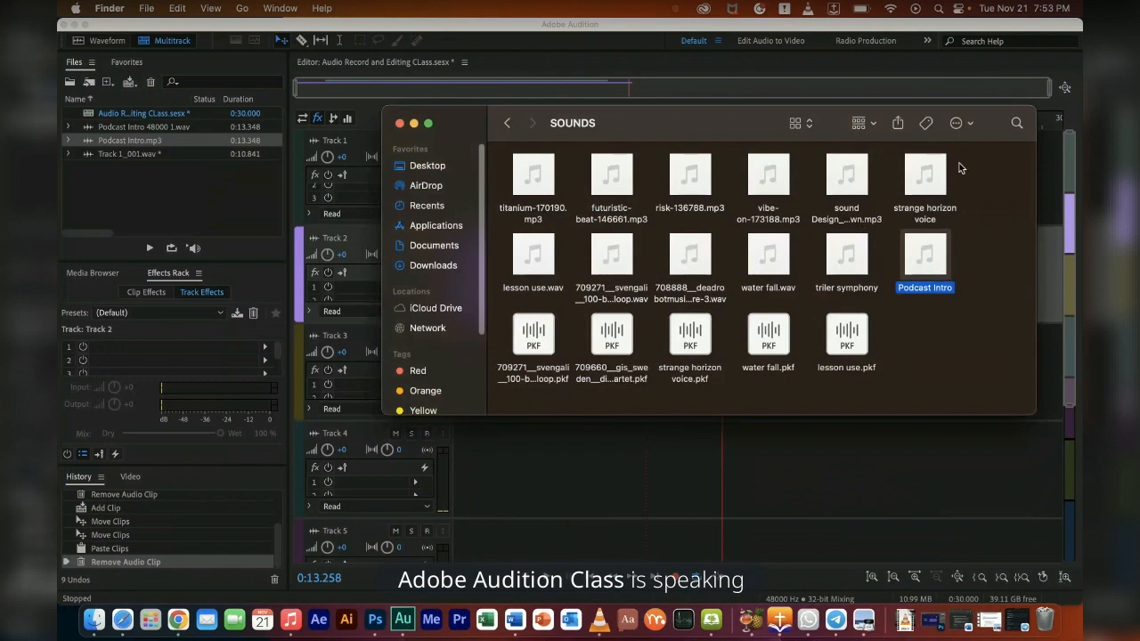
{"action": "left_click", "coordinate": [846, 255]}
{"action": "left_click", "coordinate": [533, 255]}
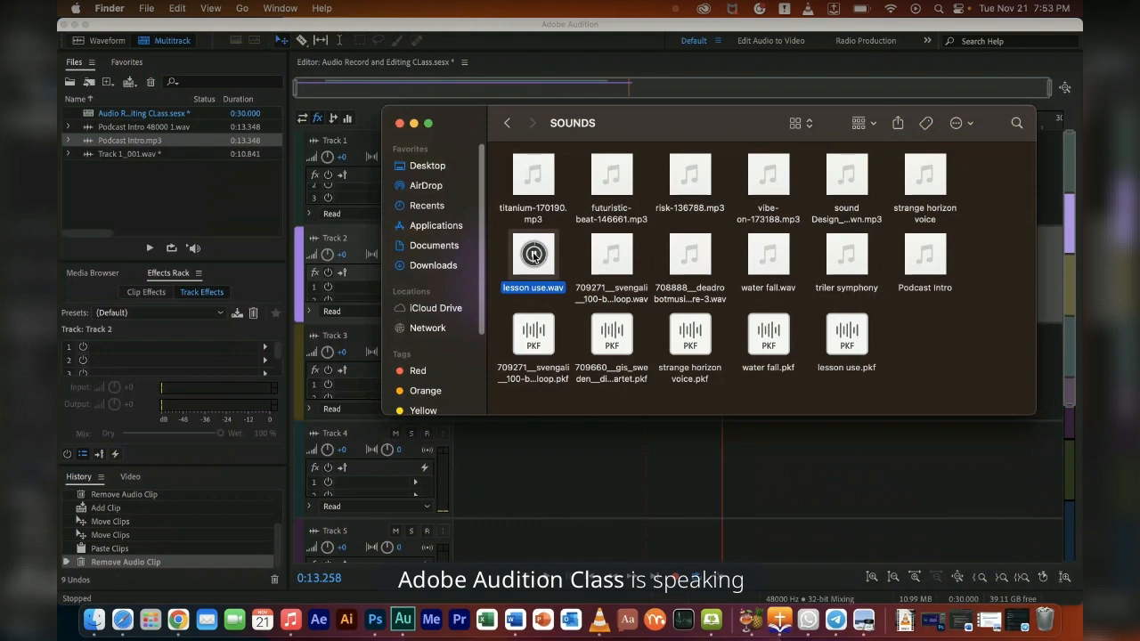
{"action": "left_click", "coordinate": [536, 257]}
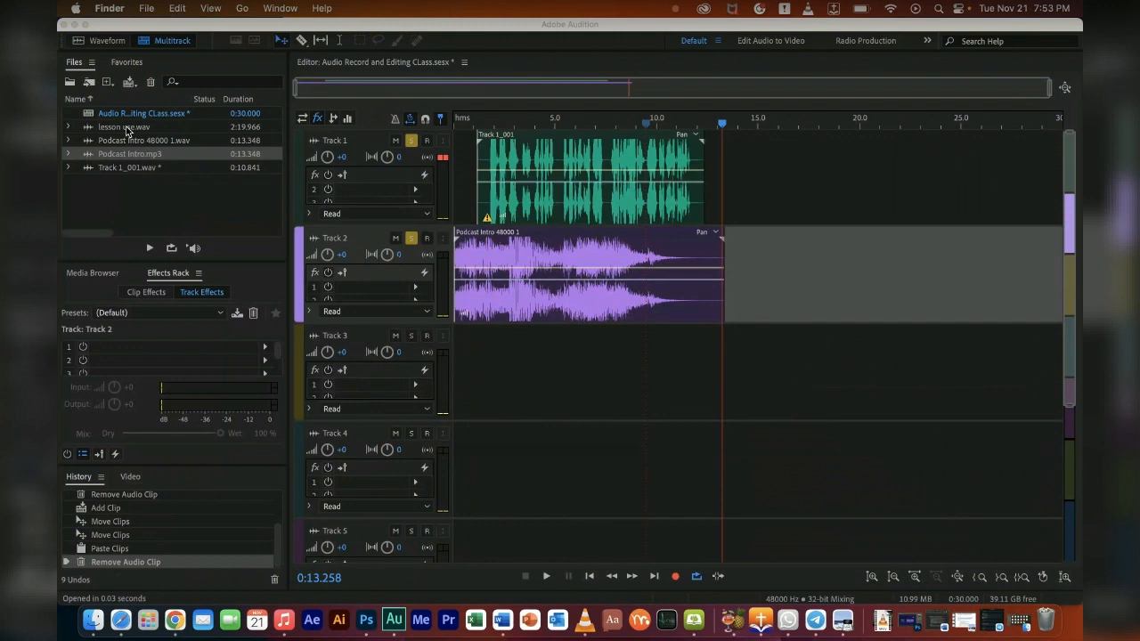
- Place lesson use.wav at the beginning of Track 3, accepting a copy conformed to the session's sample rate
{"action": "left_click", "coordinate": [125, 132]}
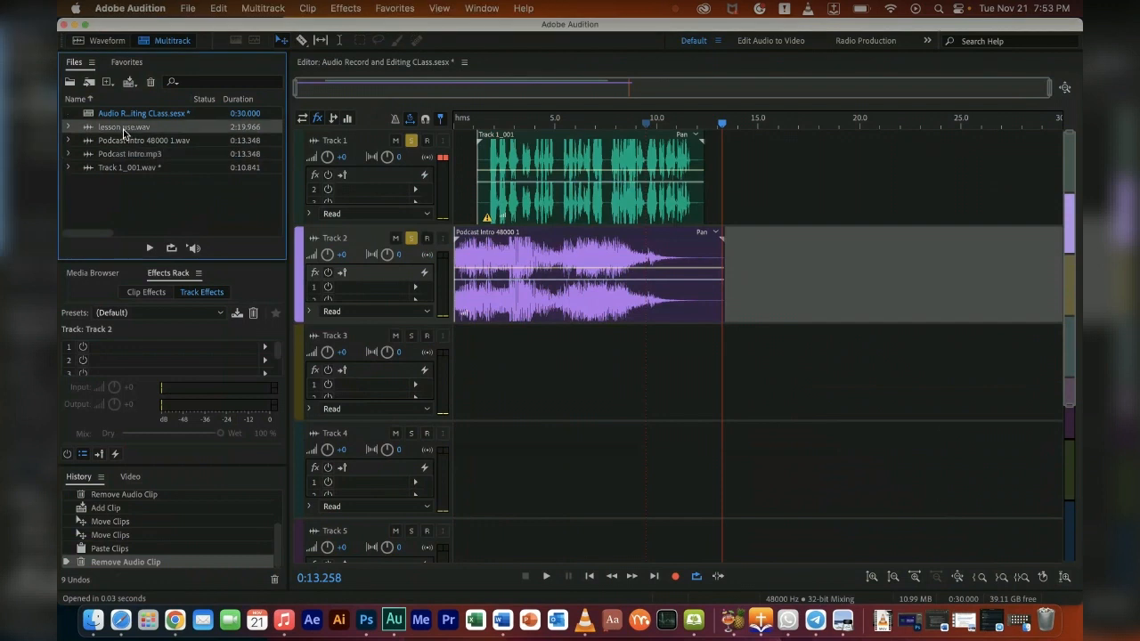
{"action": "left_click_drag", "start_coordinate": [125, 132], "coordinate": [456, 335]}
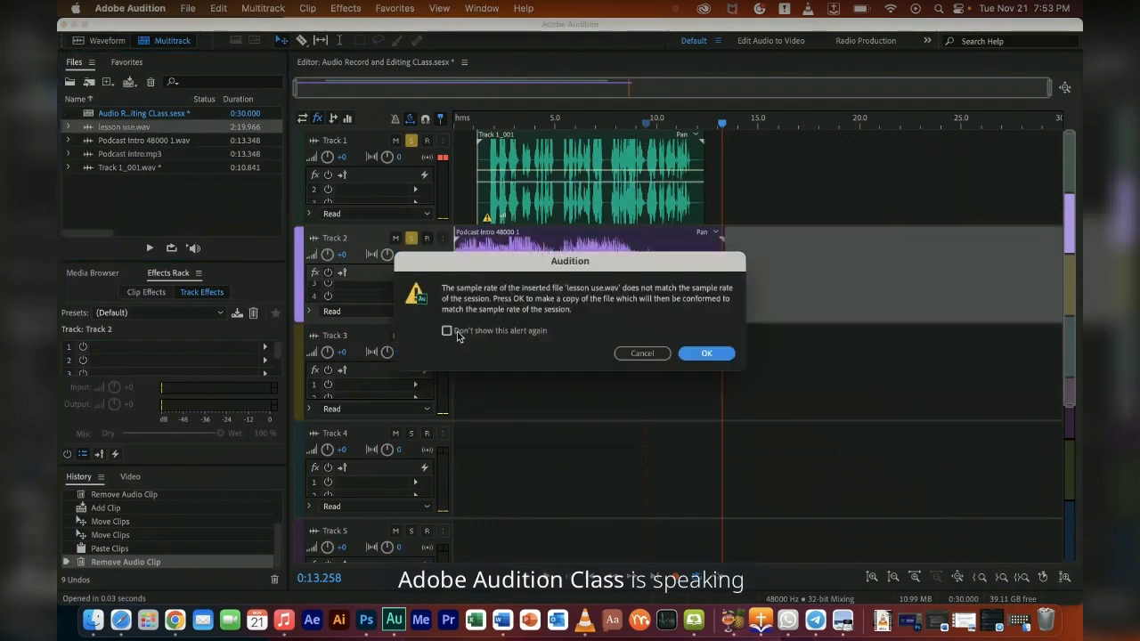
{"action": "left_click", "coordinate": [706, 354]}
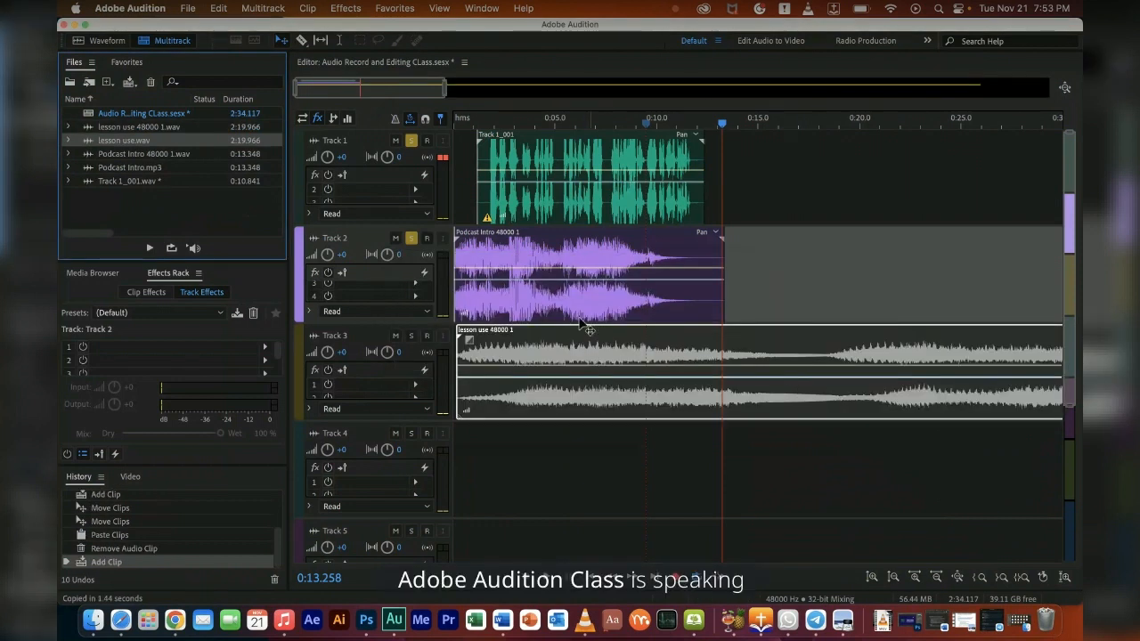
- Move the lesson use clip on Track 3 to begin at about 10 seconds and play the session from the start
{"action": "left_click_drag", "start_coordinate": [581, 348], "coordinate": [783, 353]}
{"action": "left_click_drag", "start_coordinate": [724, 127], "coordinate": [445, 143]}
{"action": "key", "text": "space"}
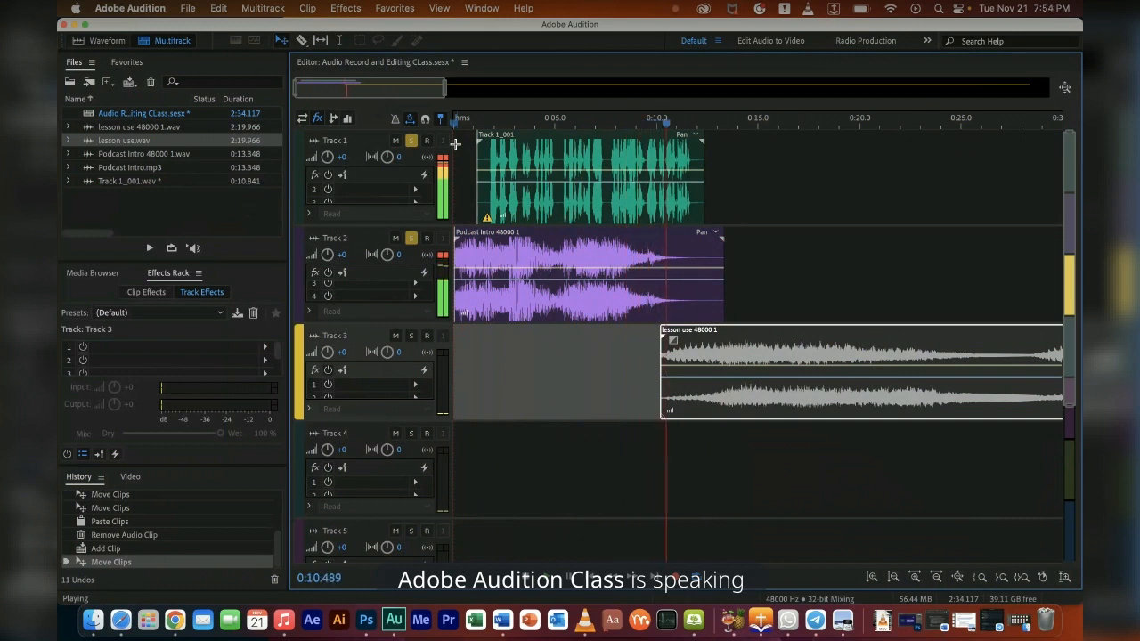
{"action": "key", "text": "space"}
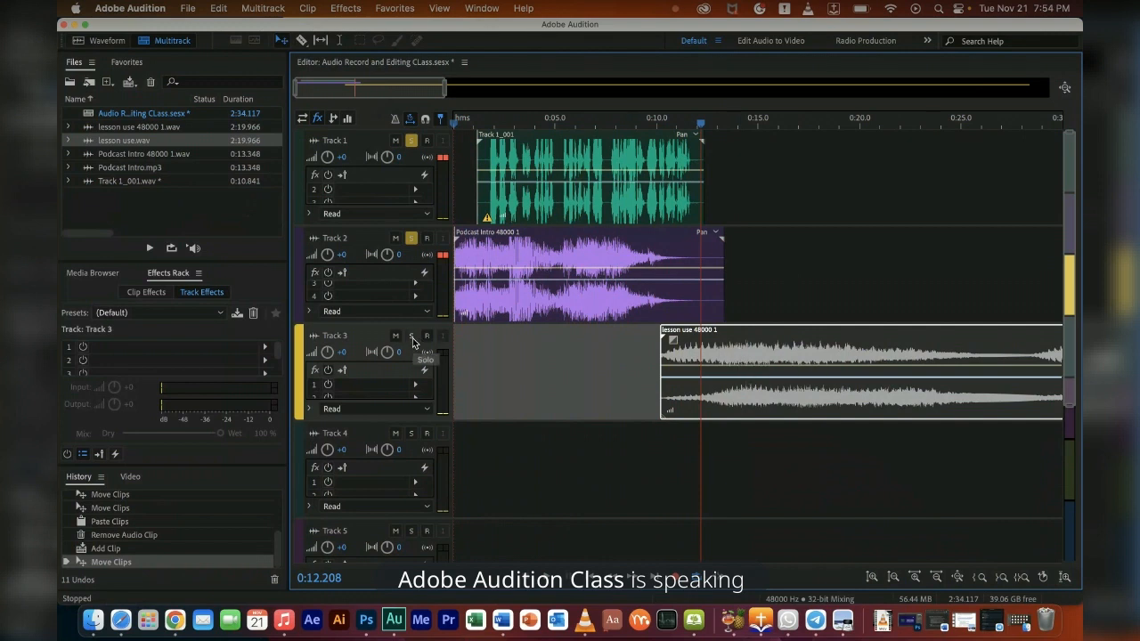
- Solo Track 3 as well and play the transition into the lesson use clip from about 9.5 seconds
{"action": "left_click", "coordinate": [411, 337]}
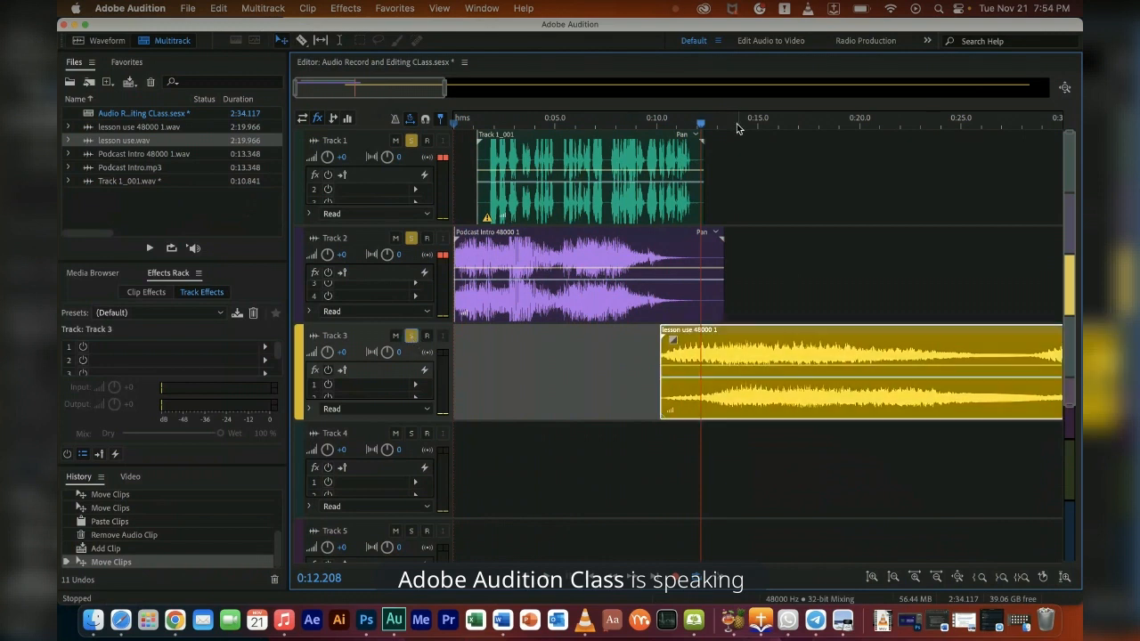
{"action": "left_click_drag", "start_coordinate": [702, 125], "coordinate": [649, 130]}
{"action": "key", "text": "space"}
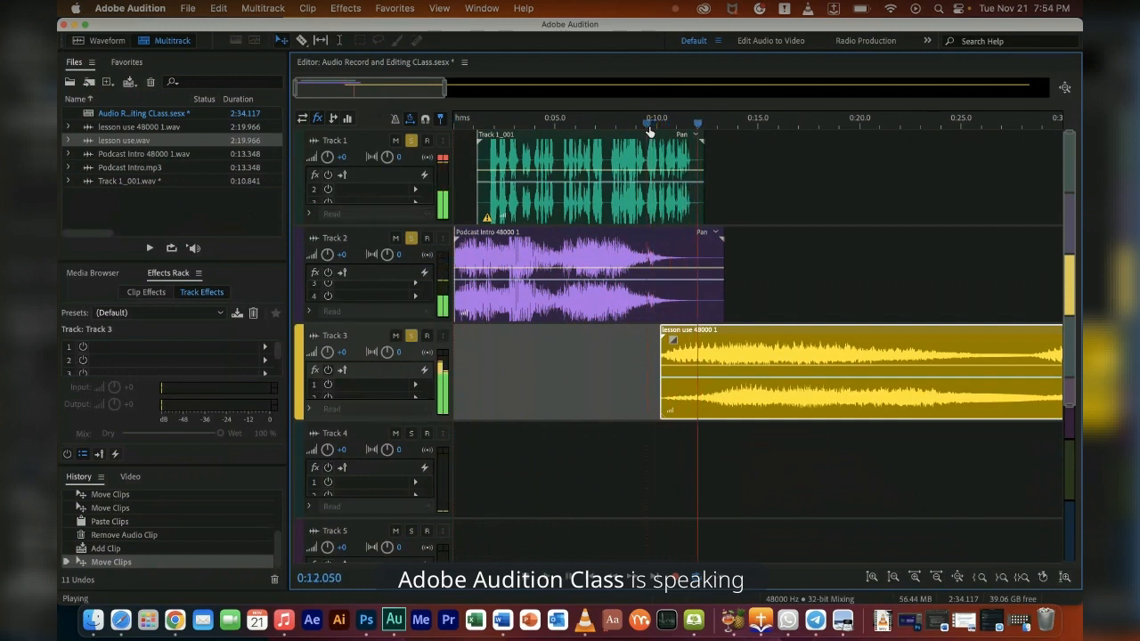
{"action": "key", "text": "space"}
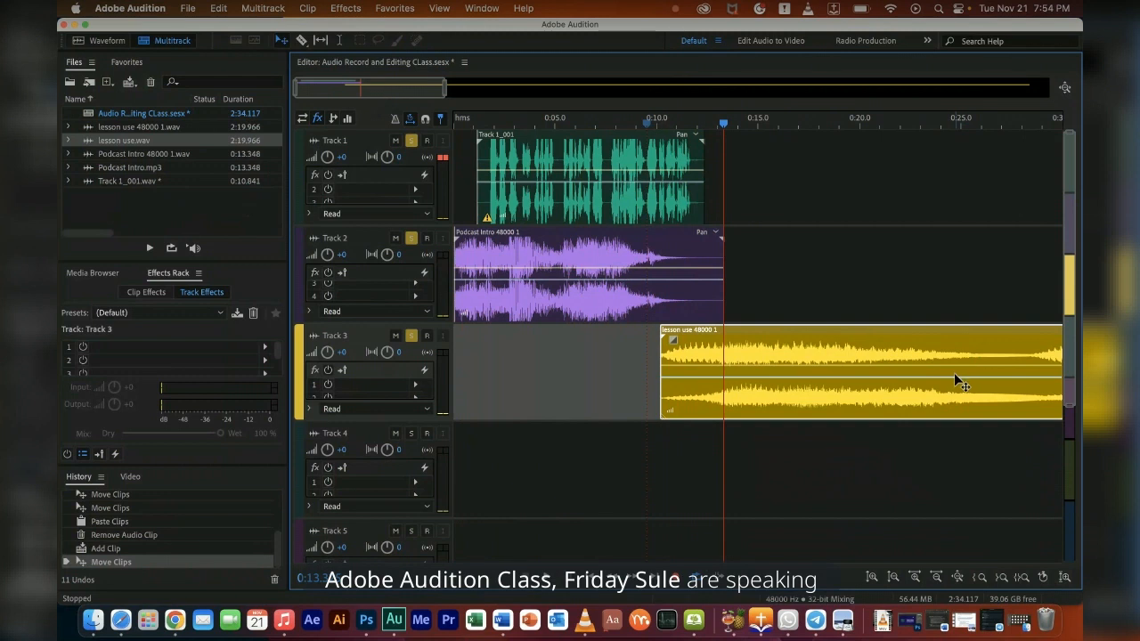
- Trim the end of the lesson use clip on Track 3 back to about 29.5 seconds
{"action": "scroll", "coordinate": [954, 375], "scroll_direction": "down", "scroll_amount": 10}
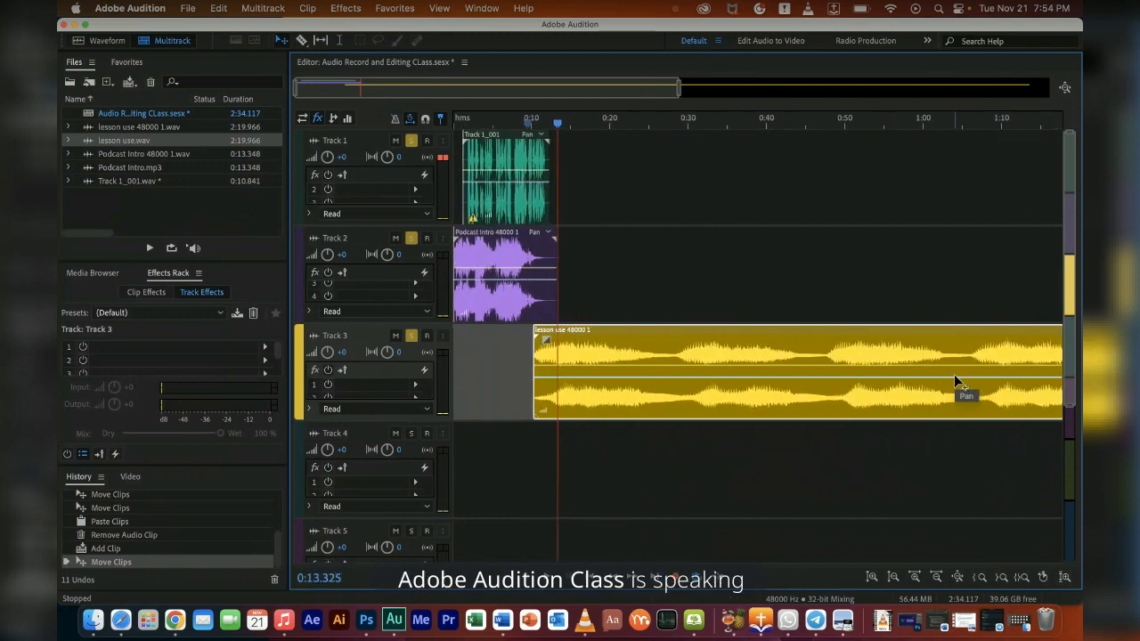
{"action": "scroll", "coordinate": [954, 374], "scroll_direction": "down", "scroll_amount": 5}
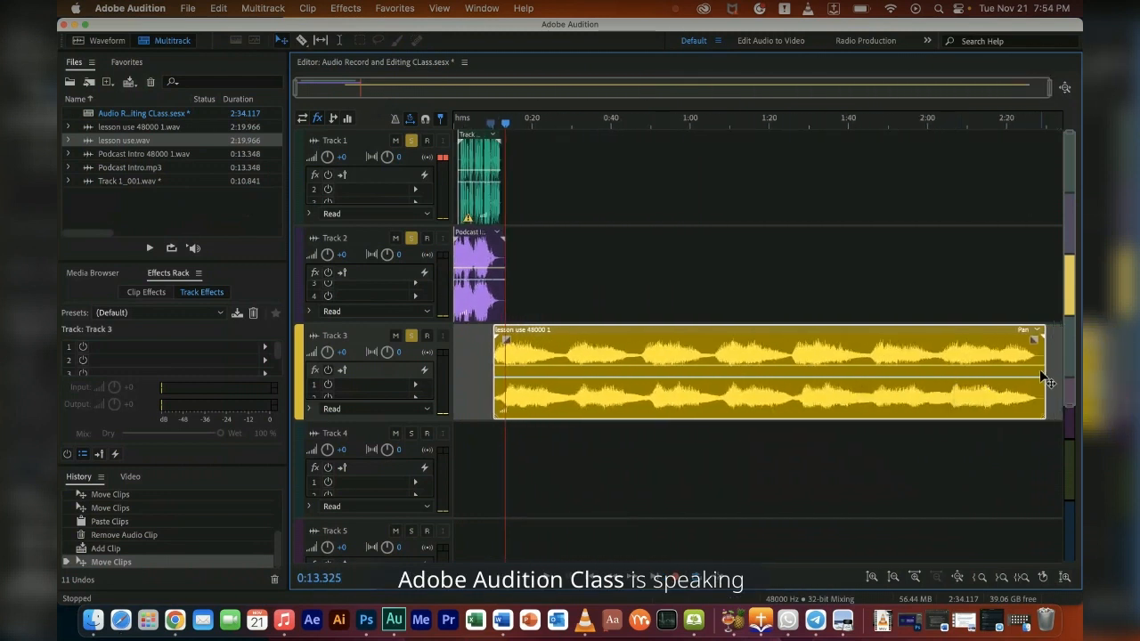
{"action": "left_click_drag", "start_coordinate": [893, 361], "coordinate": [728, 376]}
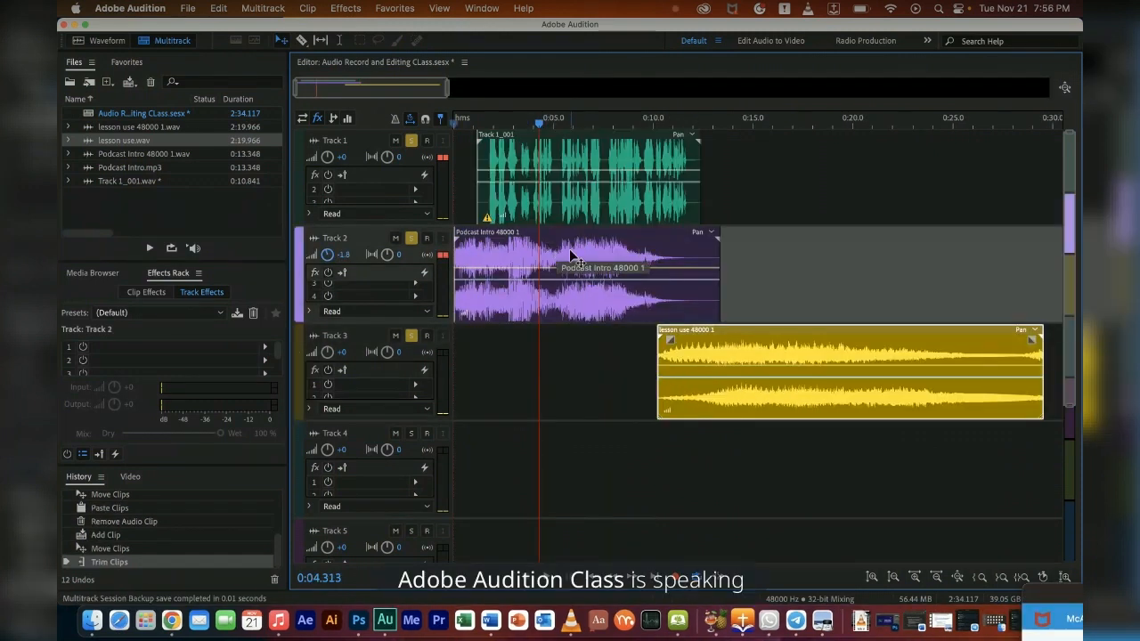
- Play the session from the start and lower the Track 2 volume to -7.5 dB during playback
{"action": "left_click", "coordinate": [538, 124]}
{"action": "left_click_drag", "start_coordinate": [539, 123], "coordinate": [454, 121]}
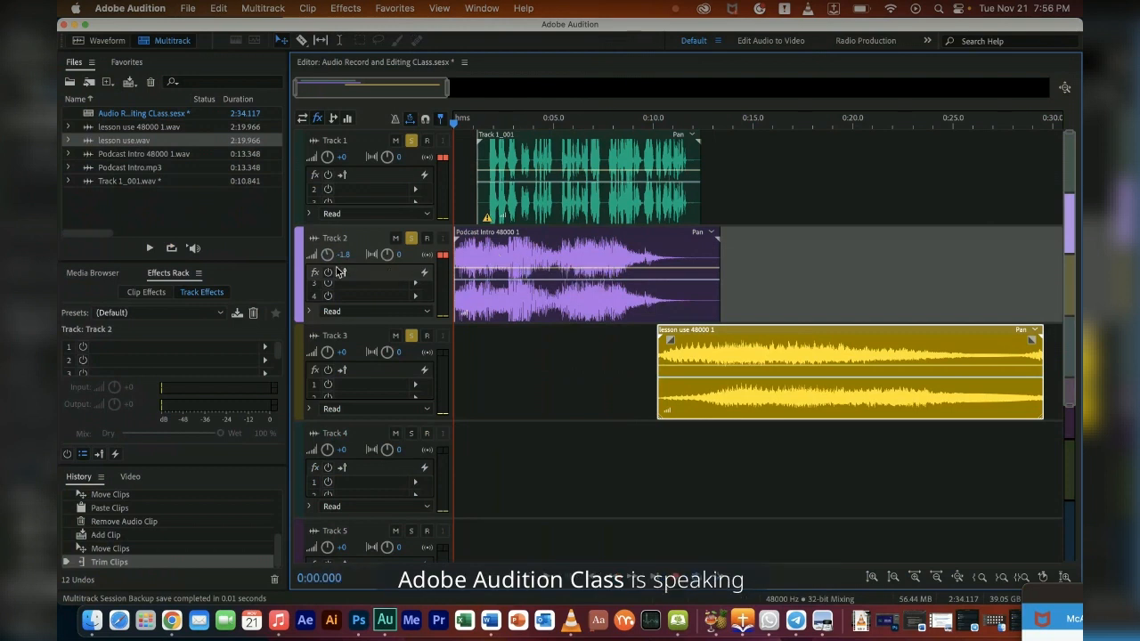
{"action": "mouse_move", "coordinate": [328, 256]}
{"action": "key", "text": "space"}
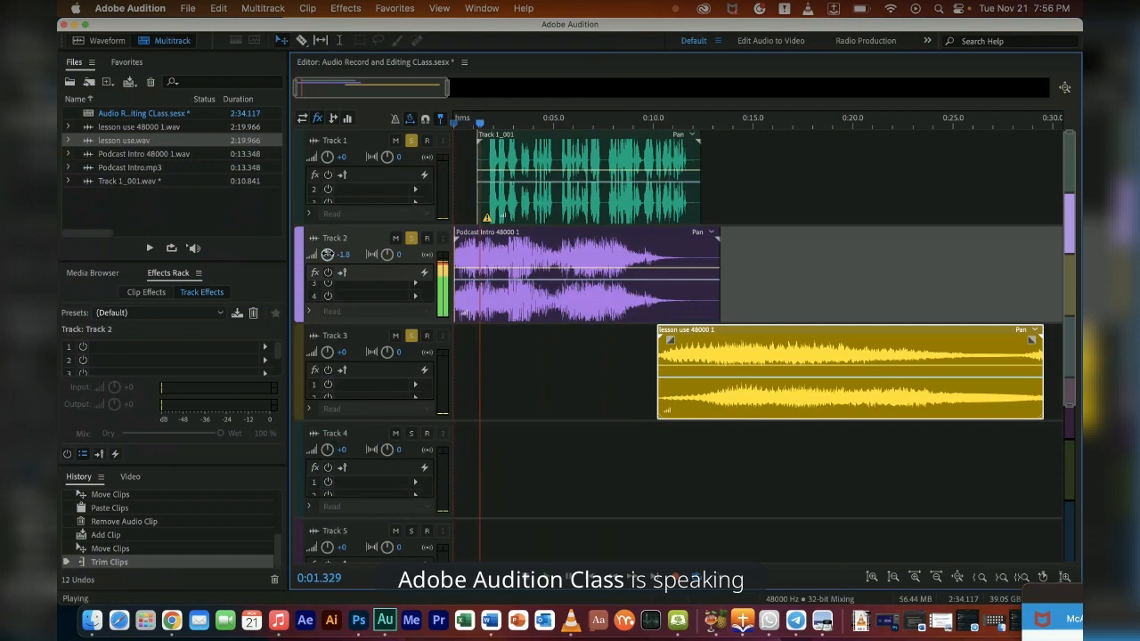
{"action": "mouse_move", "coordinate": [328, 254]}
{"action": "left_mouse_down"}
{"action": "mouse_move", "coordinate": [314, 271]}
{"action": "mouse_move", "coordinate": [342, 253]}
{"action": "mouse_move", "coordinate": [318, 256]}
{"action": "mouse_move", "coordinate": [316, 267]}
{"action": "left_mouse_up"}
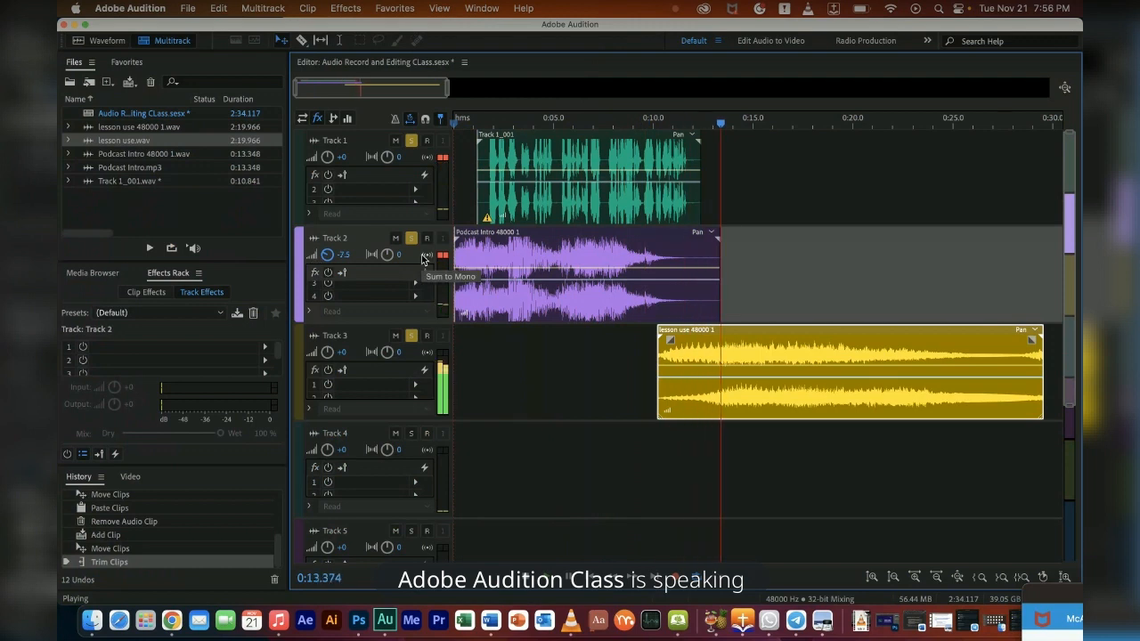
{"action": "key", "text": "space"}
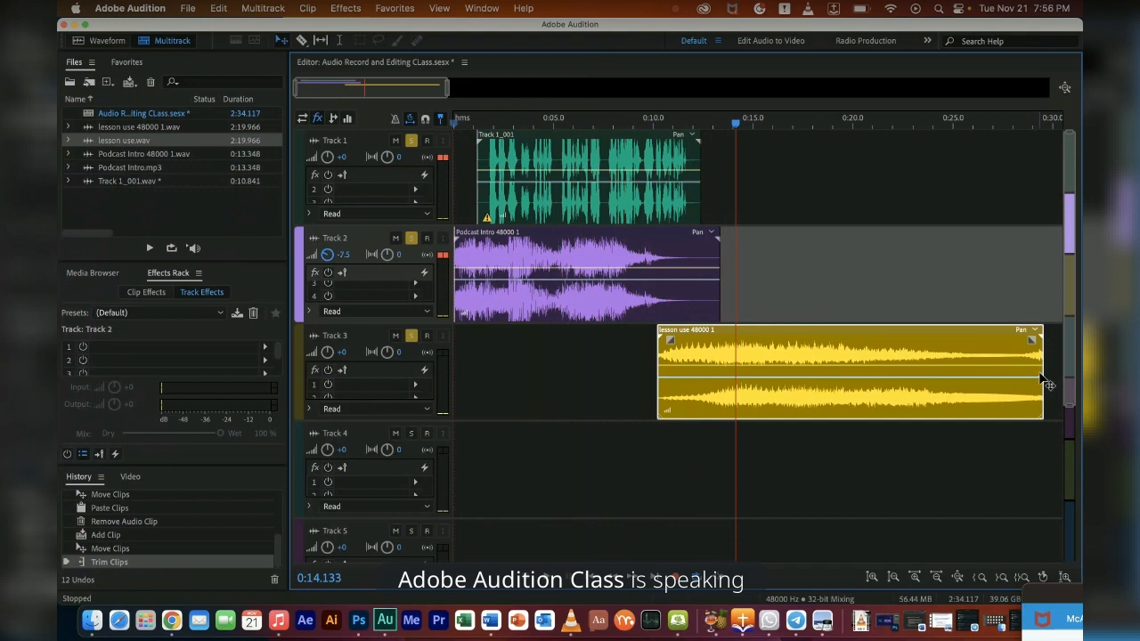
- Trim the lesson use clip to end at about 16.7 seconds with a long fade-out and play from about 7.7 seconds
{"action": "left_click_drag", "start_coordinate": [1040, 370], "coordinate": [668, 354]}
{"action": "left_click_drag", "start_coordinate": [737, 125], "coordinate": [610, 131]}
{"action": "key", "text": "space"}
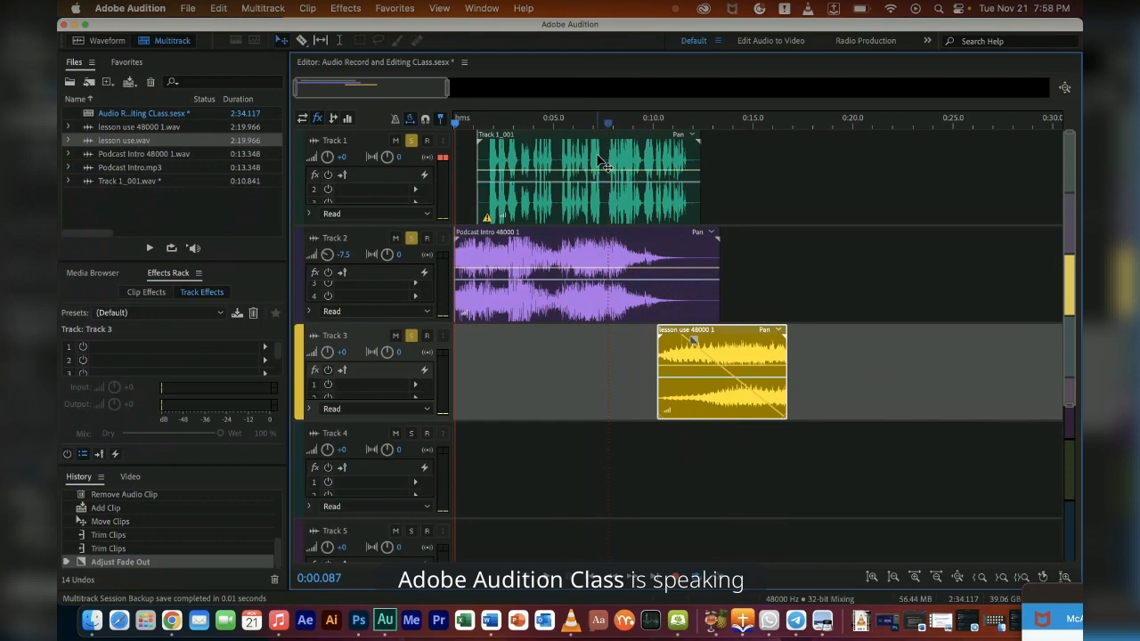
- Rename Track 1 as "Voice"
{"action": "left_click", "coordinate": [535, 155]}
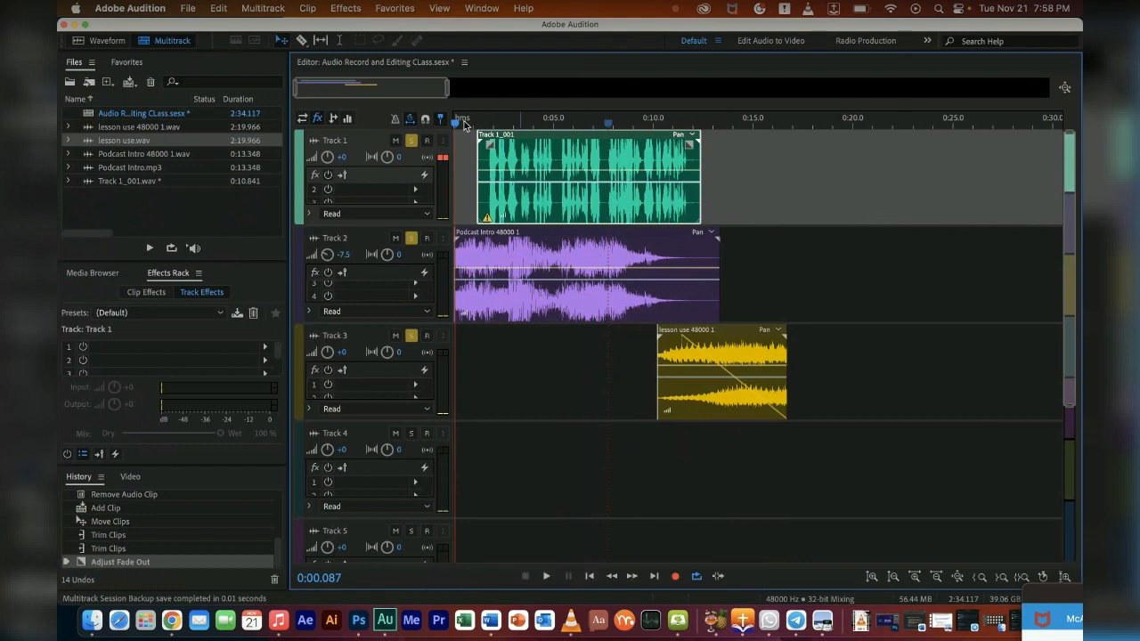
{"action": "left_click", "coordinate": [344, 142]}
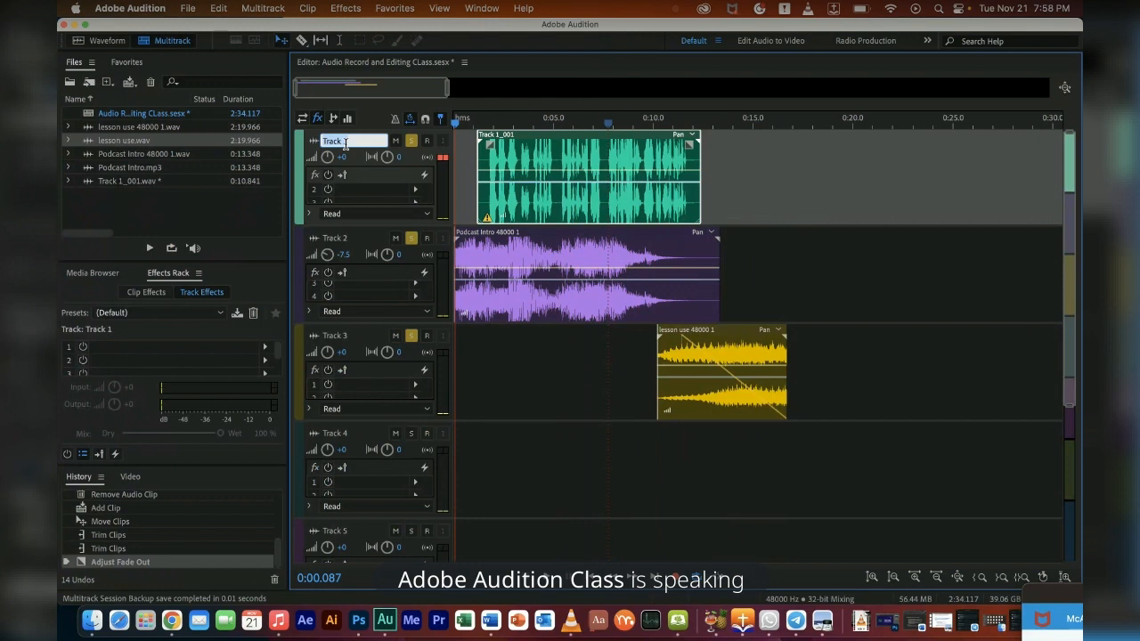
{"action": "type", "text": "Voice"}
{"action": "key", "text": "Return"}
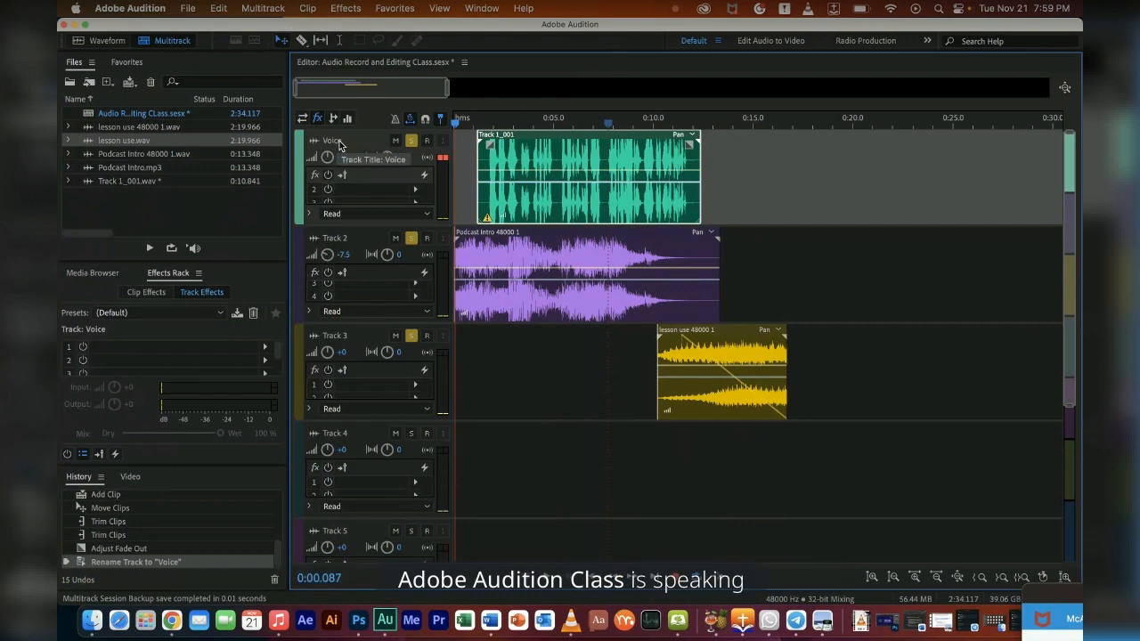
- Rename Track 2 as "intro sound"
{"action": "left_click", "coordinate": [336, 239]}
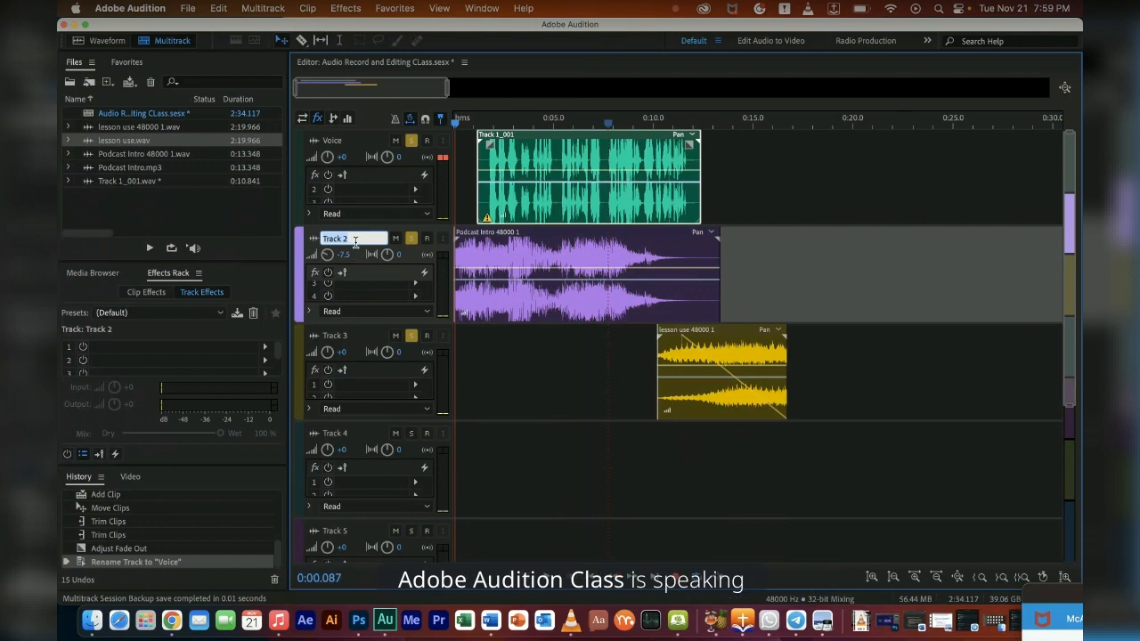
{"action": "left_click_drag", "start_coordinate": [355, 239], "coordinate": [322, 233]}
{"action": "type", "text": "M"}
{"action": "type", "text": "ntro"}
{"action": "type", "text": " sound"}
{"action": "key", "text": "Return"}
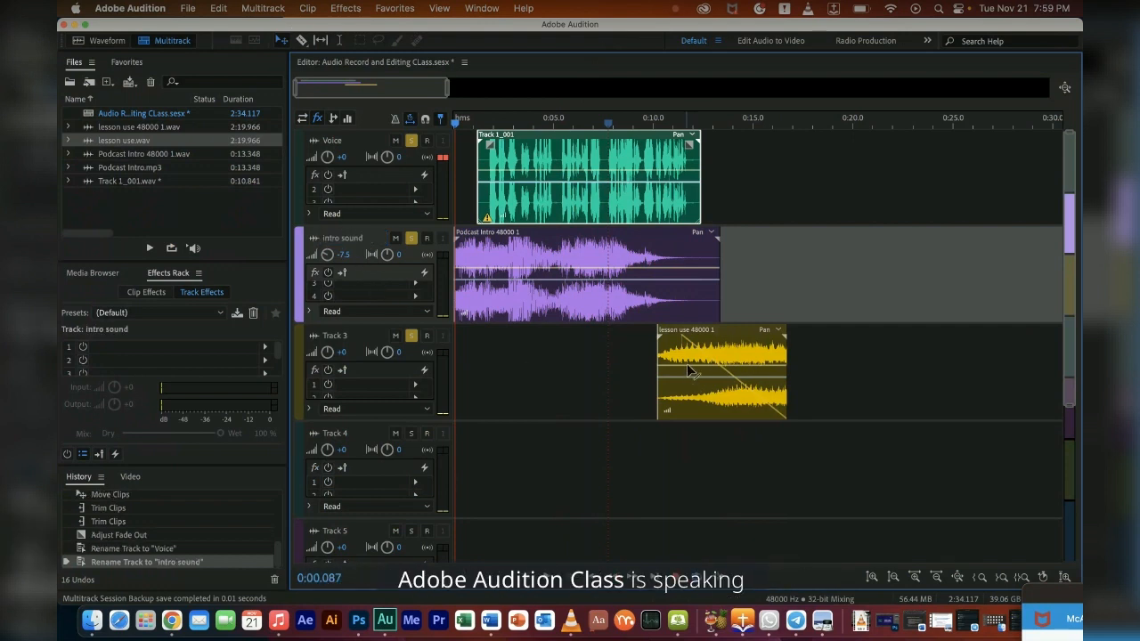
- Rename Track 3 as "outro"
{"action": "left_click", "coordinate": [350, 342]}
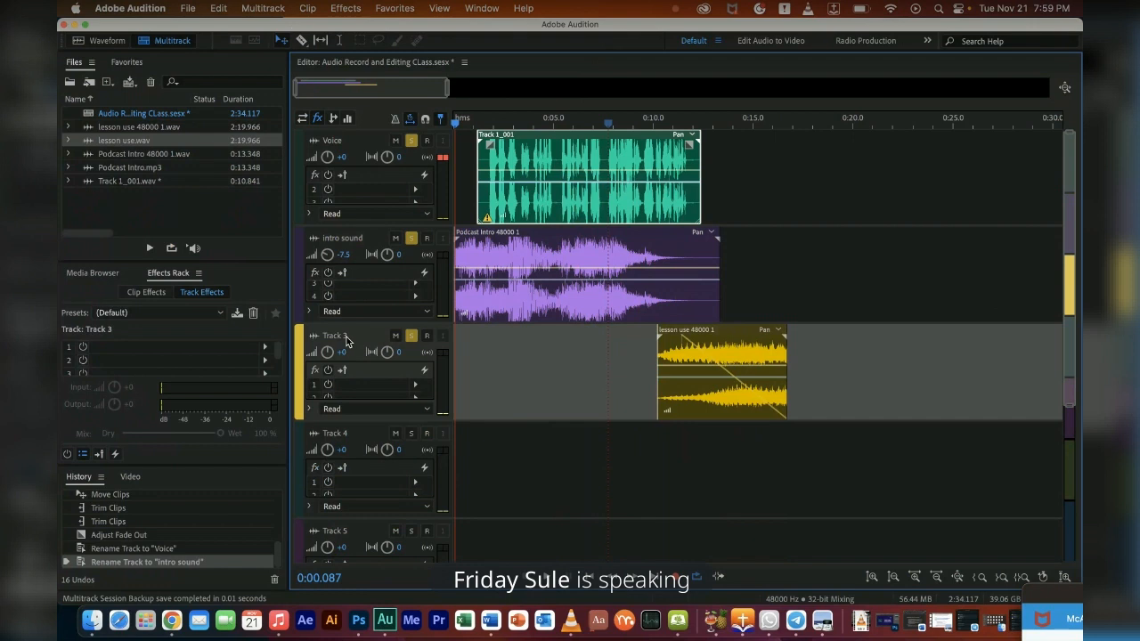
{"action": "double_click", "coordinate": [347, 336]}
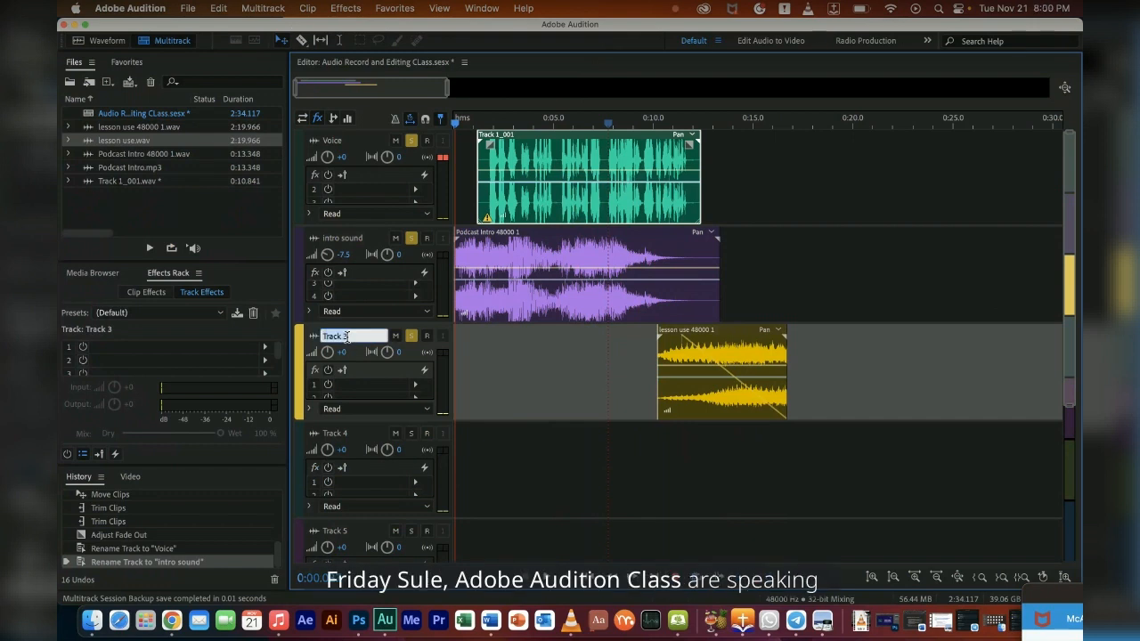
{"action": "type", "text": "out"}
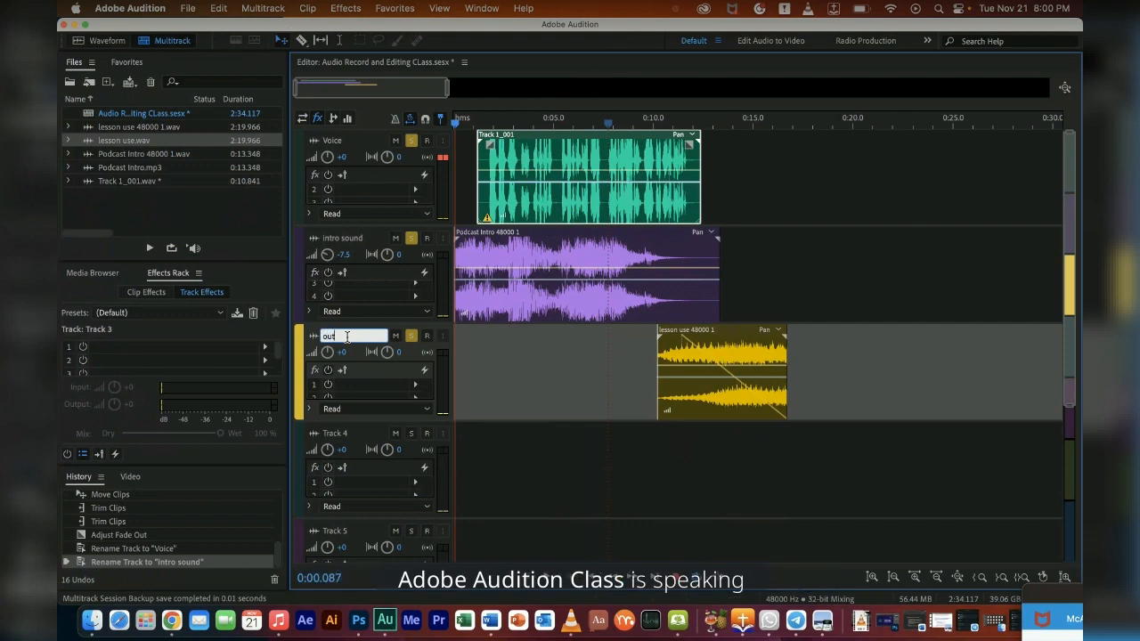
{"action": "type", "text": "ro"}
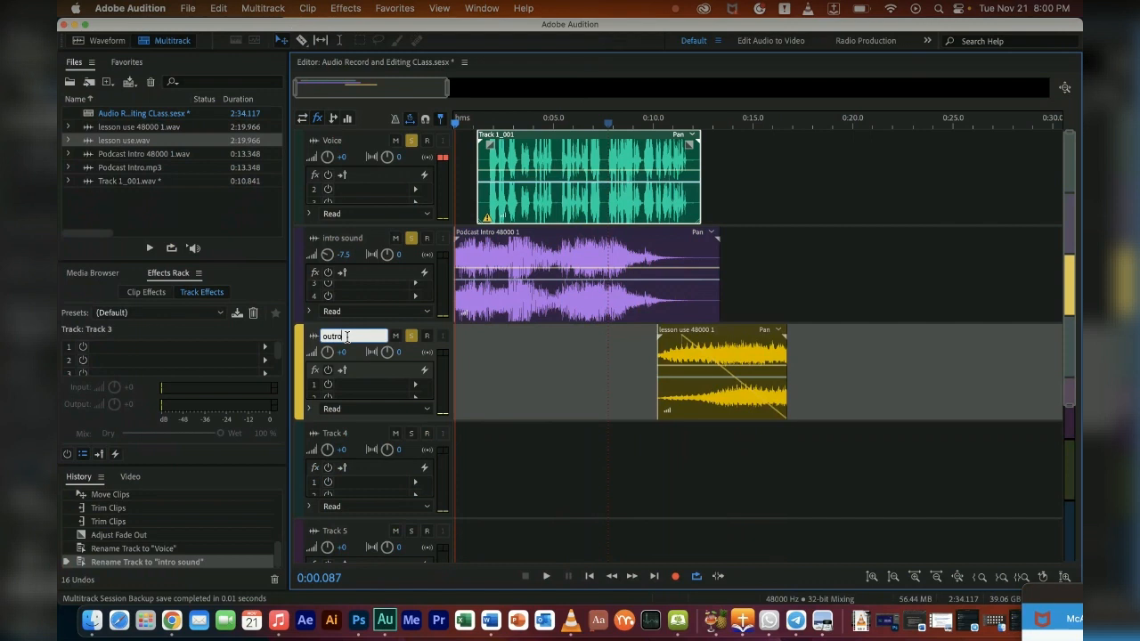
{"action": "key", "text": "Return"}
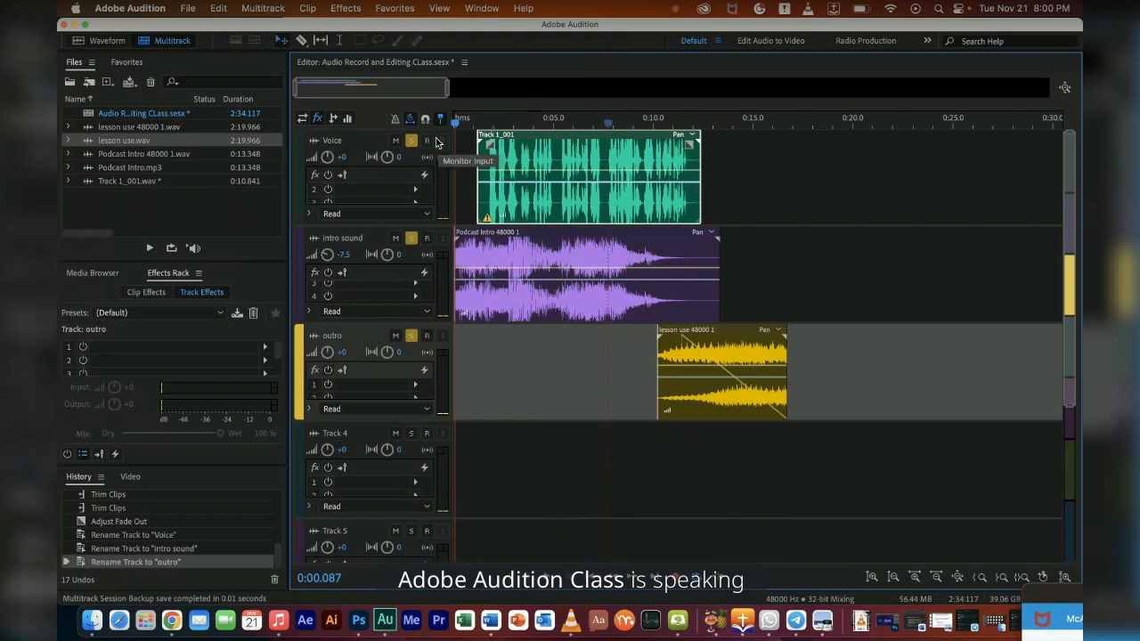
- Play the session from the start and raise the Voice track's volume to +1.8 dB during playback
{"action": "key", "text": "space"}
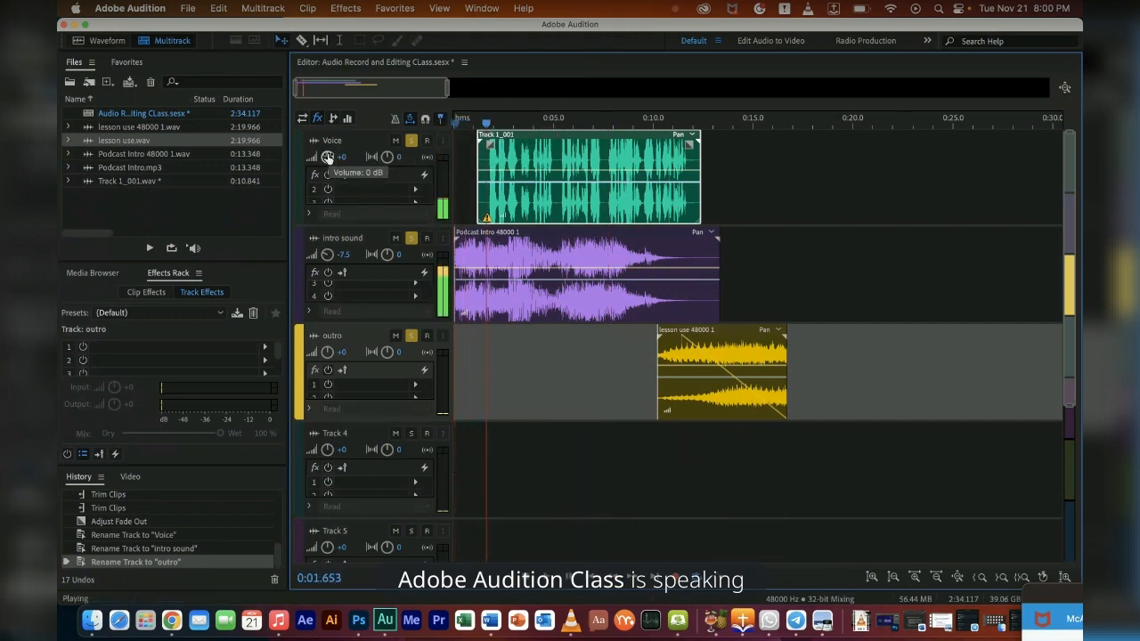
{"action": "left_click", "coordinate": [327, 157]}
{"action": "left_click_drag", "start_coordinate": [338, 155], "coordinate": [344, 156]}
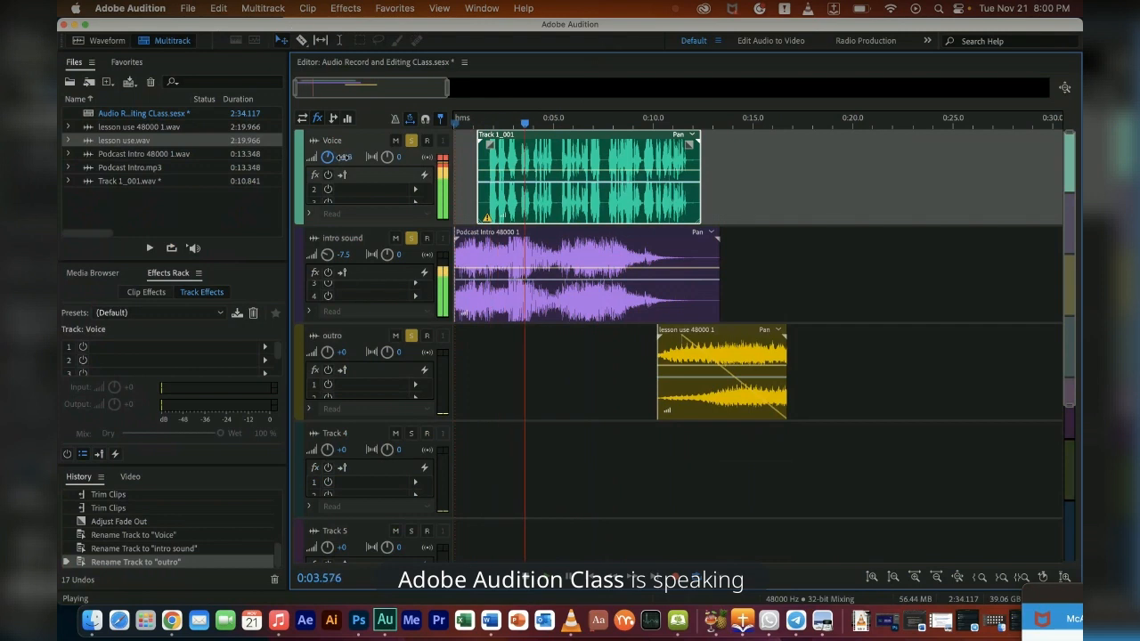
{"action": "key", "text": "space"}
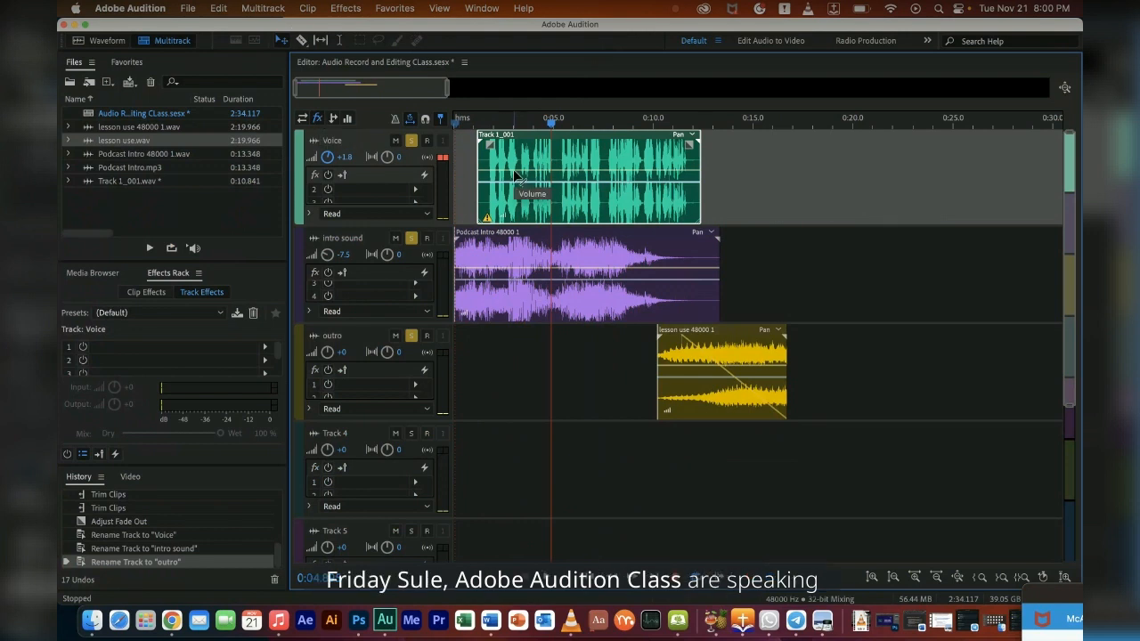
- Adjust the height of the tracks so that several effects slots of the Voice track are shown
{"action": "left_click", "coordinate": [318, 122]}
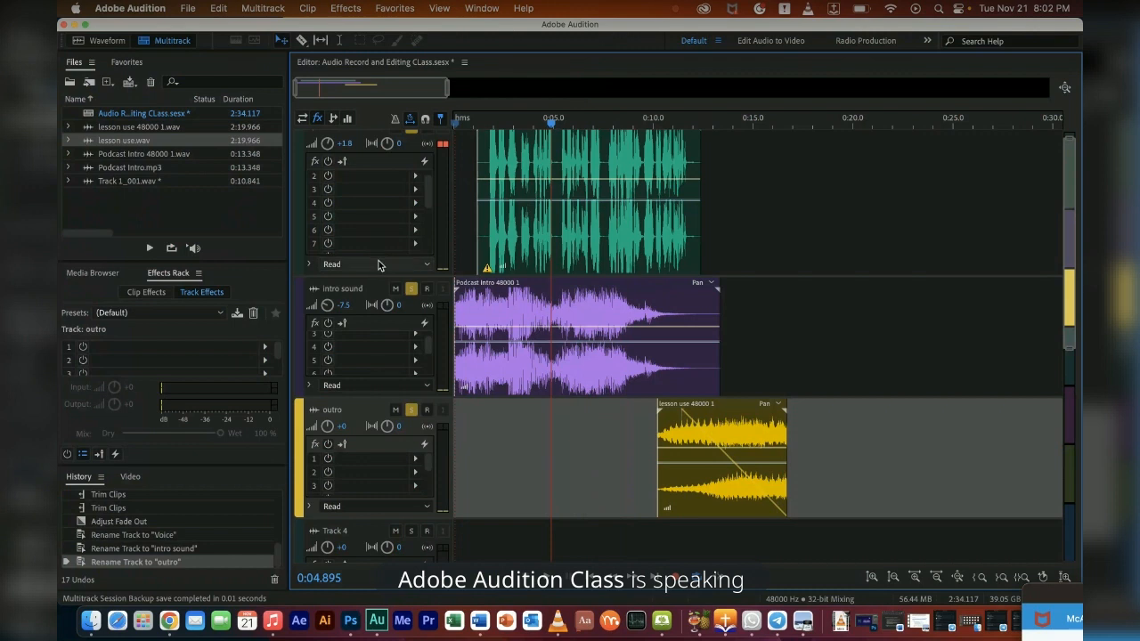
{"action": "left_click_drag", "start_coordinate": [380, 274], "coordinate": [381, 256]}
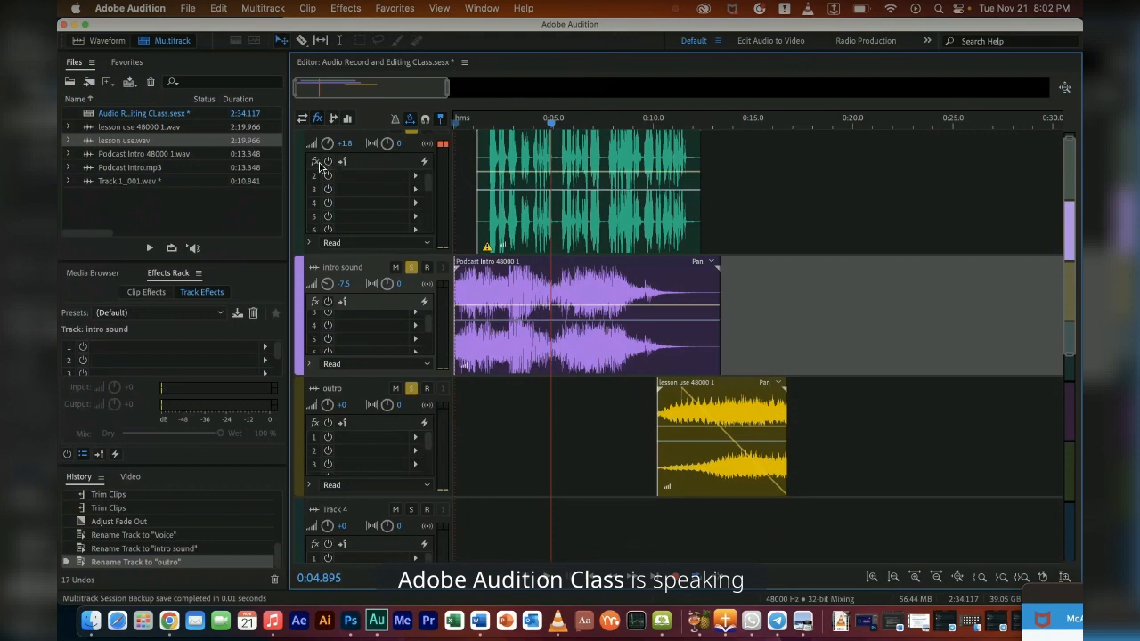
- Turn on pre-rendering for the Voice track and add an FFT Filter in its effects slot 2
{"action": "left_click", "coordinate": [425, 165]}
{"action": "left_click", "coordinate": [424, 163]}
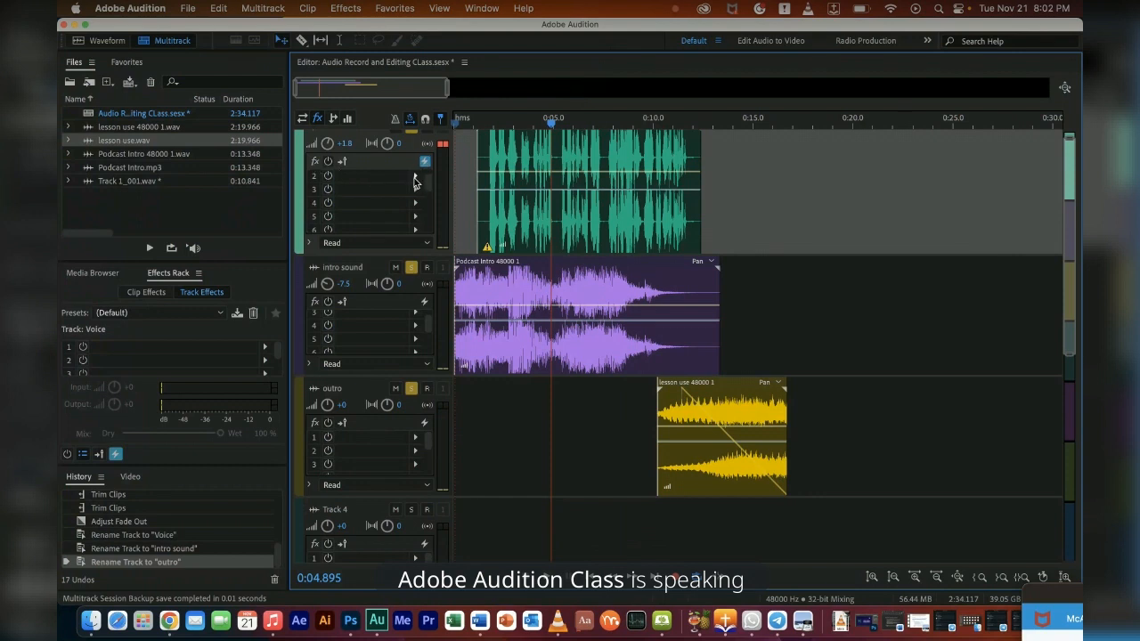
{"action": "left_click", "coordinate": [414, 177]}
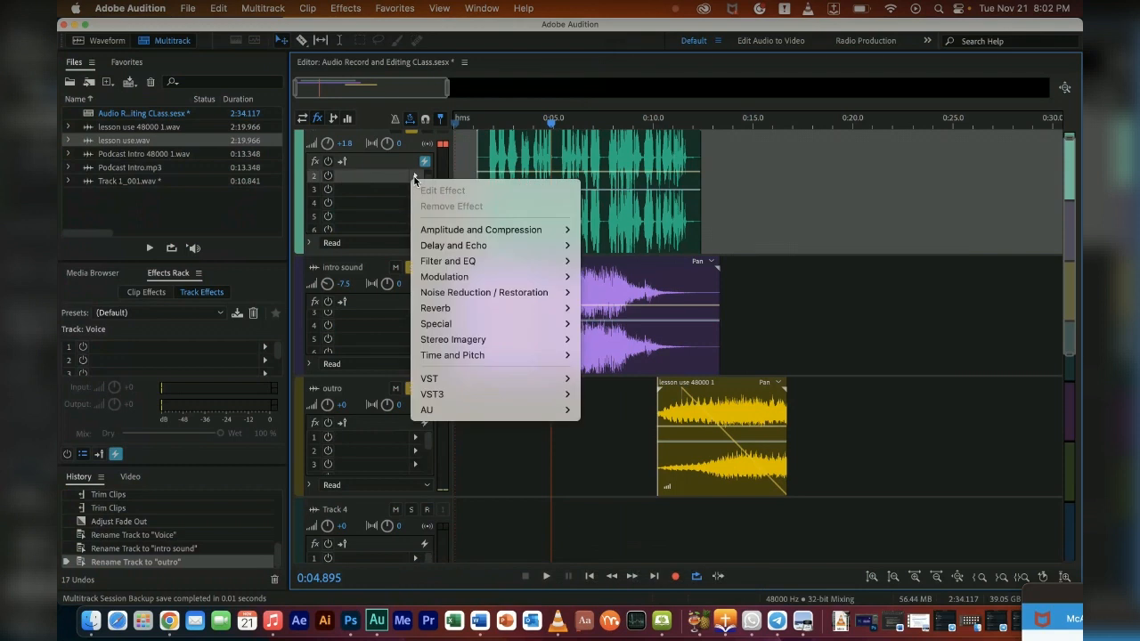
{"action": "mouse_move", "coordinate": [437, 235]}
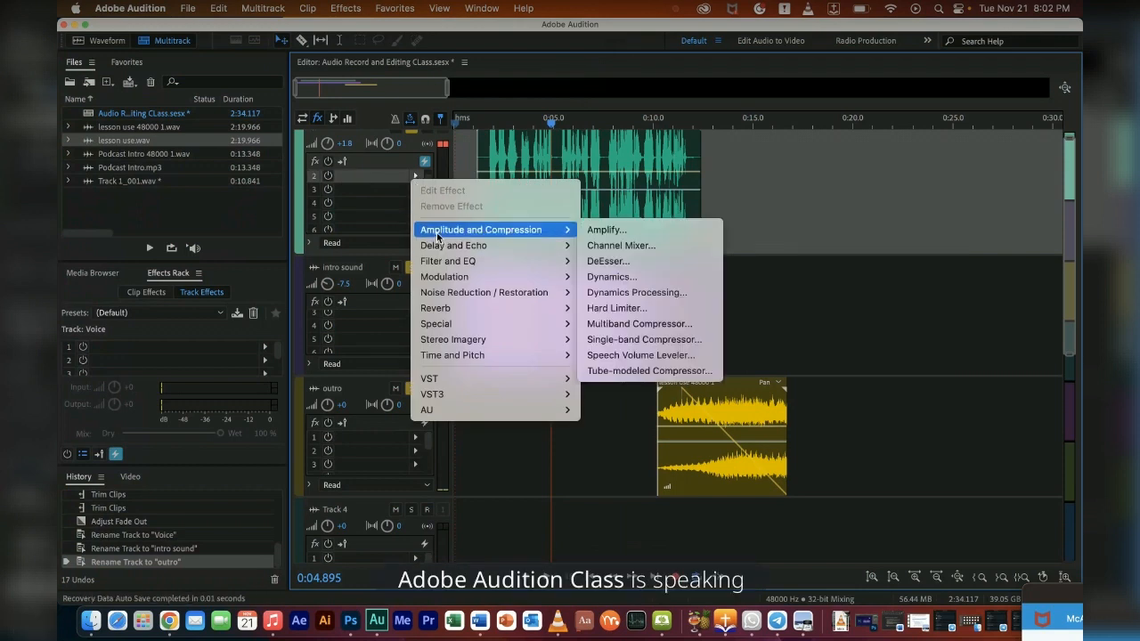
{"action": "mouse_move", "coordinate": [440, 261]}
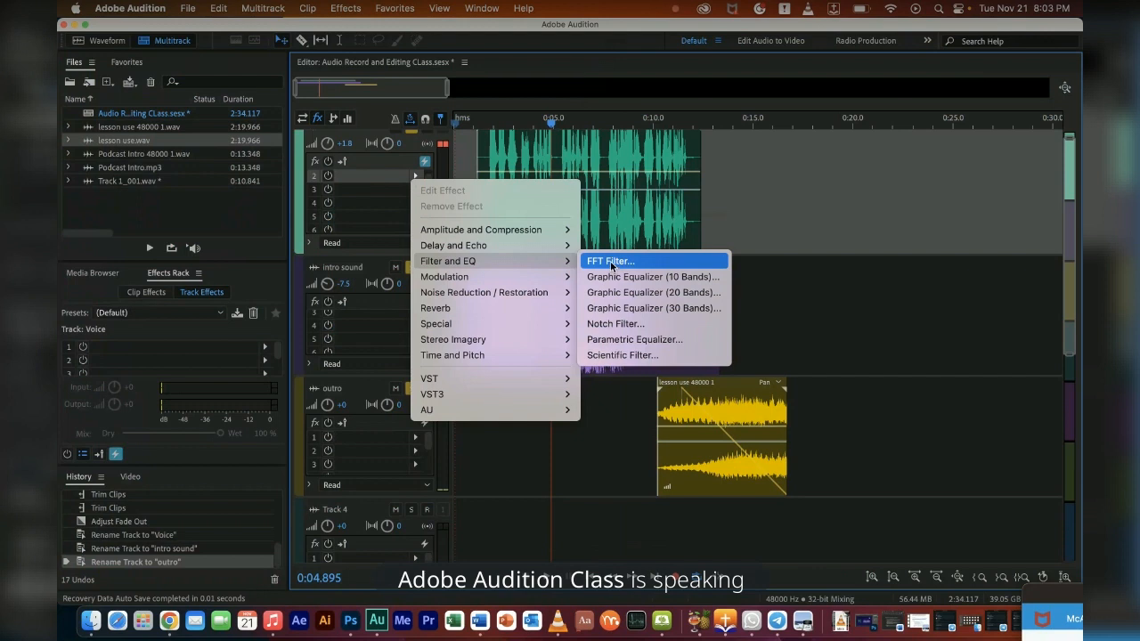
{"action": "left_click", "coordinate": [611, 262]}
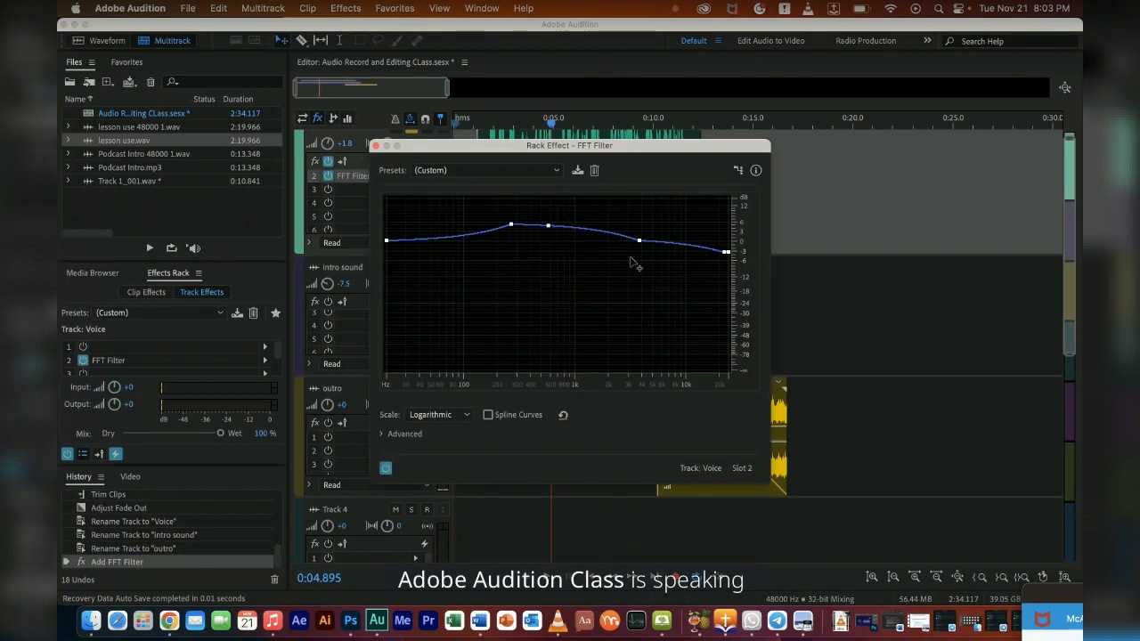
{"action": "left_click_drag", "start_coordinate": [471, 147], "coordinate": [551, 149]}
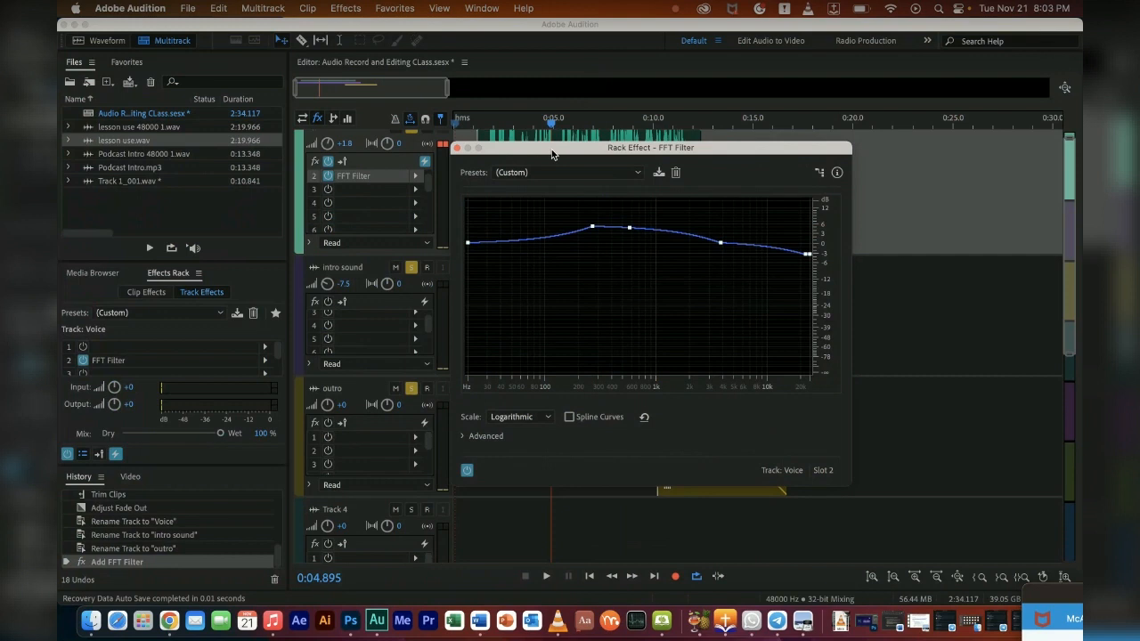
- Preview the session briefly with the FFT Filter on, close the filter's window and stop playback
{"action": "key", "text": "space"}
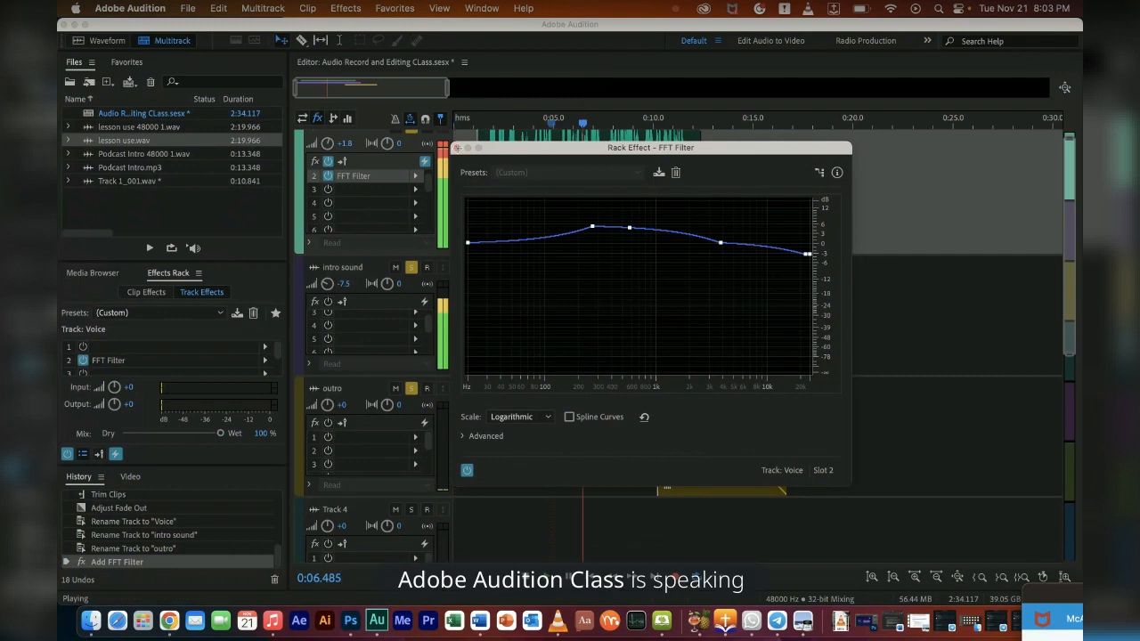
{"action": "left_click", "coordinate": [457, 148]}
{"action": "key", "text": "space"}
- Replace the effect in the Voice track's slot 2 with Graphic Equalizer (10 Bands) and close its settings
{"action": "left_click", "coordinate": [415, 176]}
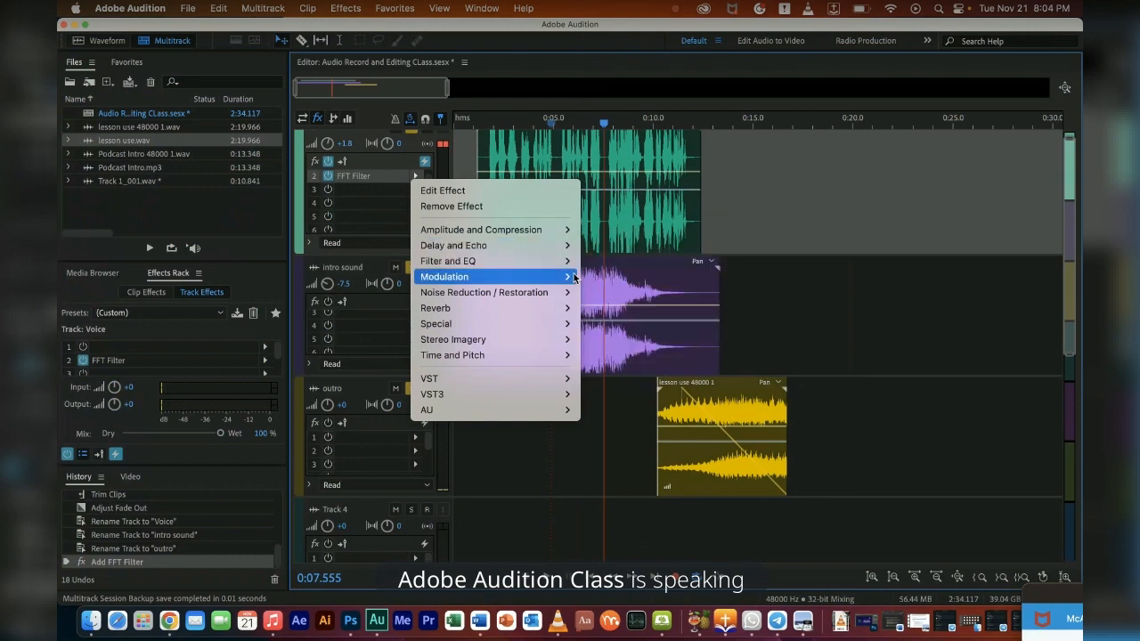
{"action": "mouse_move", "coordinate": [564, 262]}
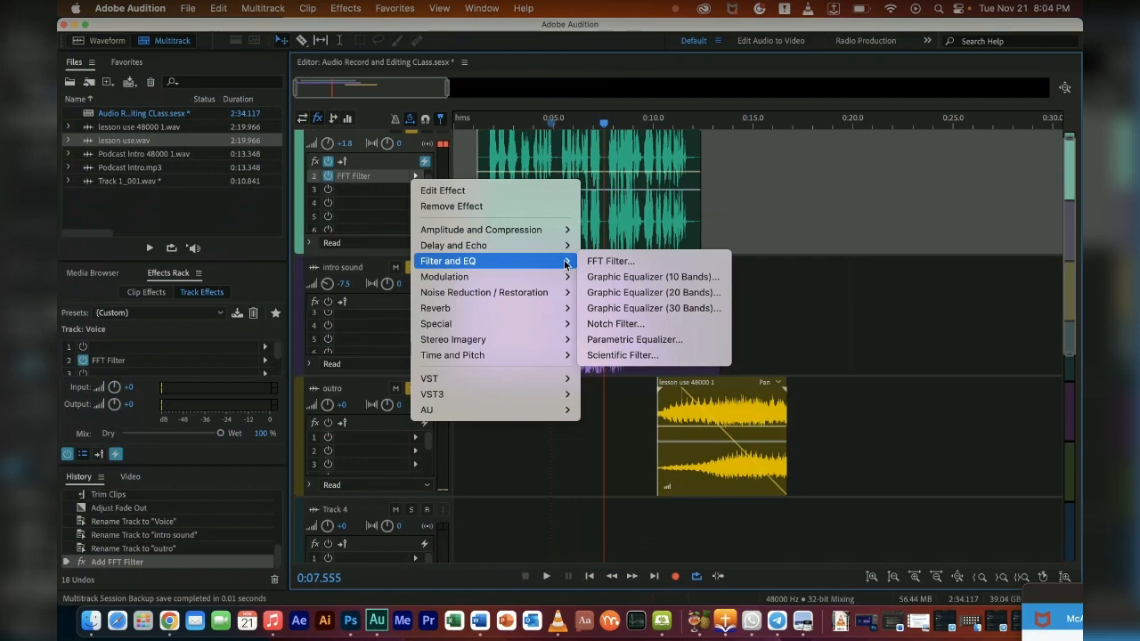
{"action": "left_click", "coordinate": [621, 277]}
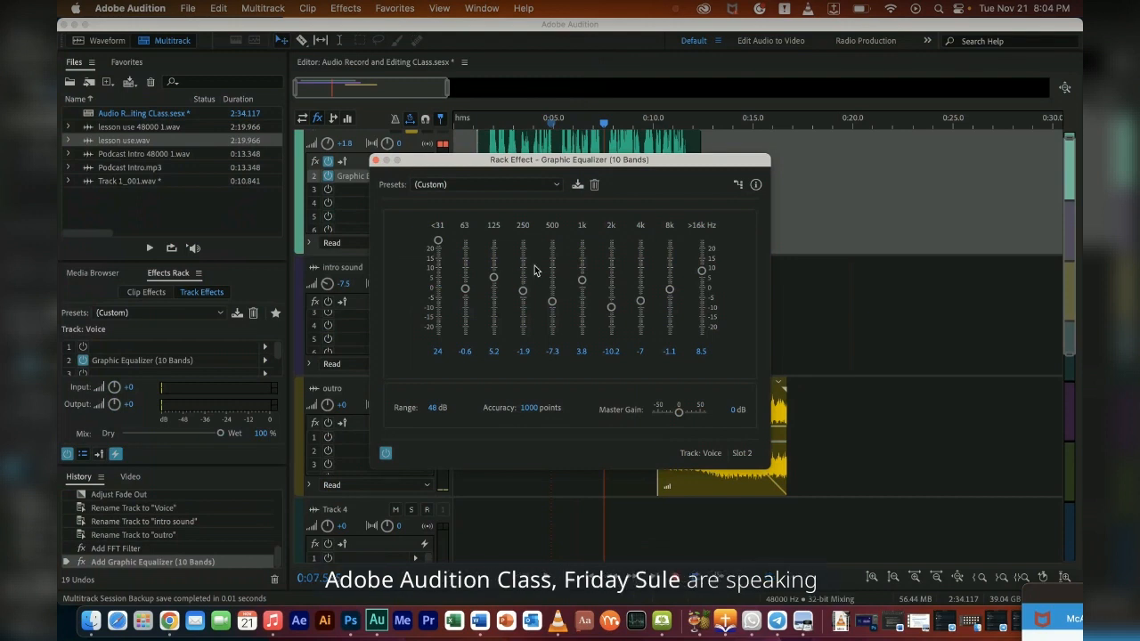
{"action": "left_click", "coordinate": [376, 162]}
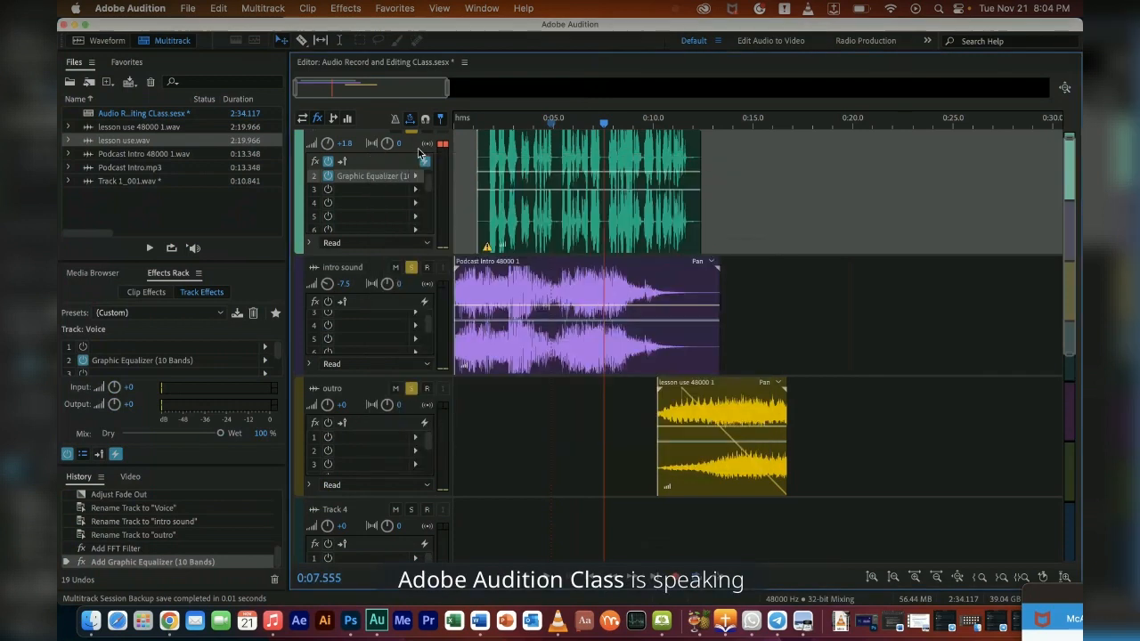
- Replace the Graphic Equalizer in the Voice track's slot 2 with an FFT Filter
{"action": "left_click", "coordinate": [417, 177]}
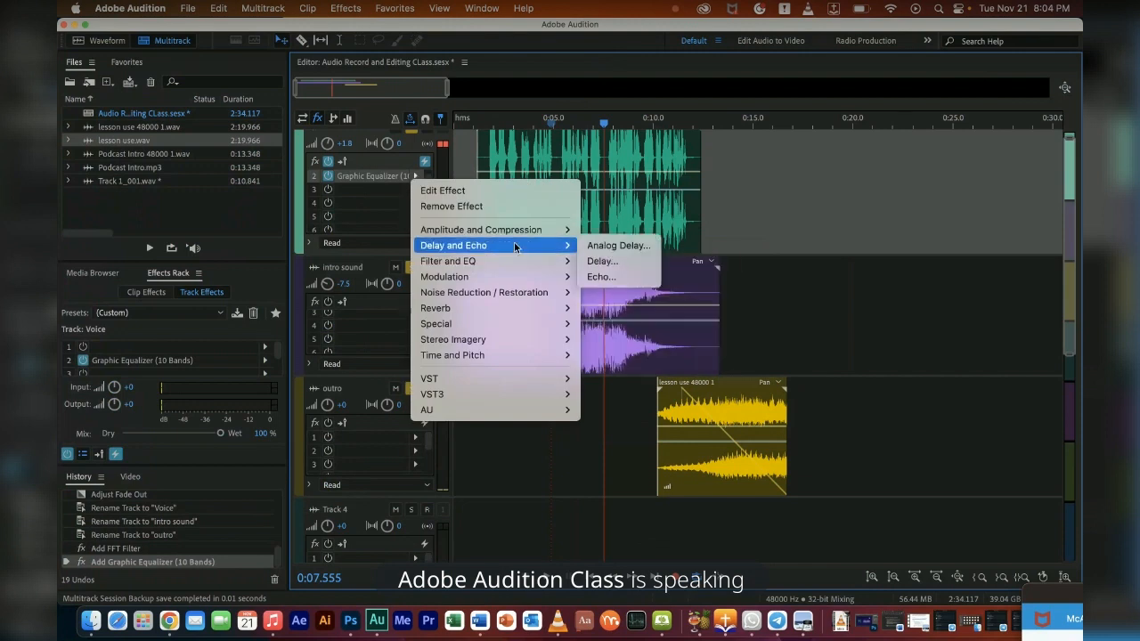
{"action": "mouse_move", "coordinate": [514, 261]}
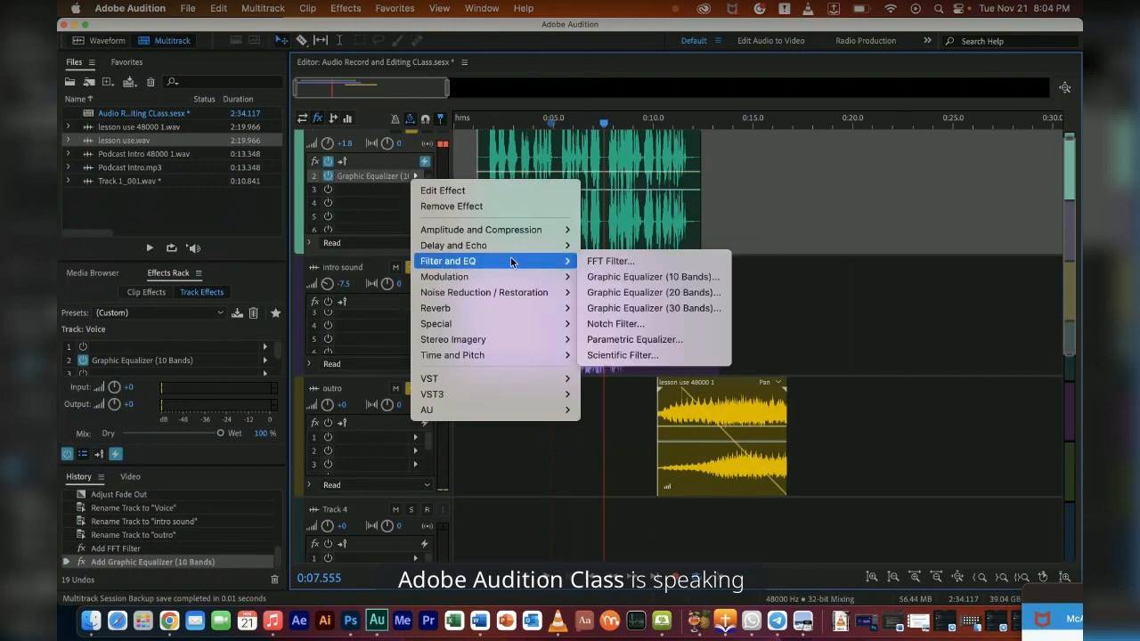
{"action": "left_click", "coordinate": [621, 260]}
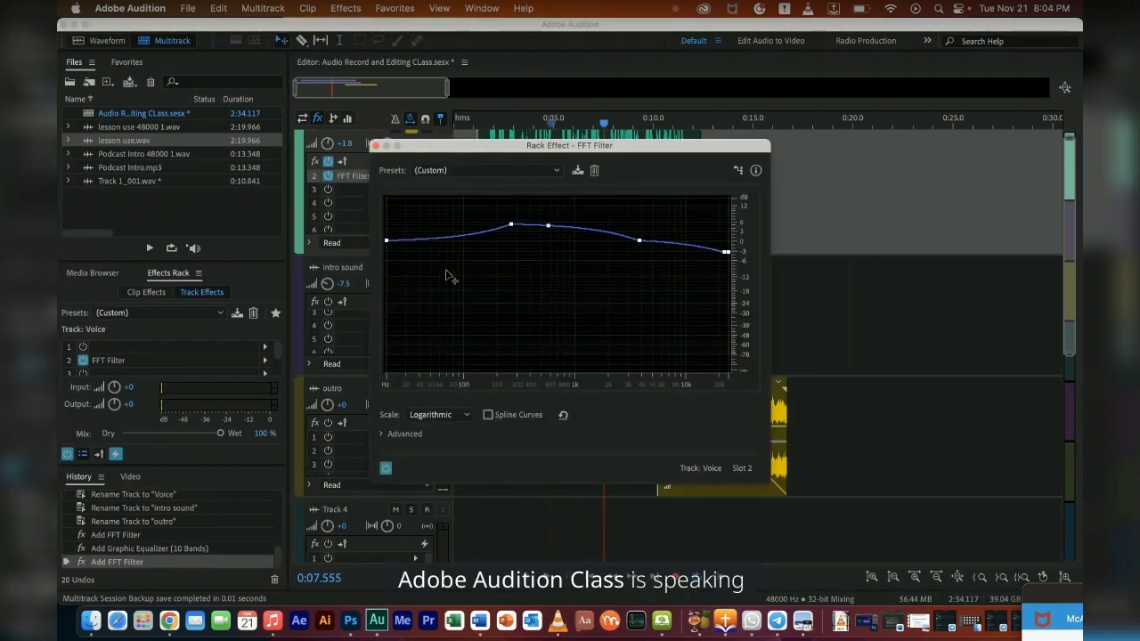
- Play the session while switching the FFT Filter off and on to compare the sound, leaving it bypassed
{"action": "key", "text": "space"}
{"action": "left_click", "coordinate": [386, 469]}
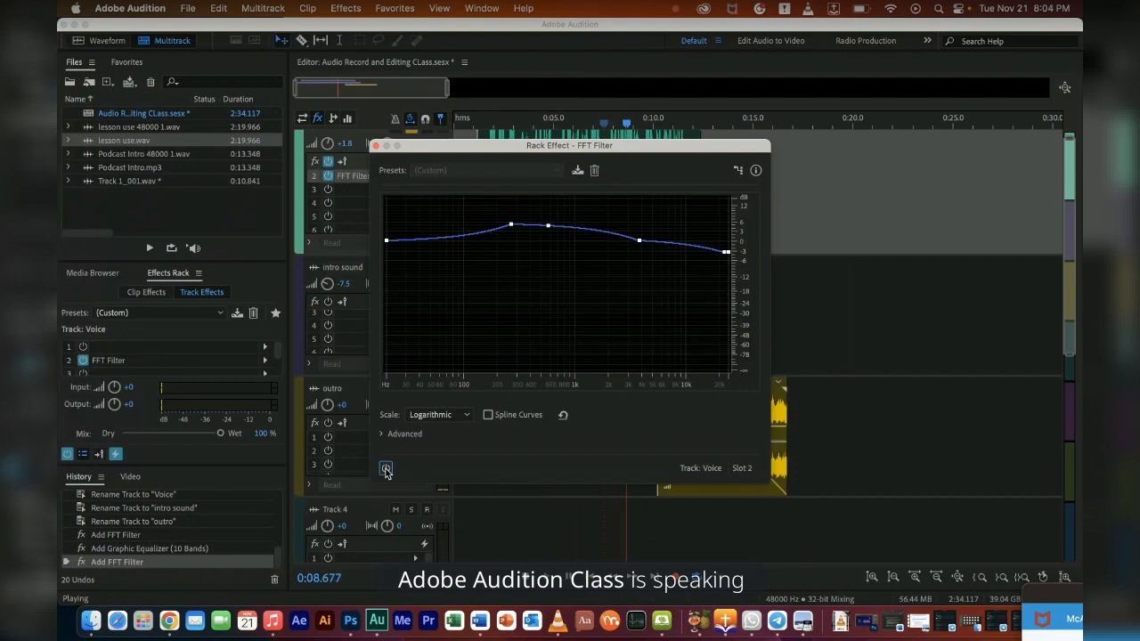
{"action": "left_click", "coordinate": [385, 469]}
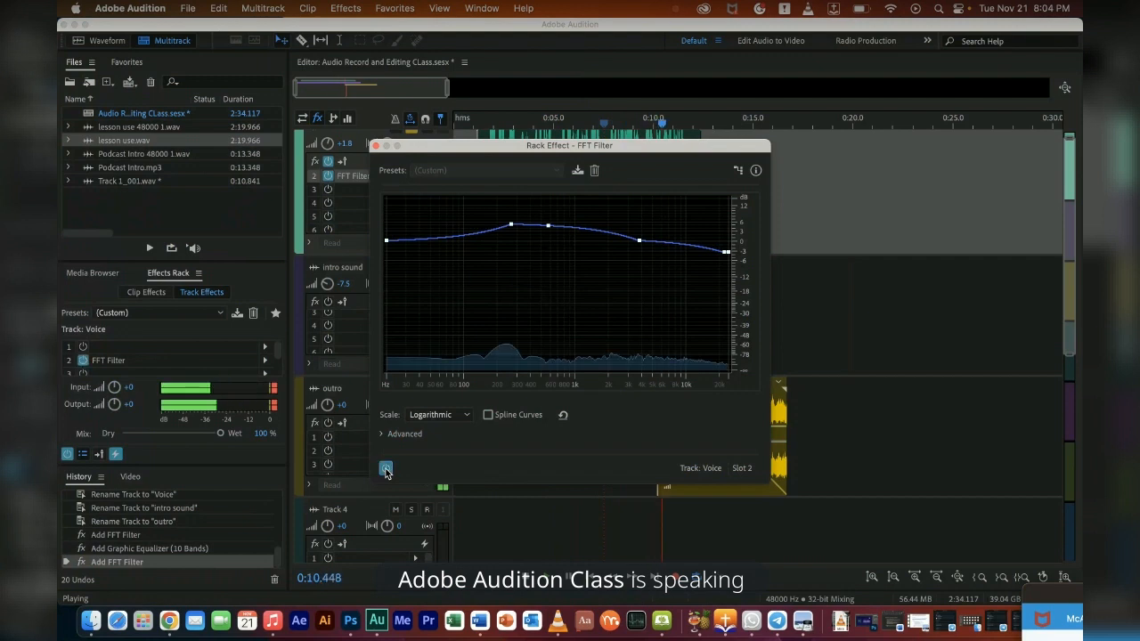
{"action": "left_click", "coordinate": [386, 470]}
{"action": "key", "text": "space"}
- Mute the intro sound and outro tracks, keeping the FFT Filter settings window clear of the track controls
{"action": "left_click_drag", "start_coordinate": [570, 145], "coordinate": [894, 137]}
{"action": "left_click", "coordinate": [395, 267]}
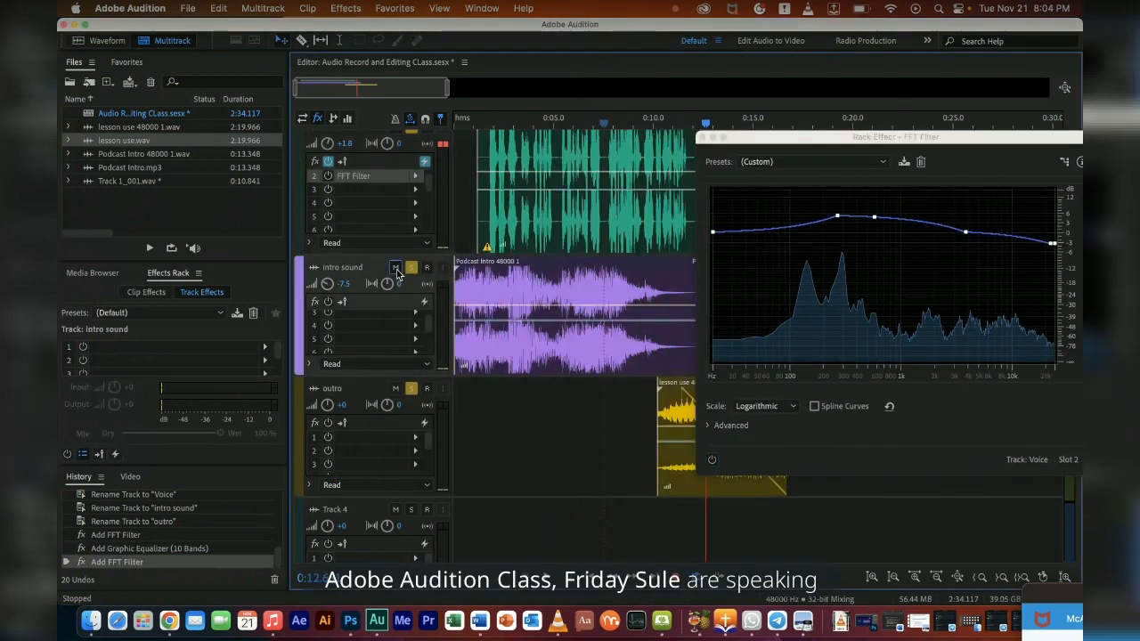
{"action": "left_click", "coordinate": [395, 388]}
{"action": "left_click_drag", "start_coordinate": [799, 137], "coordinate": [546, 123]}
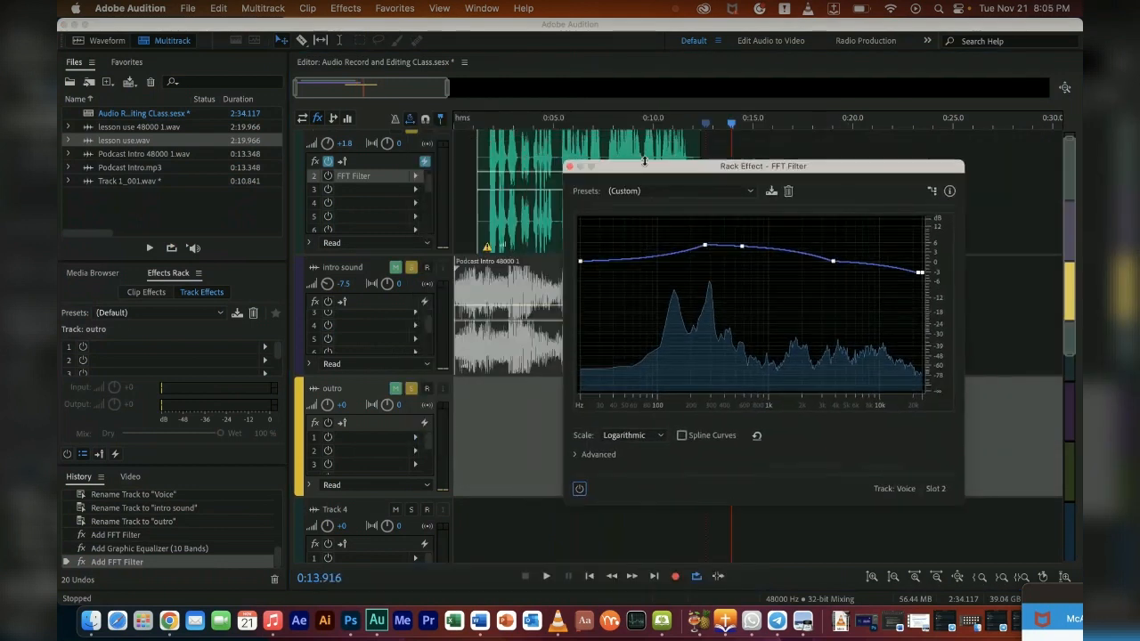
- Play the session from the start and turn the Voice track's FFT Filter back on
{"action": "left_click", "coordinate": [460, 125]}
{"action": "key", "text": "space"}
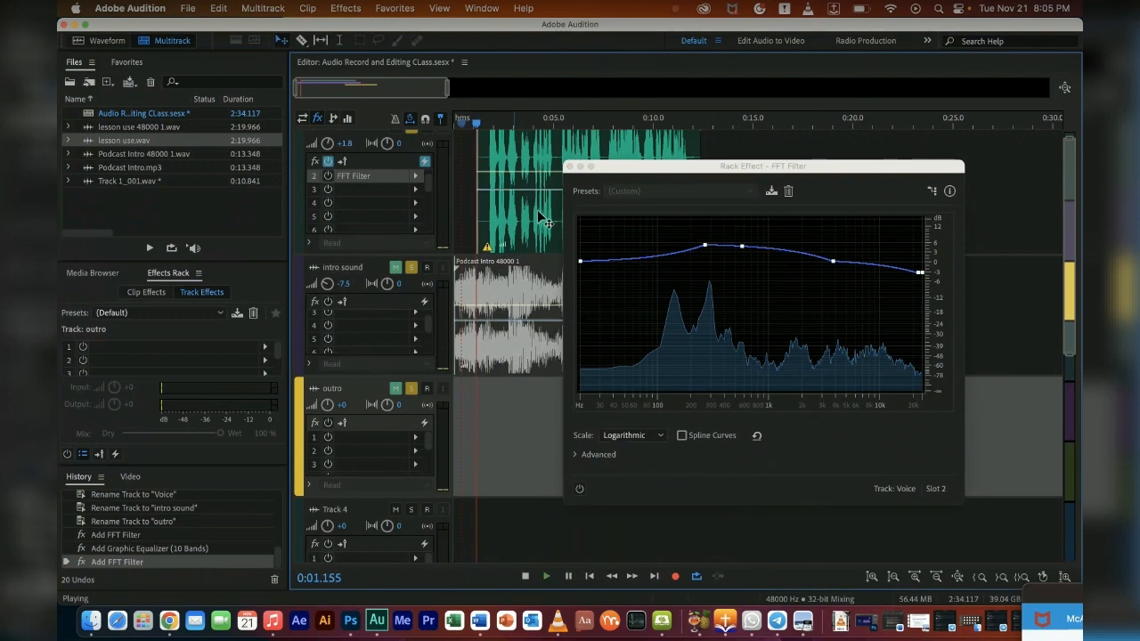
{"action": "left_click", "coordinate": [579, 489]}
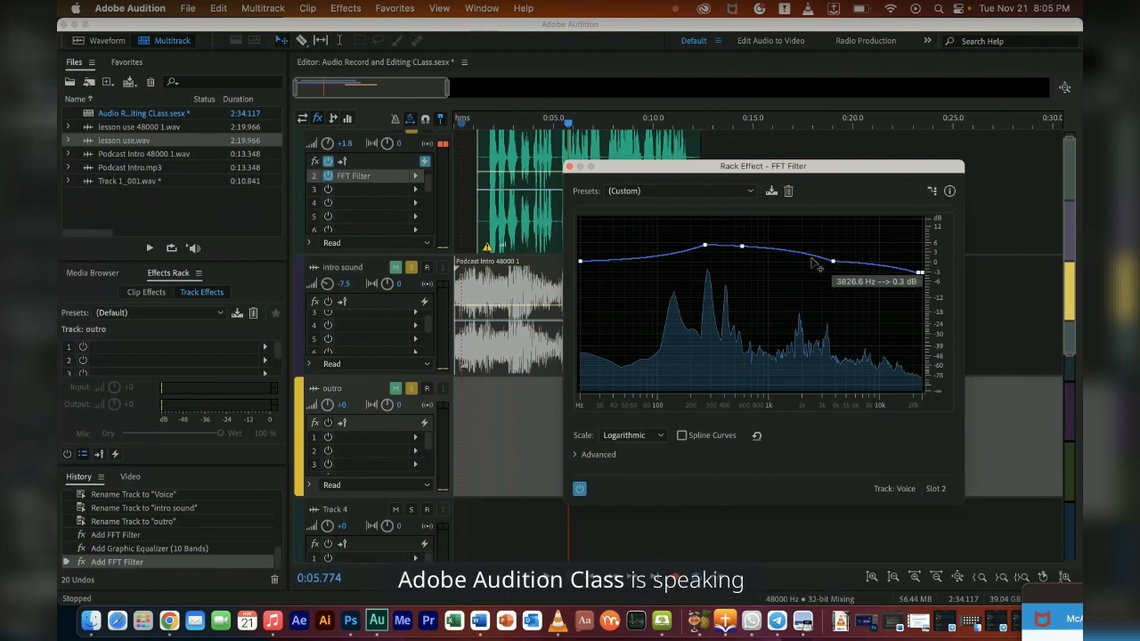
- During playback, raise the FFT curve's upper-frequency point to about 15 dB near 6 kHz and its midrange point to about 12 dB near 600 Hz
{"action": "key", "text": "space"}
{"action": "left_click_drag", "start_coordinate": [835, 263], "coordinate": [854, 220]}
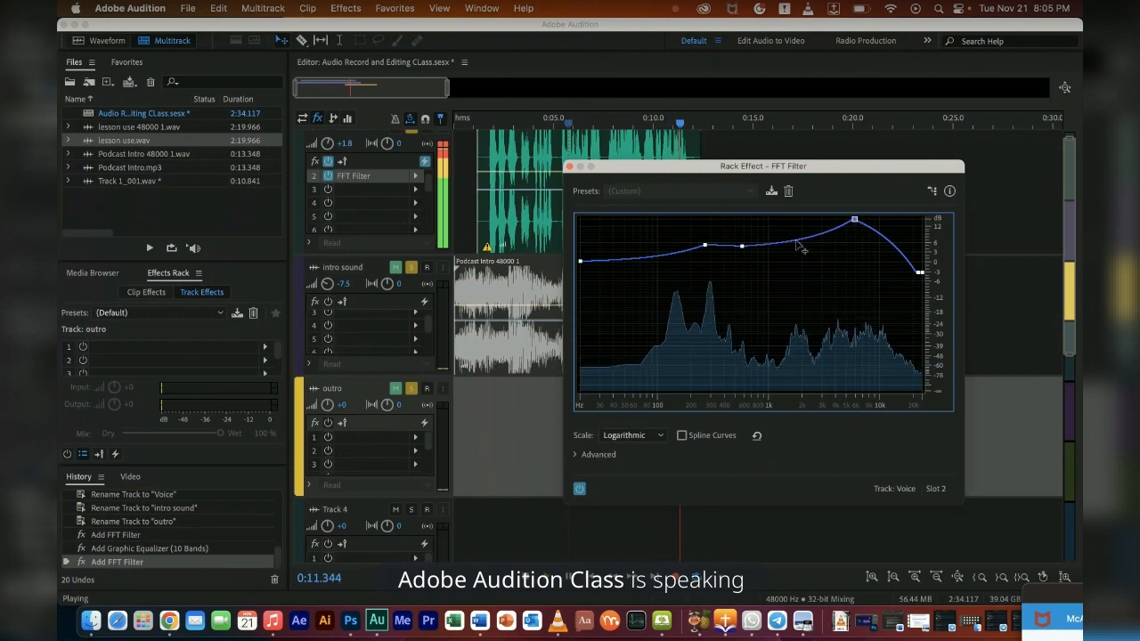
{"action": "left_click_drag", "start_coordinate": [742, 243], "coordinate": [745, 226]}
{"action": "key", "text": "space"}
- Replay the voice from near its start and lower the FFT curve's midrange point to about 1 dB near 700 Hz
{"action": "left_click", "coordinate": [472, 121]}
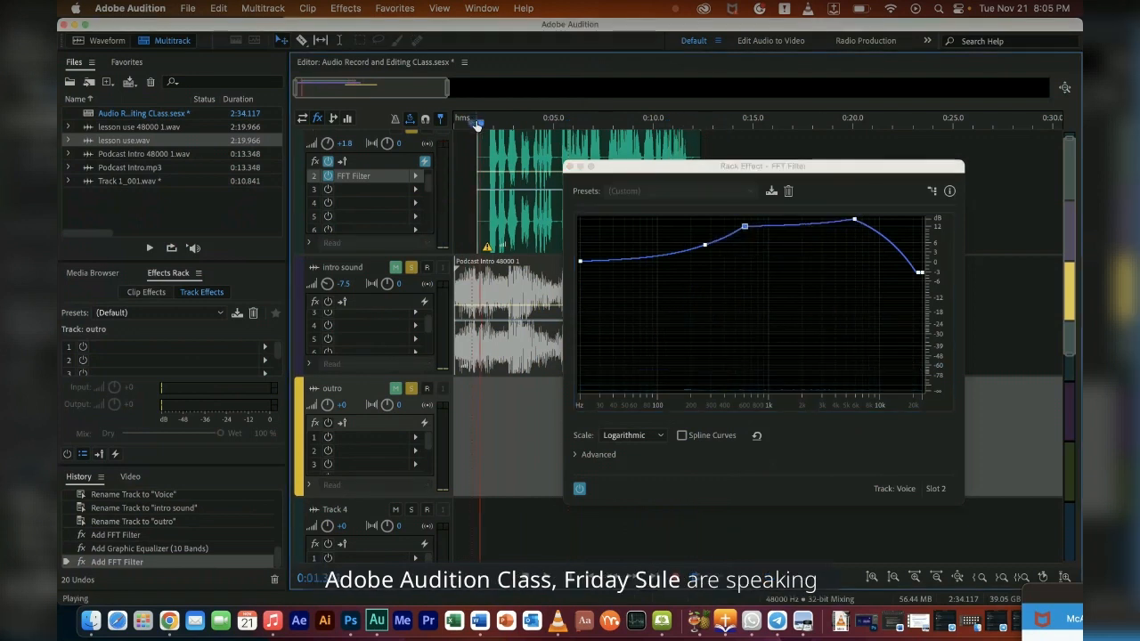
{"action": "key", "text": "space"}
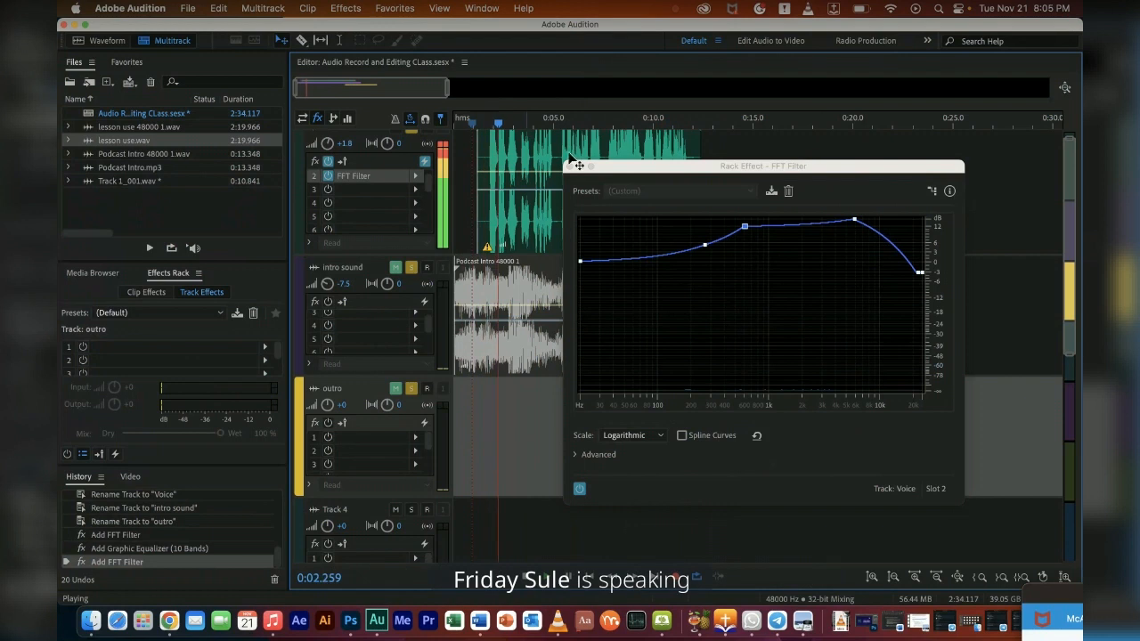
{"action": "left_click", "coordinate": [746, 230]}
{"action": "left_click_drag", "start_coordinate": [748, 231], "coordinate": [750, 260]}
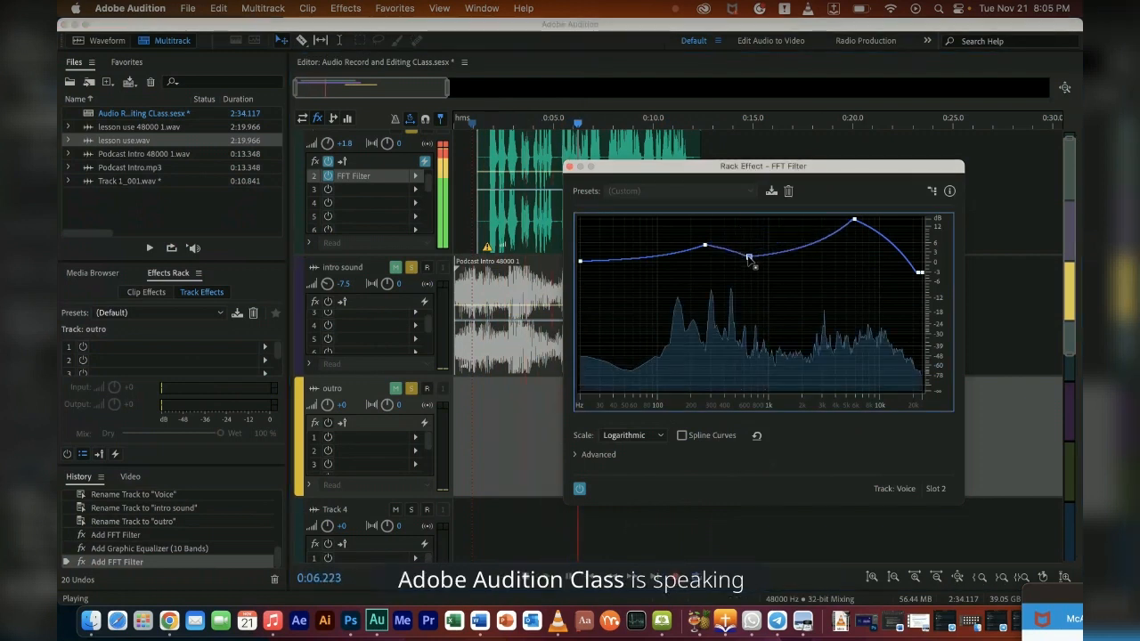
- Shift the FFT curve's highest peak to about 4 kHz and raise the point near 20 kHz to about 1 dB
{"action": "left_click", "coordinate": [855, 221]}
{"action": "left_click_drag", "start_coordinate": [855, 221], "coordinate": [837, 221]}
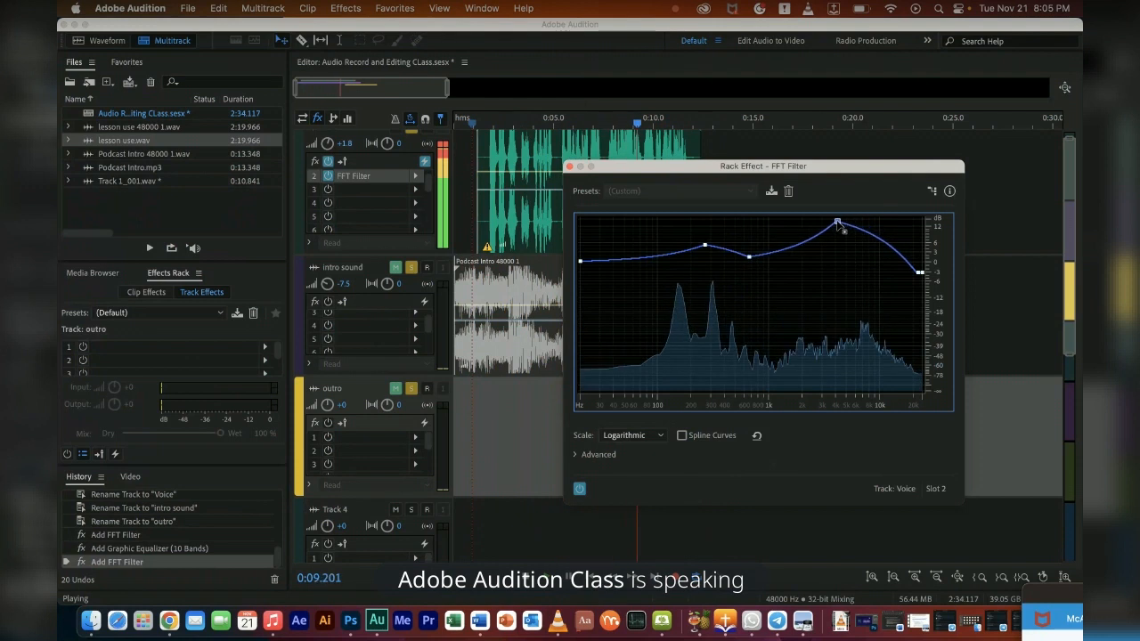
{"action": "left_click_drag", "start_coordinate": [925, 280], "coordinate": [914, 259]}
{"action": "key", "text": "space"}
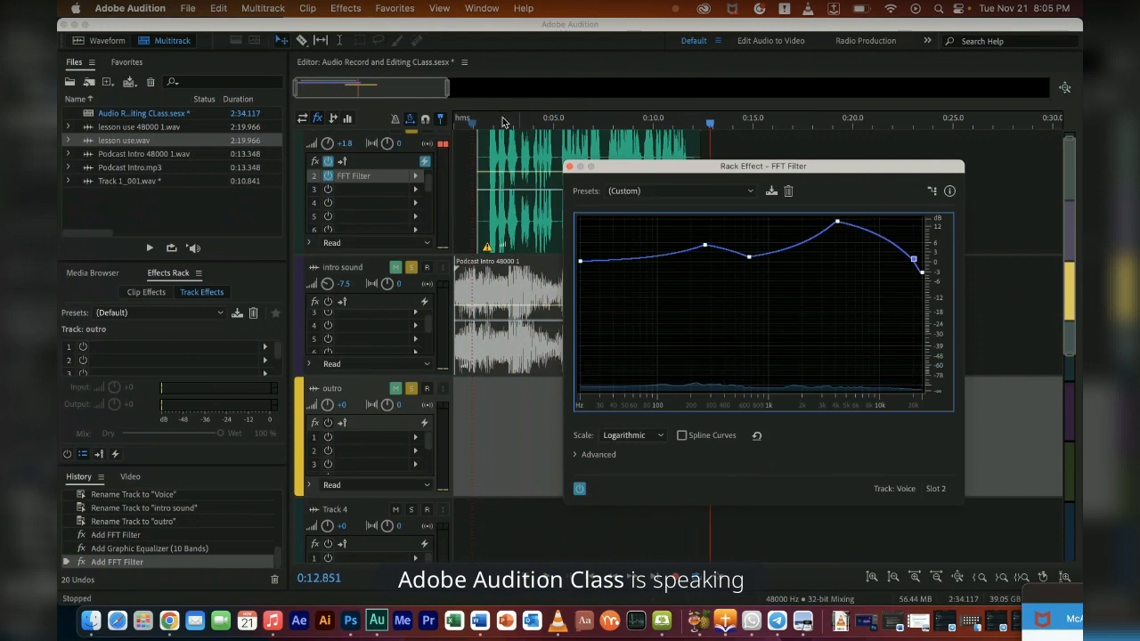
- Replay the voice, move the FFT curve's low peak to about 232 Hz at 6 dB and raise the midrange point to about 5 dB near 900 Hz
{"action": "left_click", "coordinate": [474, 122]}
{"action": "left_click", "coordinate": [471, 123]}
{"action": "key", "text": "space"}
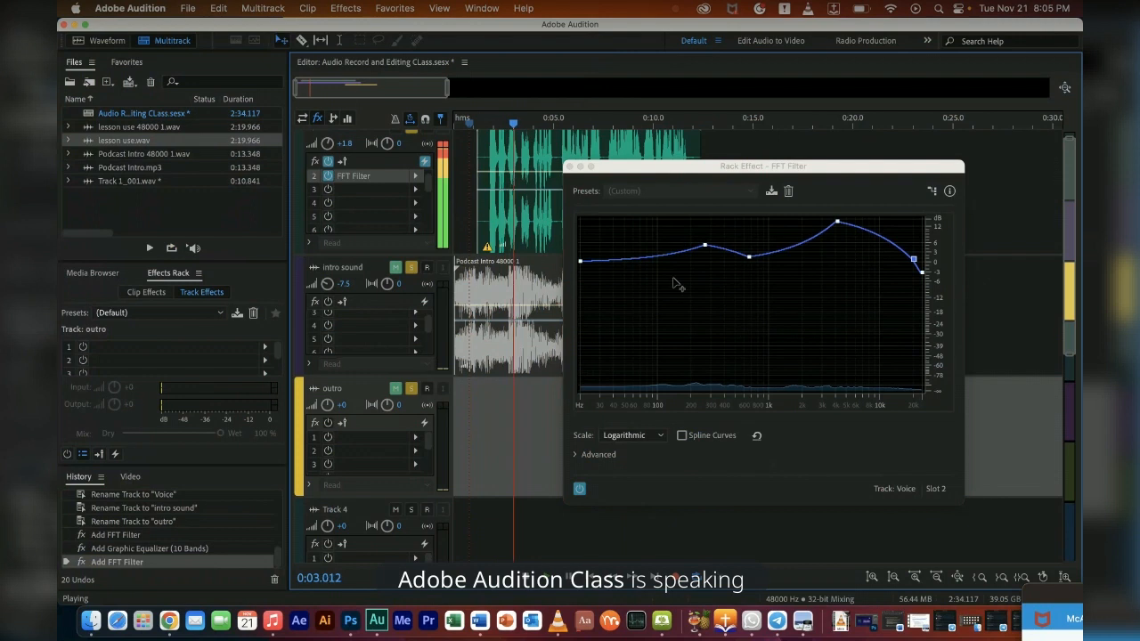
{"action": "left_click", "coordinate": [703, 245]}
{"action": "left_click_drag", "start_coordinate": [703, 245], "coordinate": [699, 242]}
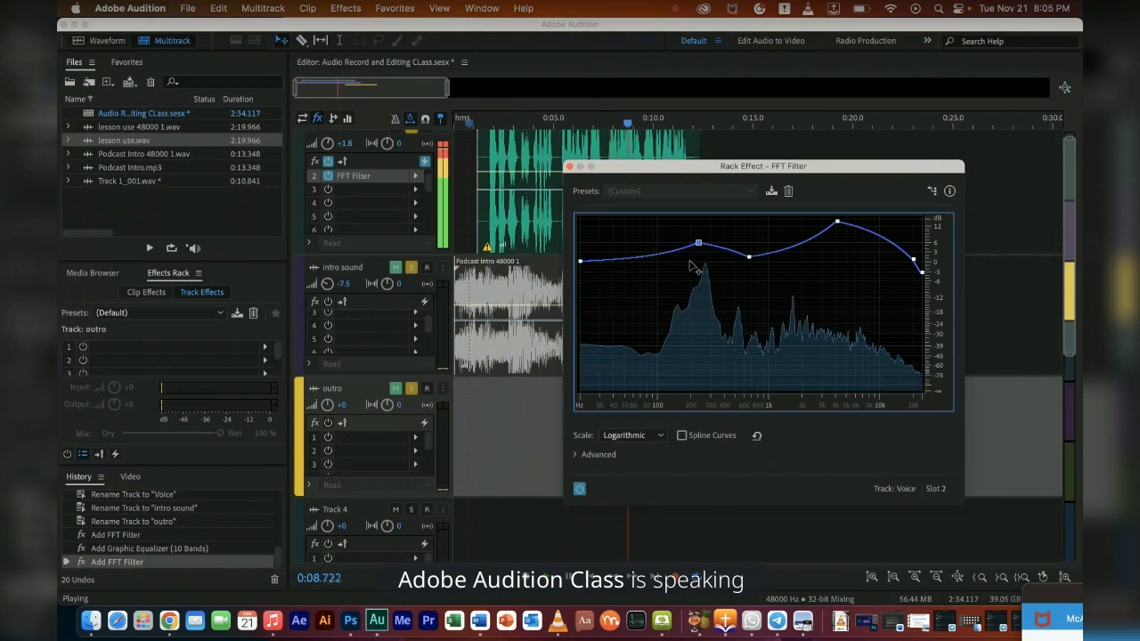
{"action": "mouse_move", "coordinate": [698, 240]}
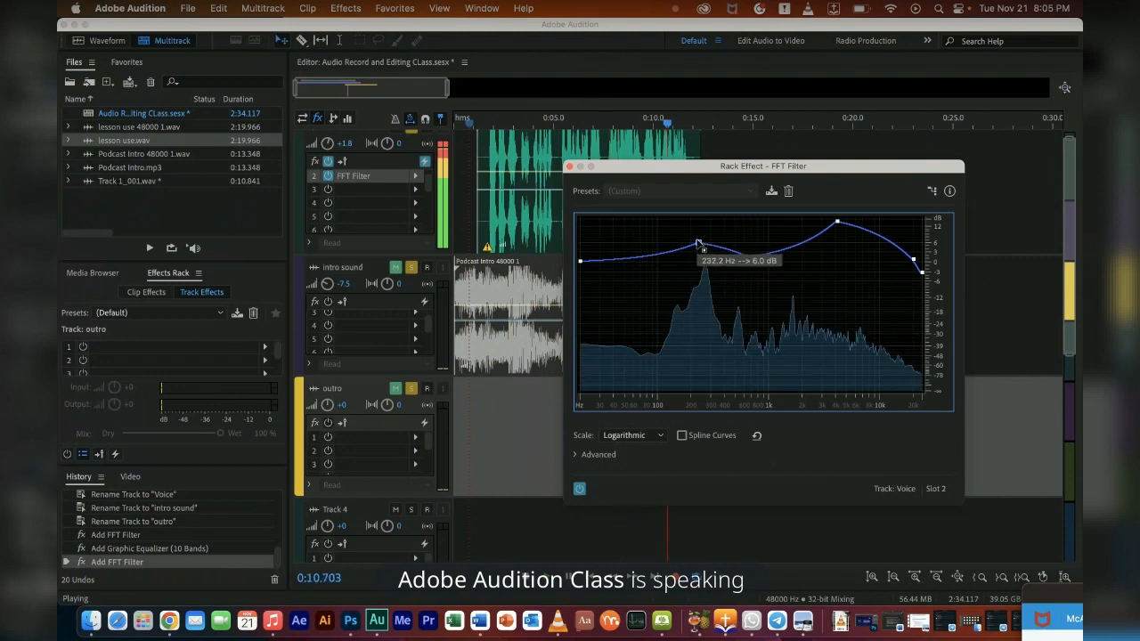
{"action": "key", "text": "space"}
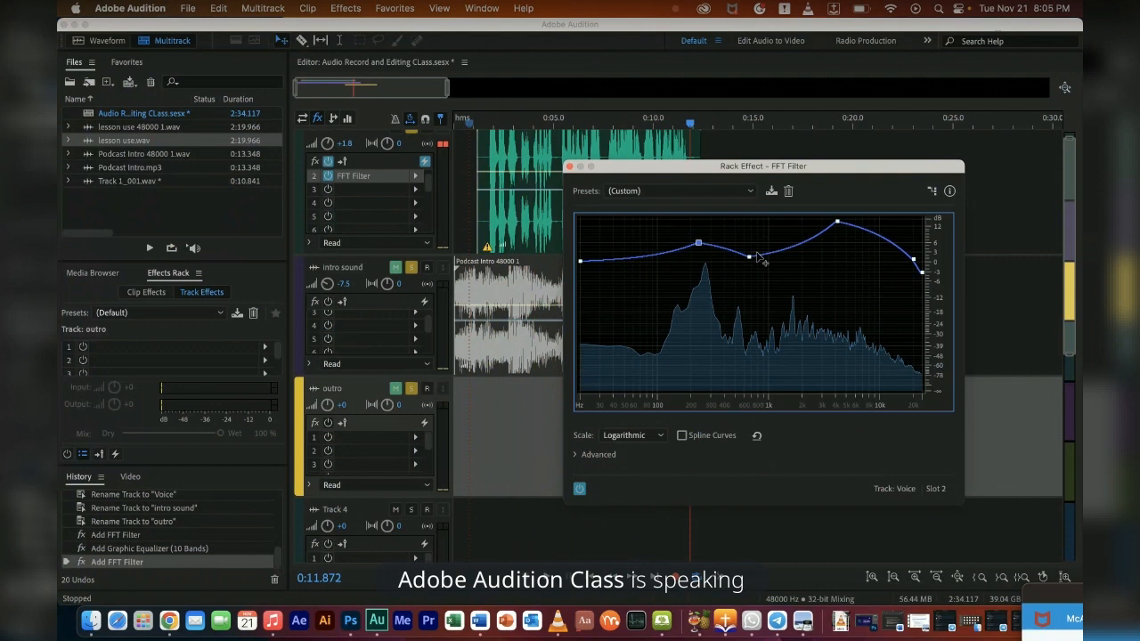
{"action": "left_click_drag", "start_coordinate": [750, 257], "coordinate": [764, 247]}
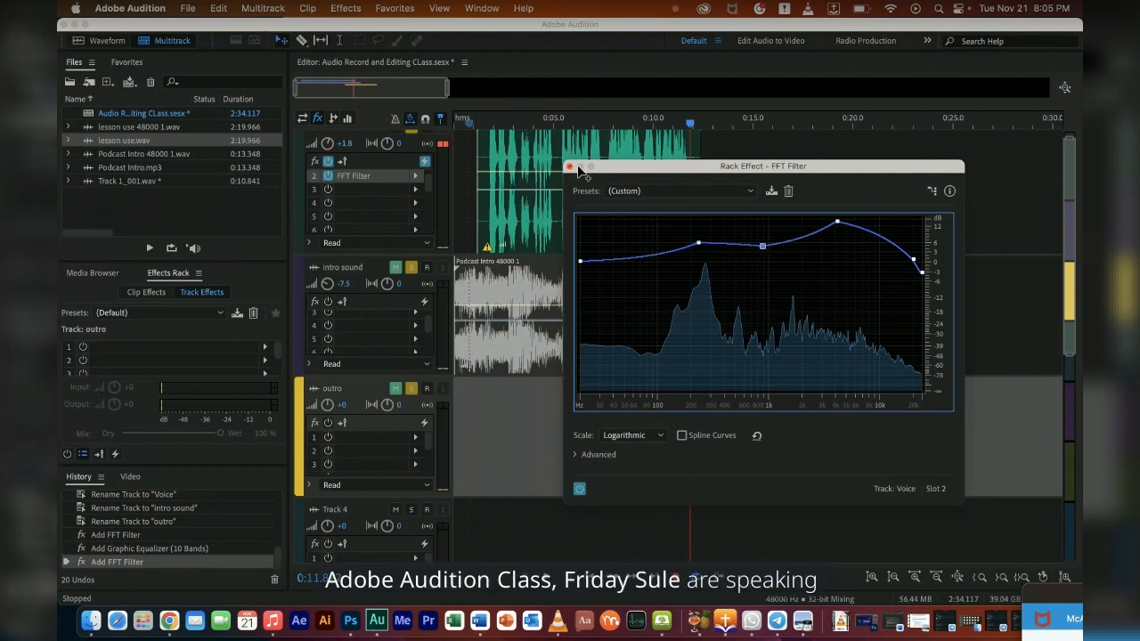
- Replay the voice from near its start and compare it with the FFT Filter bypassed and re-enabled
{"action": "left_click", "coordinate": [472, 122]}
{"action": "key", "text": "space"}
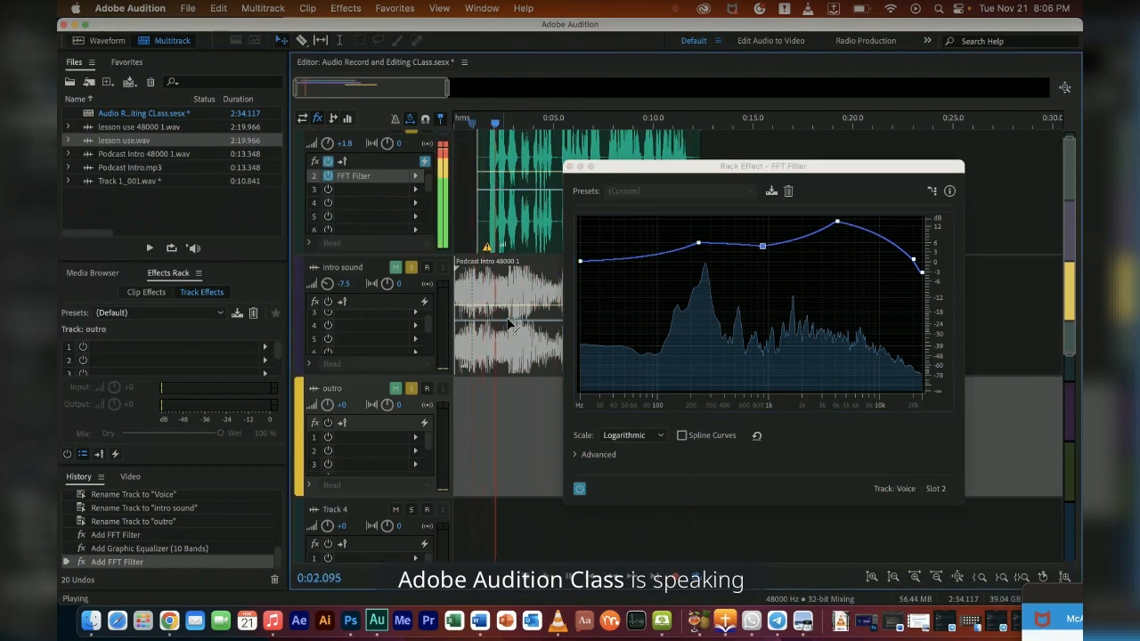
{"action": "left_click", "coordinate": [581, 490]}
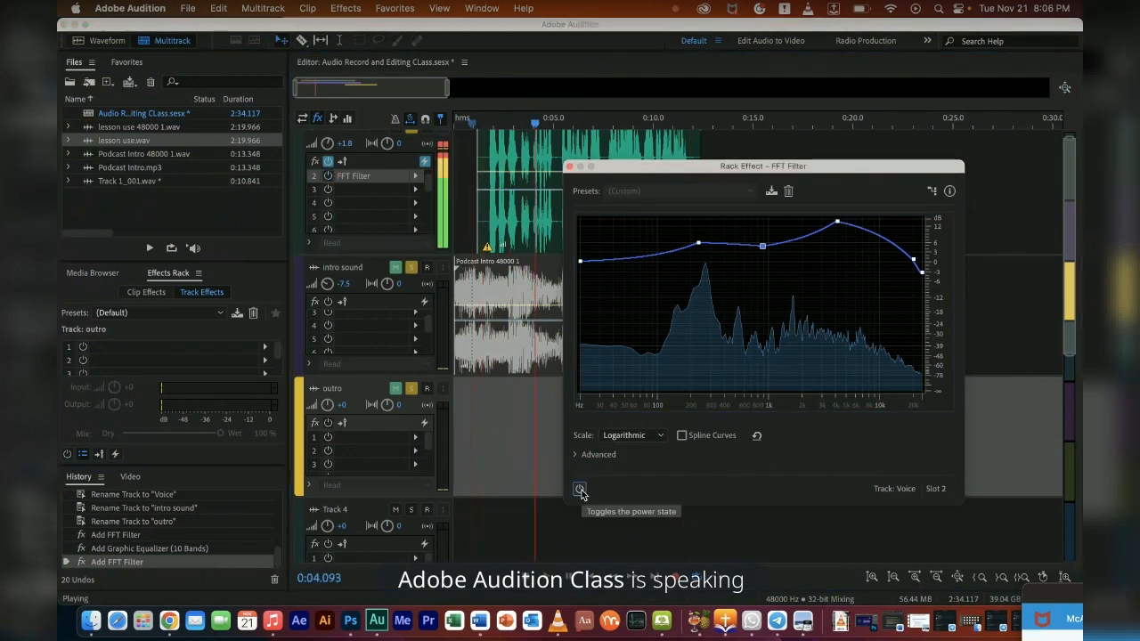
{"action": "left_click", "coordinate": [580, 490]}
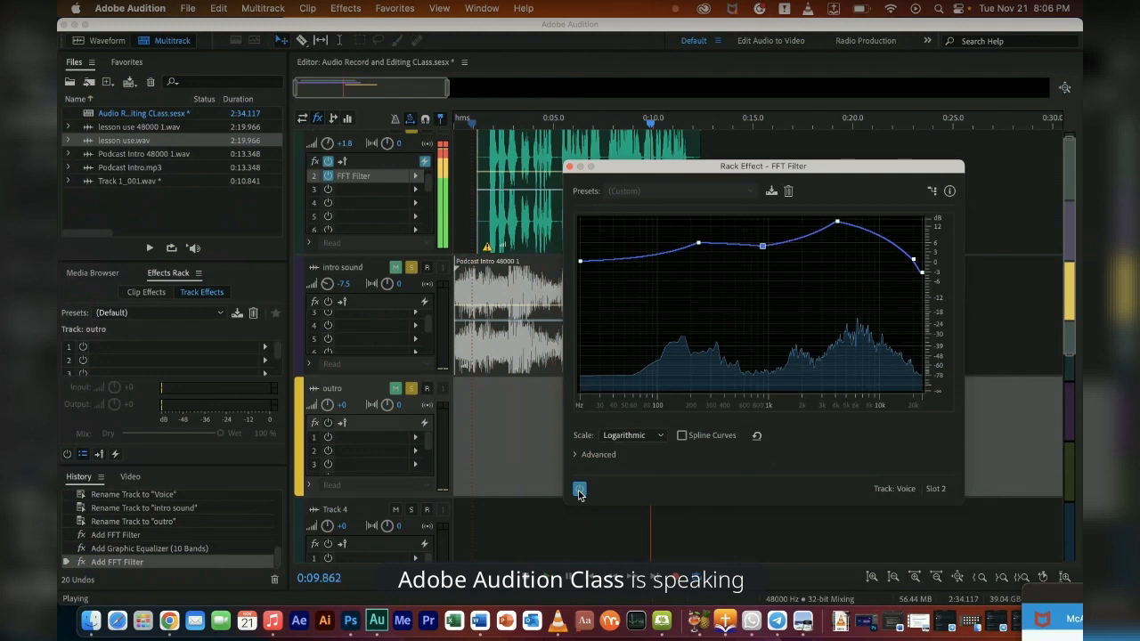
{"action": "key", "text": "space"}
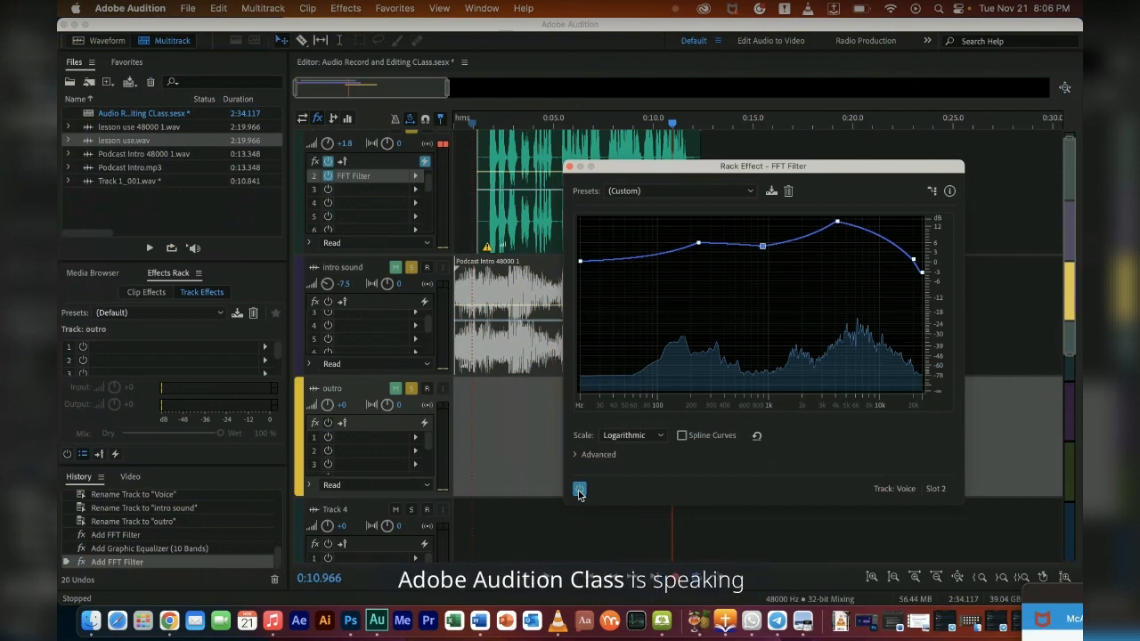
- Close the FFT Filter window and return the playhead to the start of the session
{"action": "left_click", "coordinate": [571, 168]}
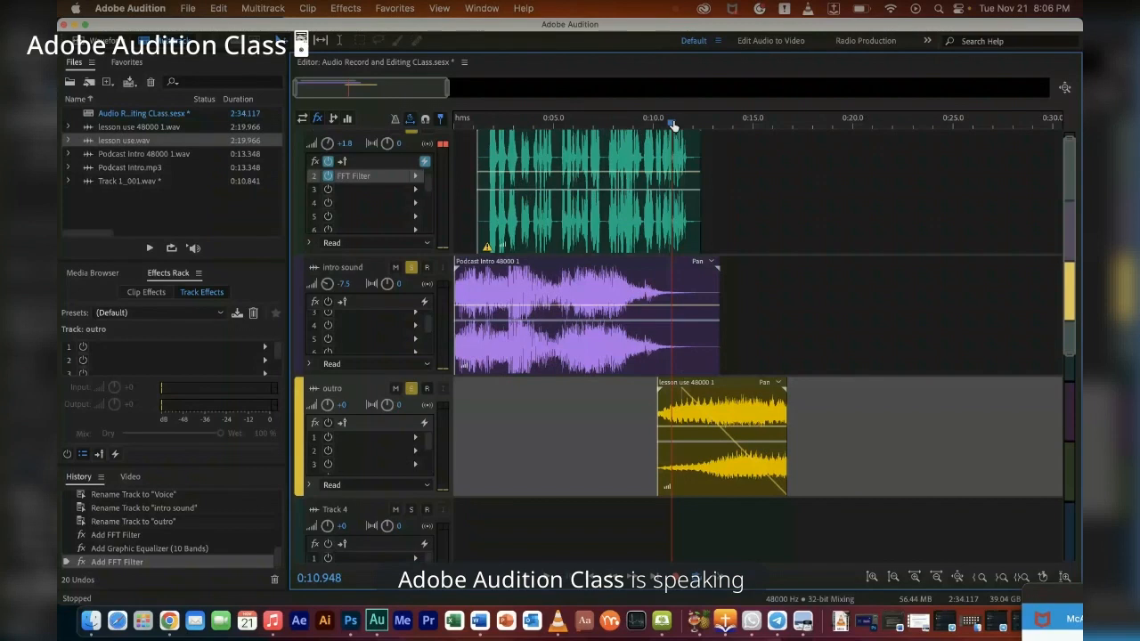
{"action": "left_click_drag", "start_coordinate": [673, 124], "coordinate": [454, 125]}
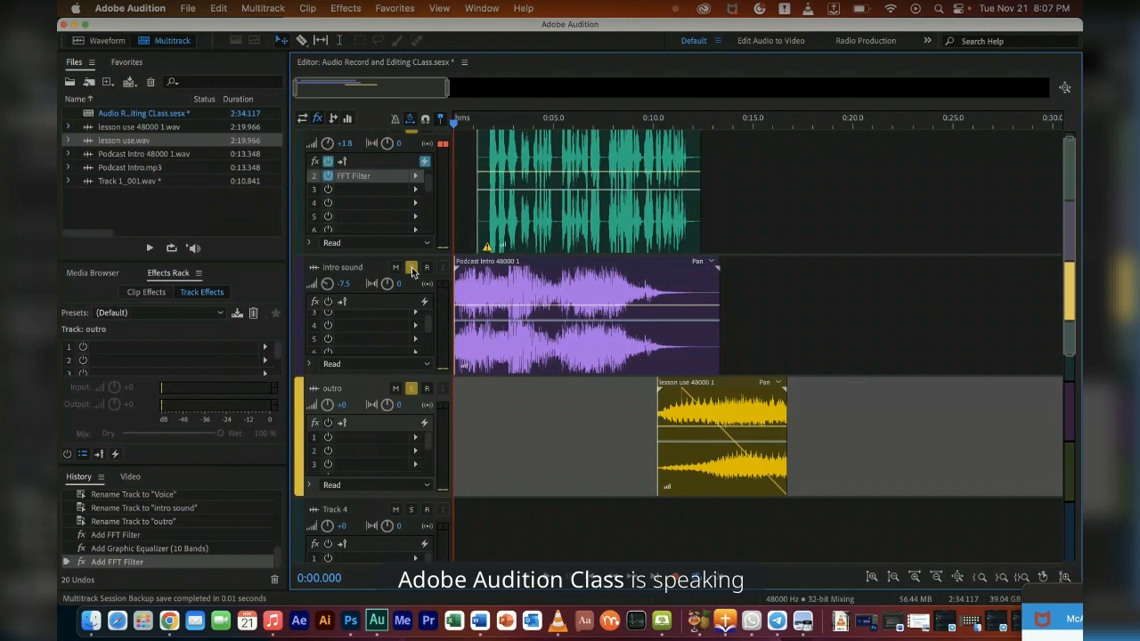
- Toggle the outro track's solo off and on, and mute and unmute the track
{"action": "left_click", "coordinate": [412, 390]}
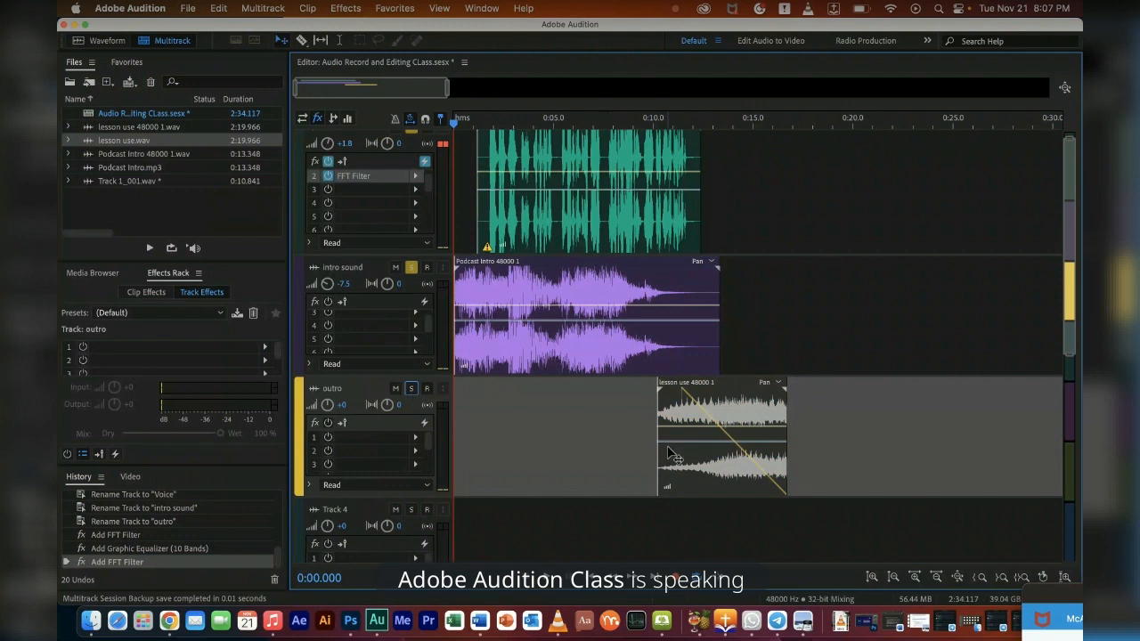
{"action": "left_click", "coordinate": [412, 389]}
{"action": "left_click", "coordinate": [411, 390]}
{"action": "left_click", "coordinate": [412, 389]}
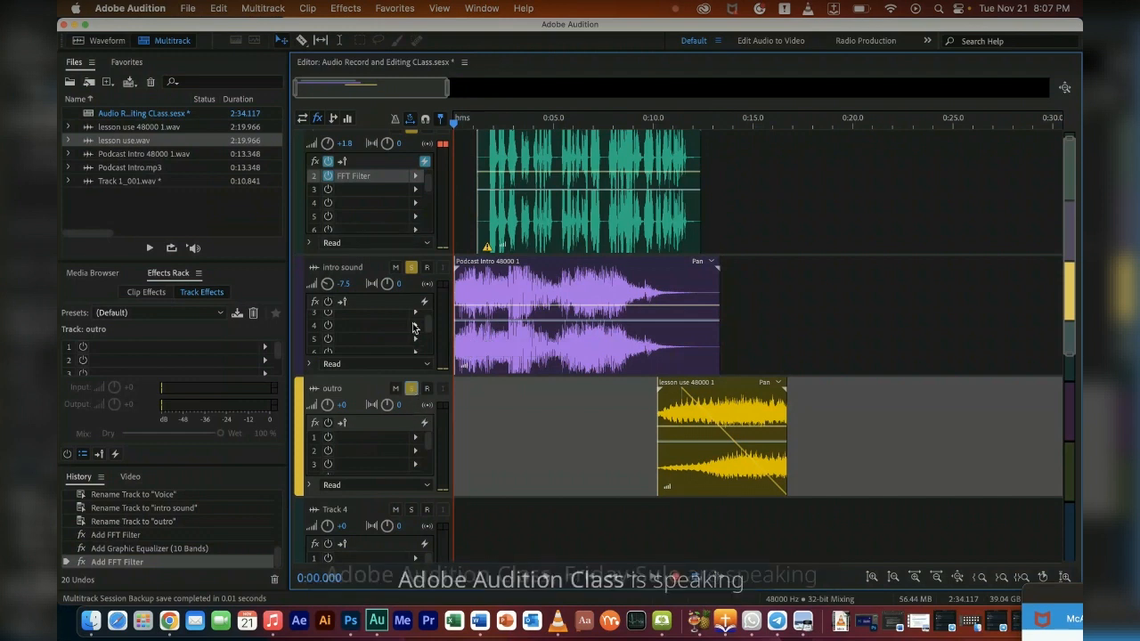
{"action": "left_click", "coordinate": [396, 389]}
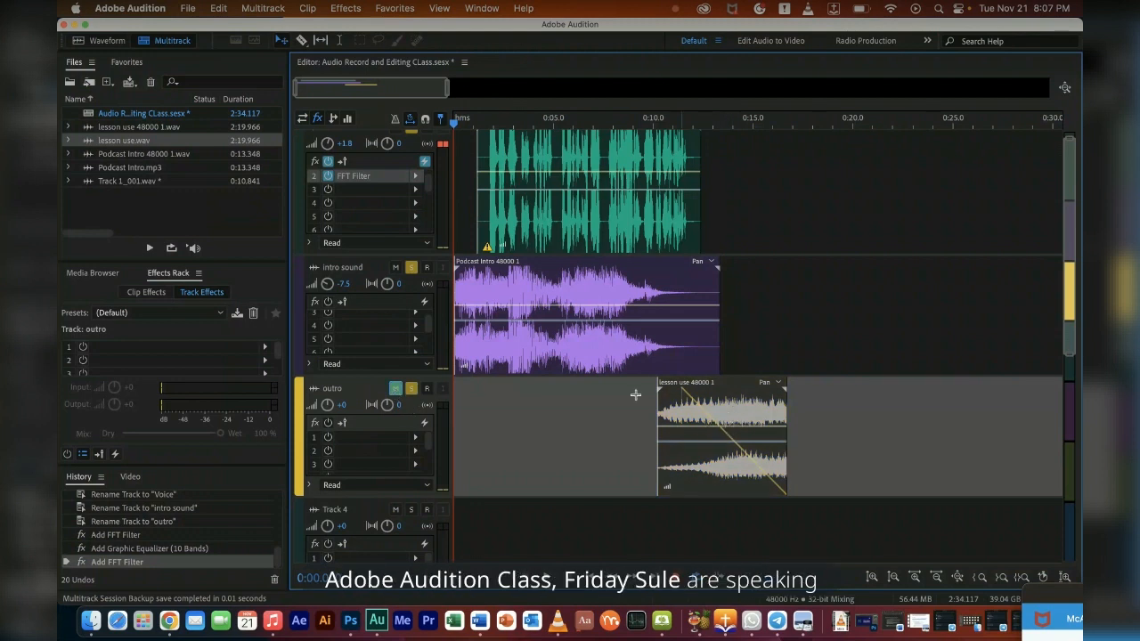
{"action": "left_click", "coordinate": [397, 390]}
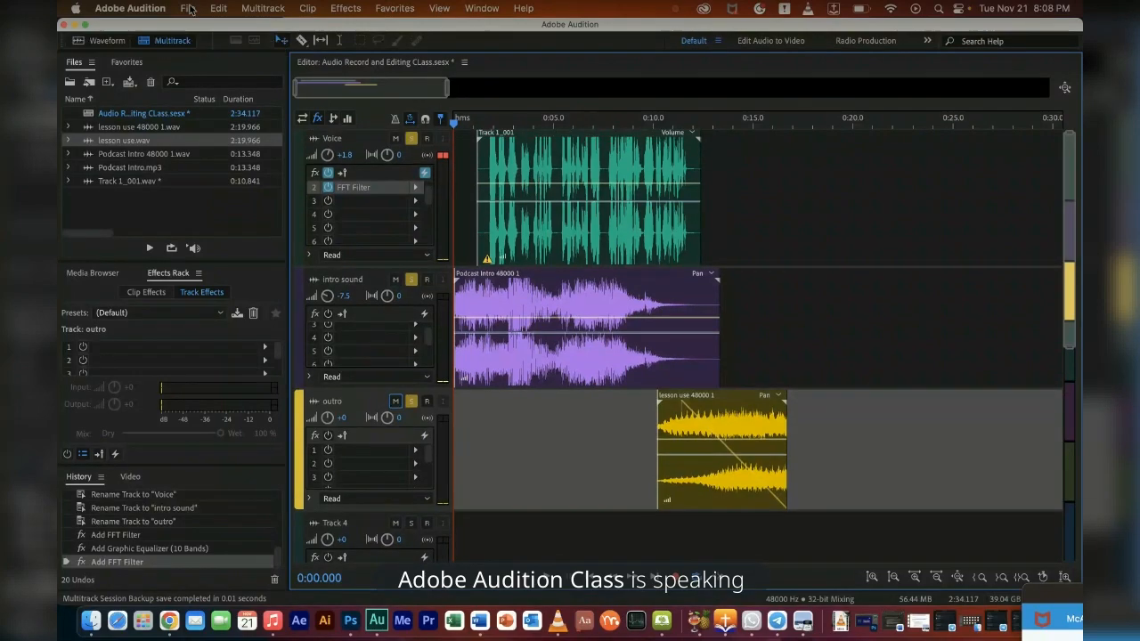
- Start a multitrack mixdown export of the entire session
{"action": "left_click", "coordinate": [188, 9]}
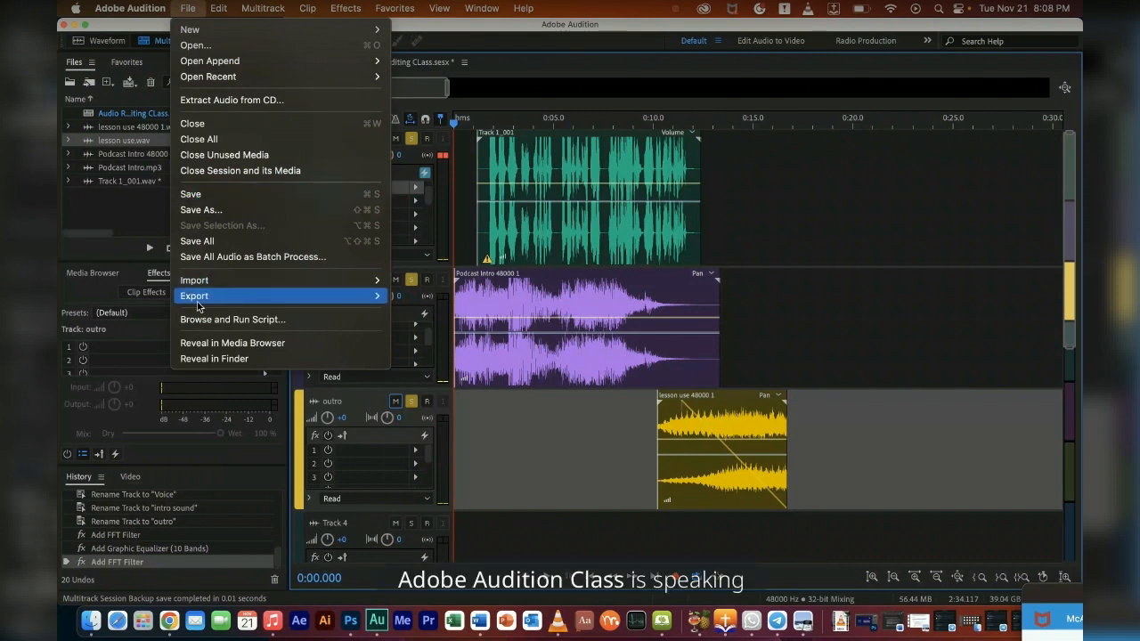
{"action": "mouse_move", "coordinate": [198, 304]}
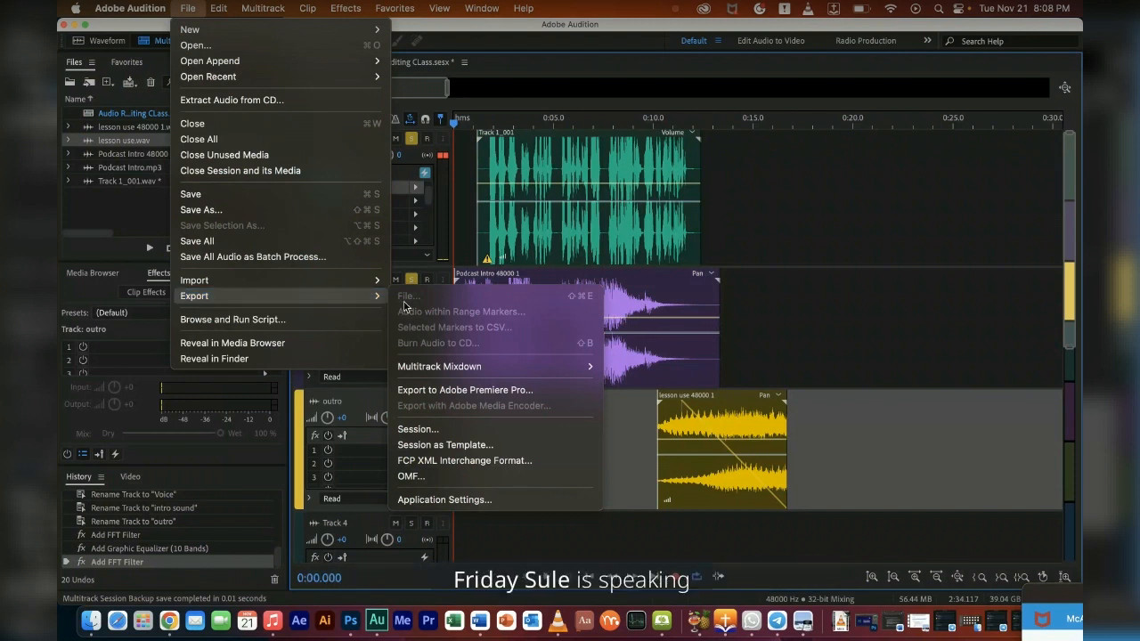
{"action": "mouse_move", "coordinate": [423, 374]}
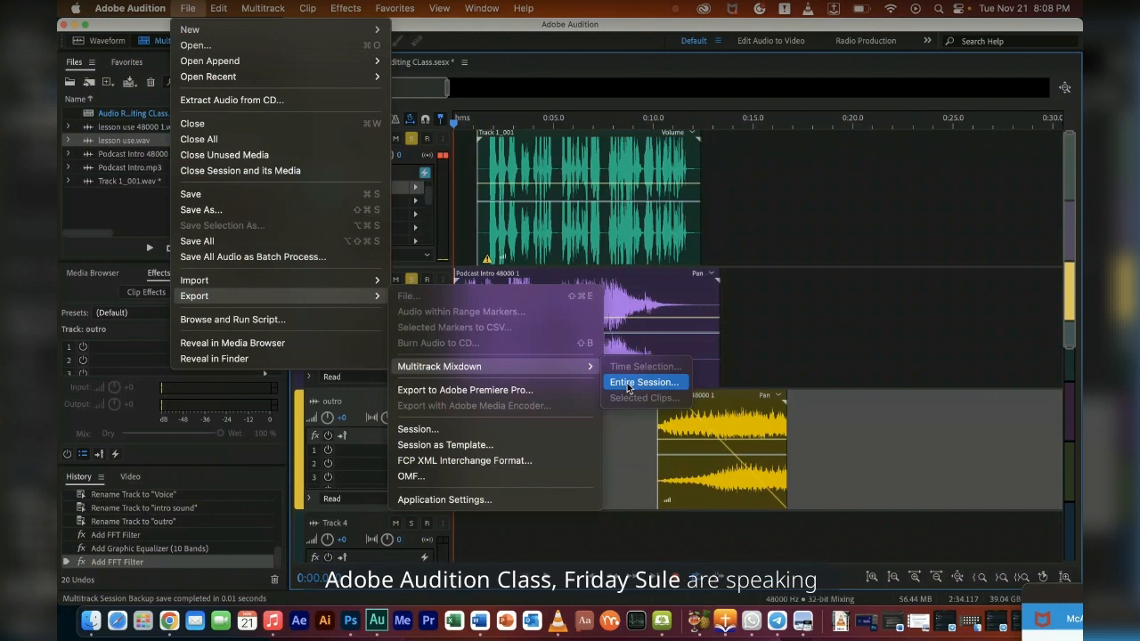
{"action": "left_click", "coordinate": [627, 383]}
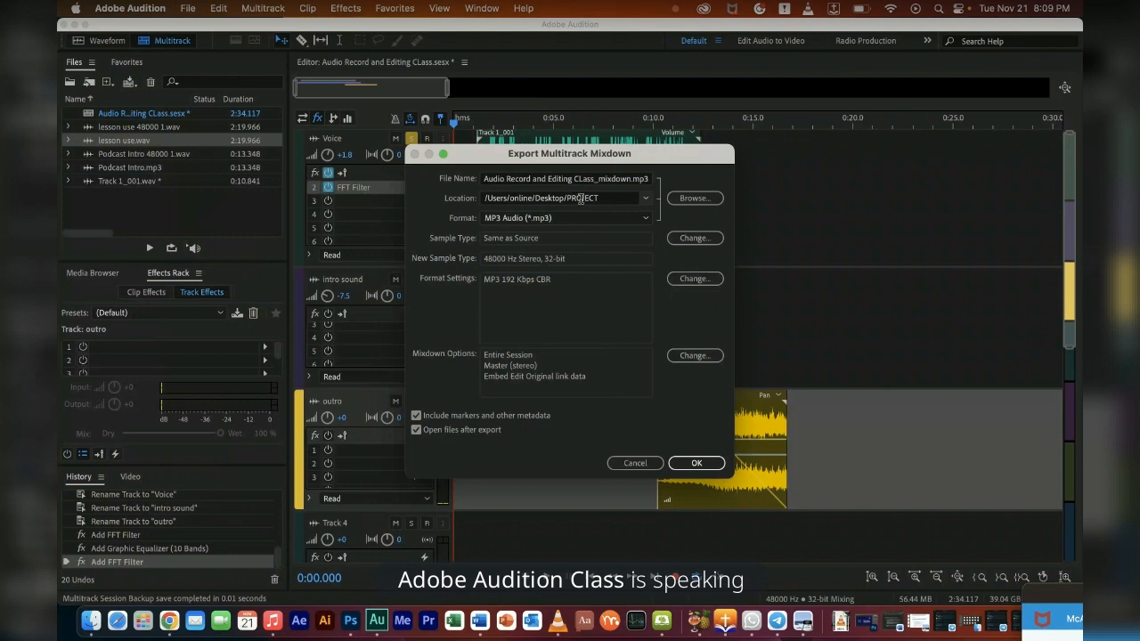
{"action": "left_click", "coordinate": [683, 199]}
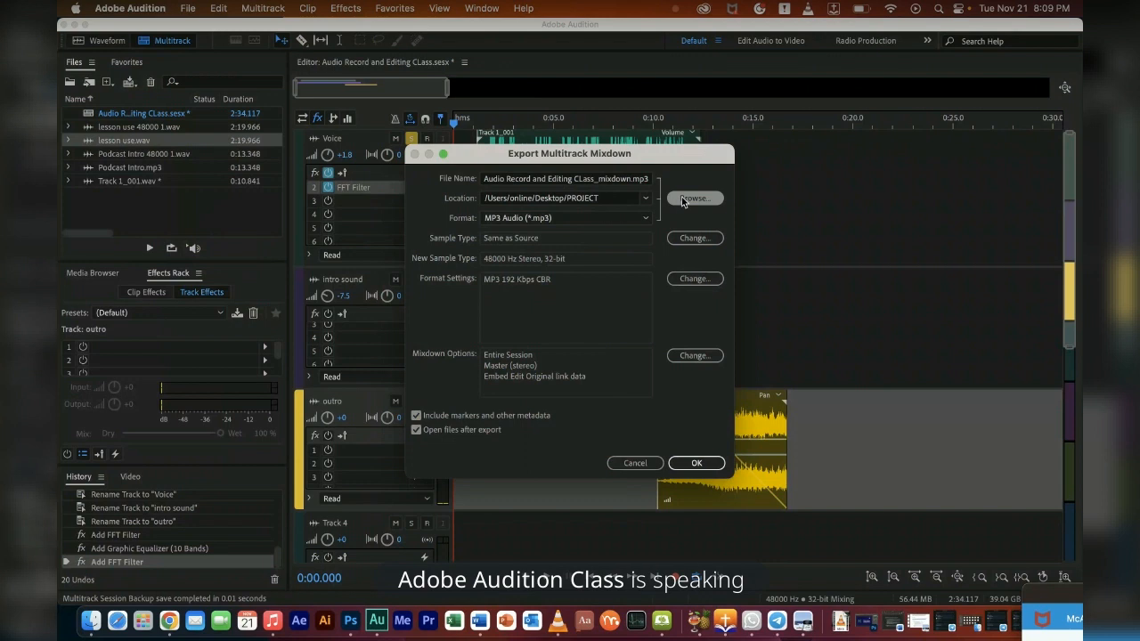
{"action": "left_click", "coordinate": [692, 202]}
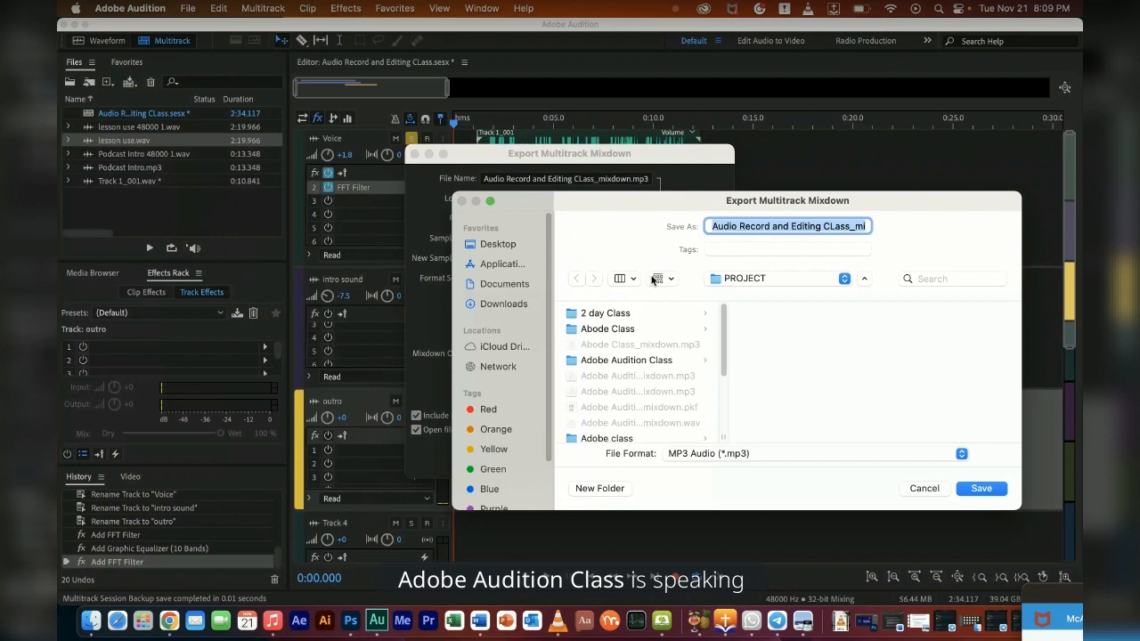
{"action": "left_click", "coordinate": [925, 489]}
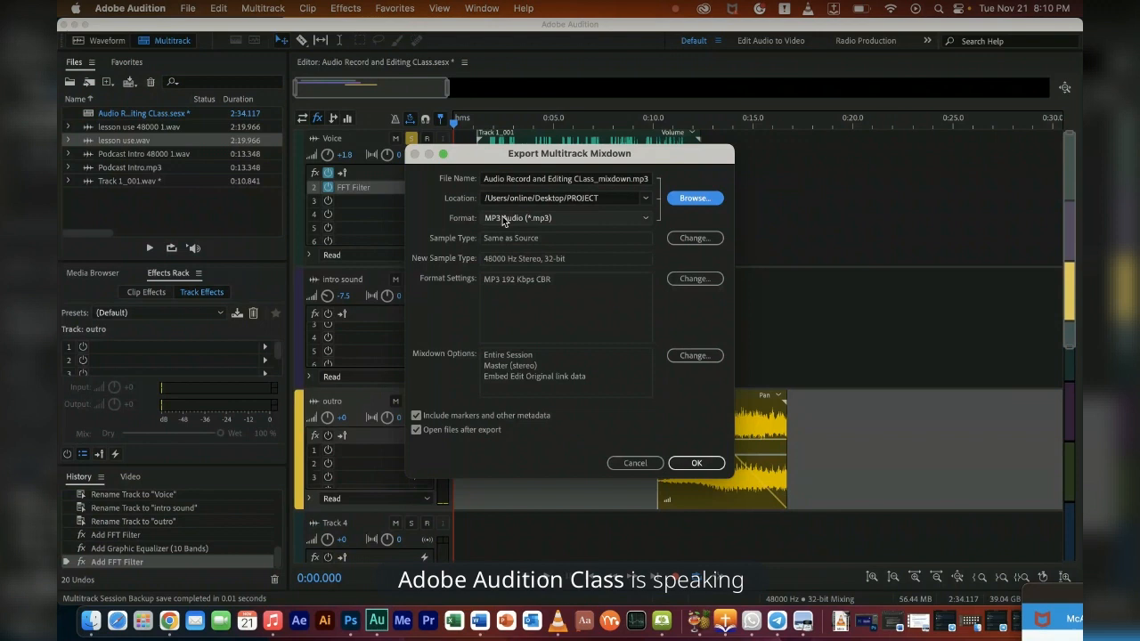
- Export the mixdown in MP3 Audio format and select the exported mixdown among the project files
{"action": "left_click", "coordinate": [644, 220]}
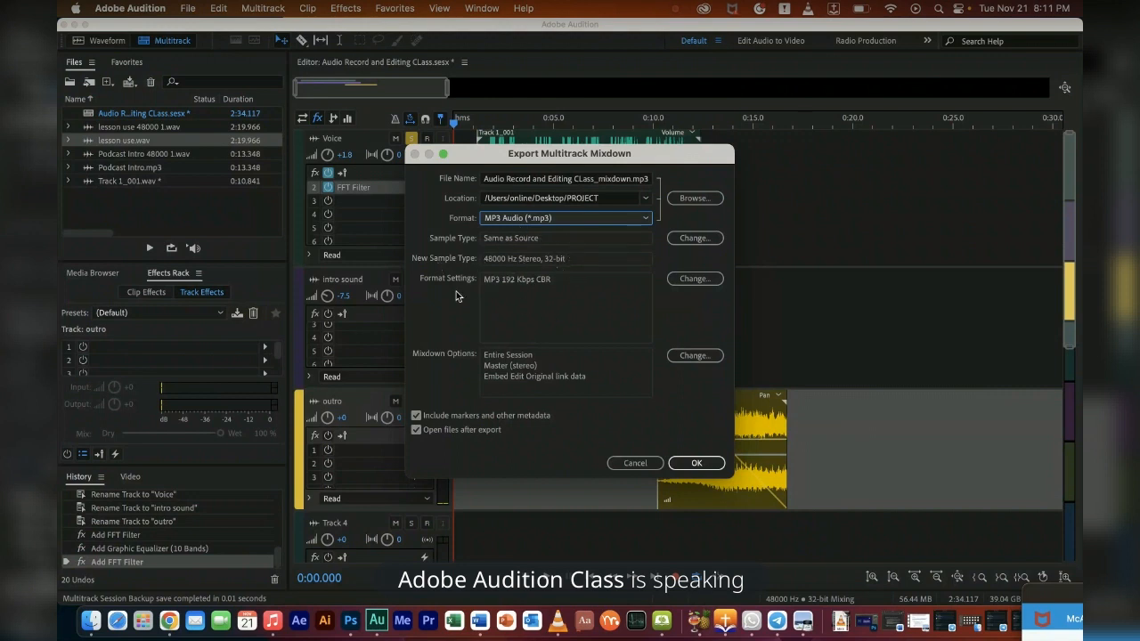
{"action": "left_click", "coordinate": [698, 465]}
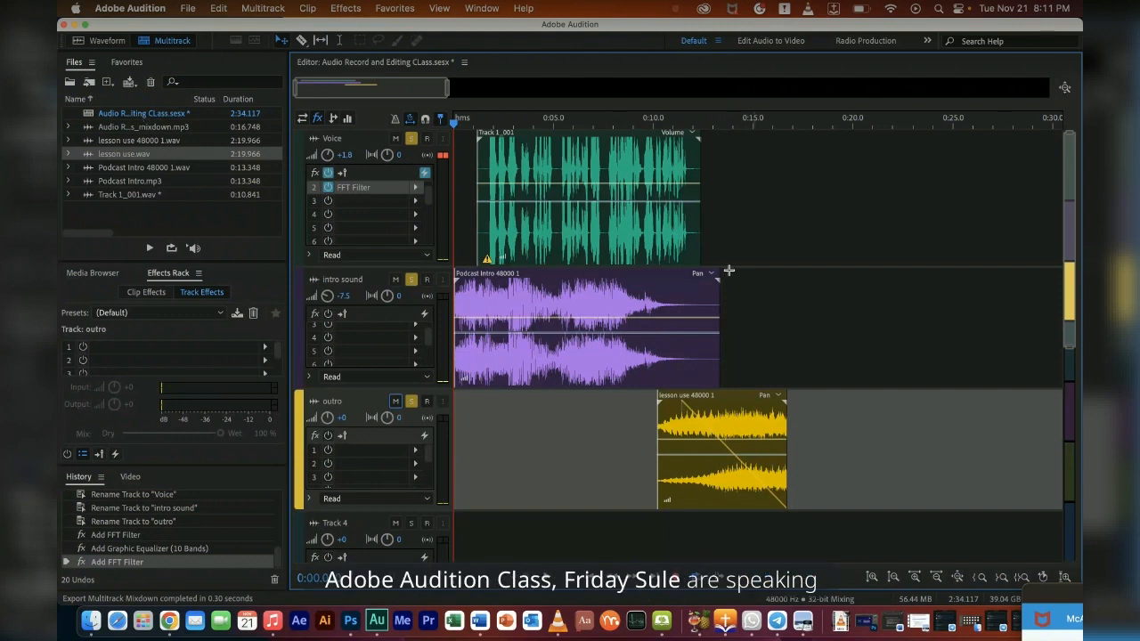
{"action": "left_click", "coordinate": [140, 128]}
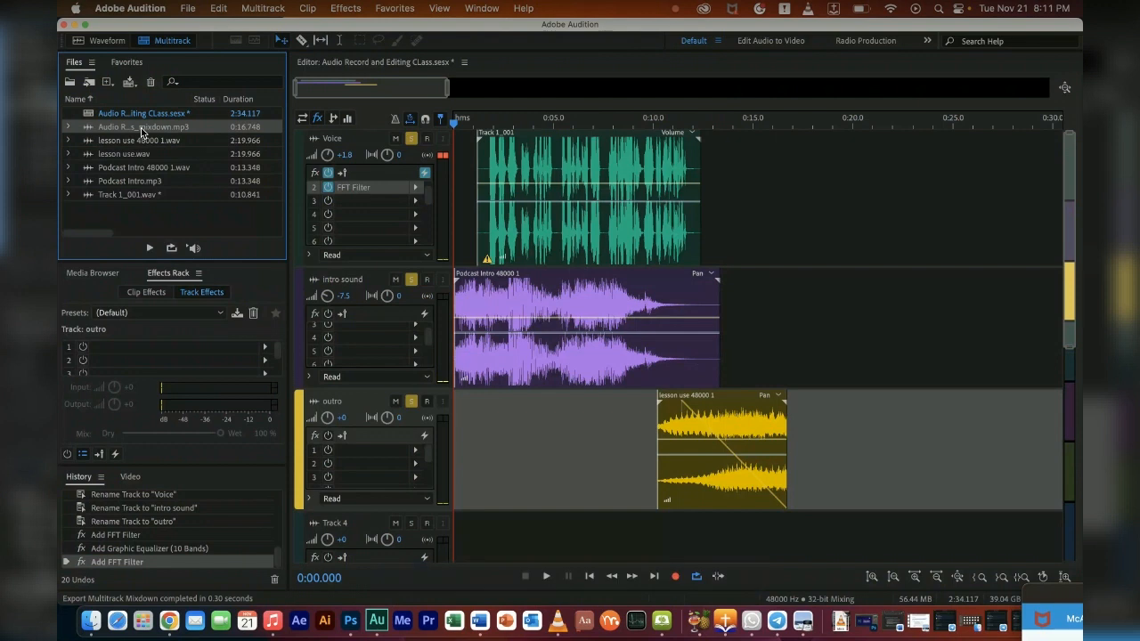